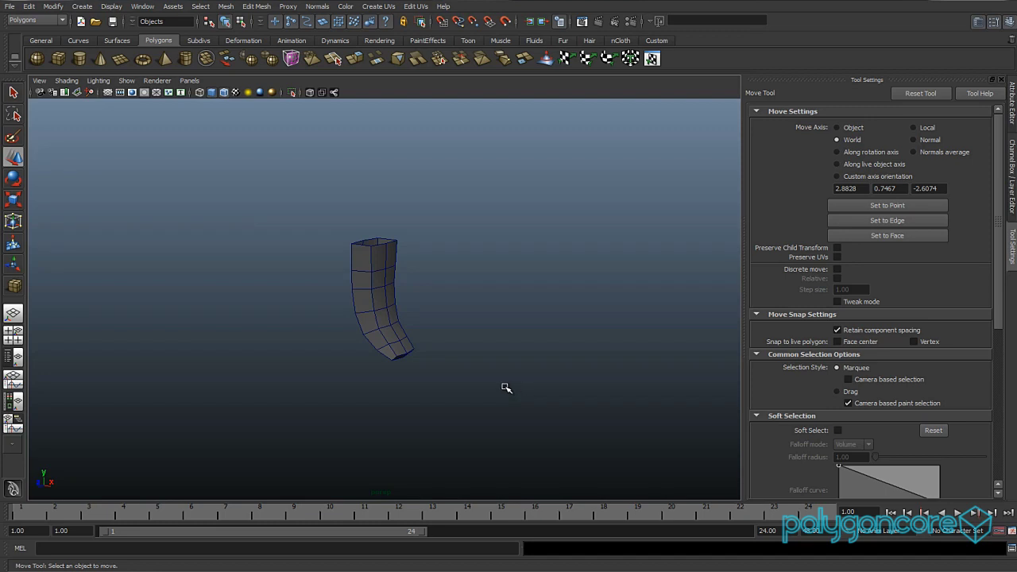
- Split the edge ring across the curved trigger piece's side to add a lengthwise edge loop down its middle
alt+drag(594, 371, 386, 359)
click(380, 359)
right_drag(381, 358, 356, 320)
click(356, 320)
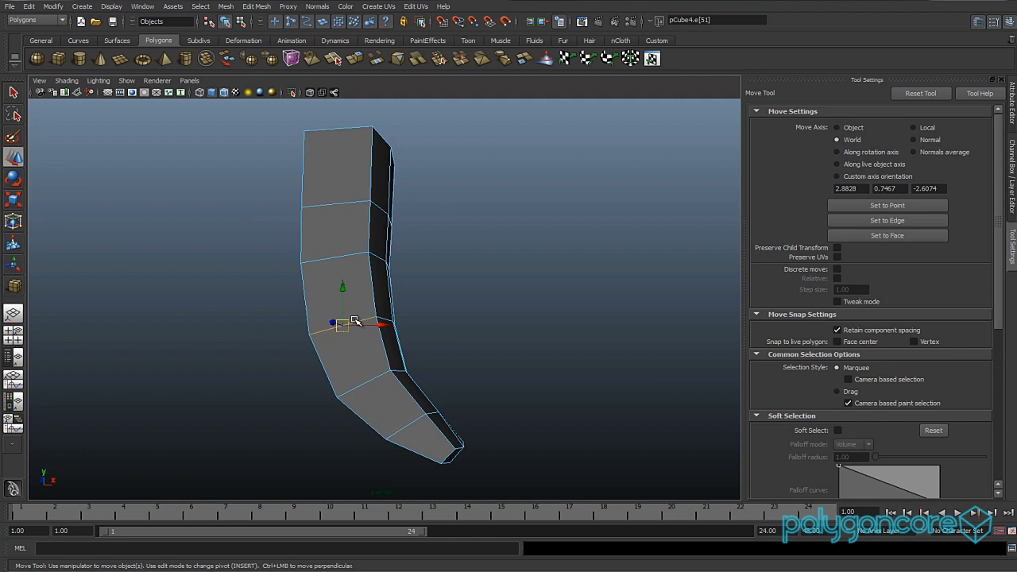
shift+right_click(355, 321)
ctrl+right_drag(354, 322, 356, 354)
alt+drag(356, 384, 377, 373)
- Select the lengthwise bands of faces wrapping one half of the curved trigger piece
right_drag(329, 278, 331, 306)
alt+drag(354, 332, 341, 344)
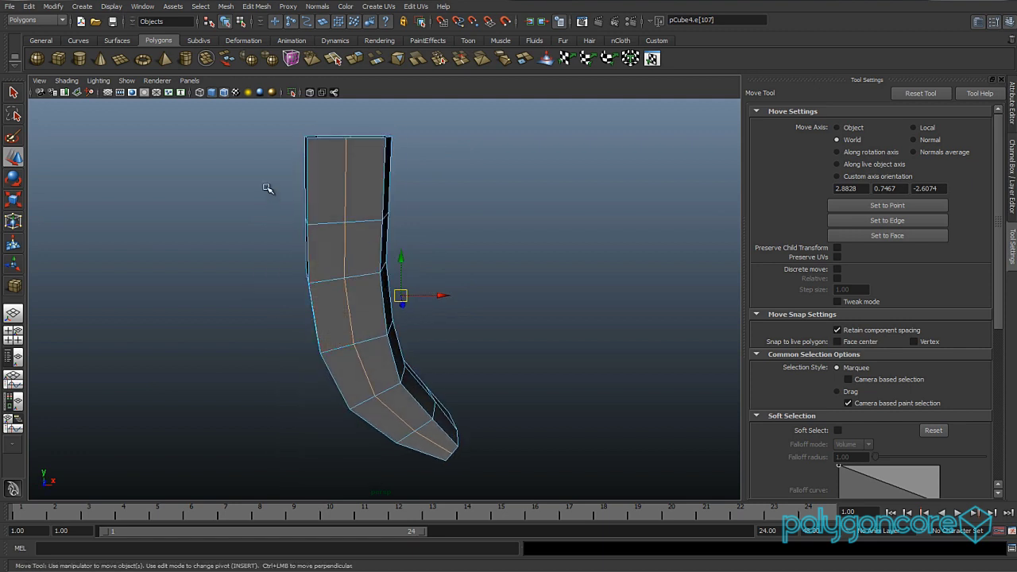
drag(317, 256, 319, 259)
shift+drag(323, 355, 327, 361)
scroll(338, 377, down, 4)
alt+middle_drag(360, 366, 347, 296)
scroll(350, 302, up, 4)
alt+drag(354, 307, 182, 353)
alt+drag(460, 324, 405, 320)
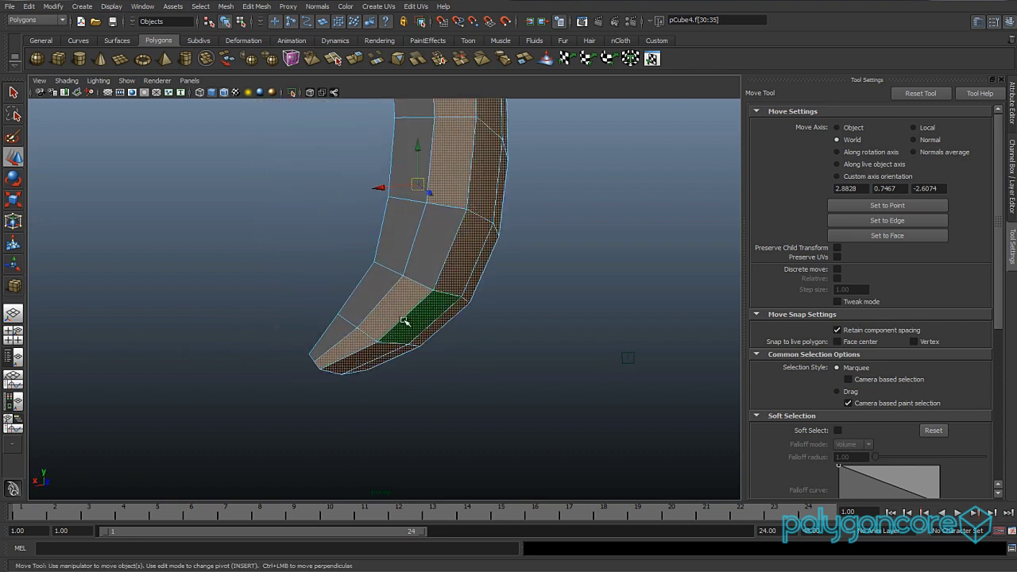
- Preview the curved trigger piece smoothed, restore its unsmoothed display, and recover the face selection
alt+drag(465, 278, 479, 308)
scroll(477, 309, up, 3)
alt+drag(420, 325, 373, 327)
scroll(379, 329, up, 12)
key(bracketleft)
key(bracketleft)
key(bracketright)
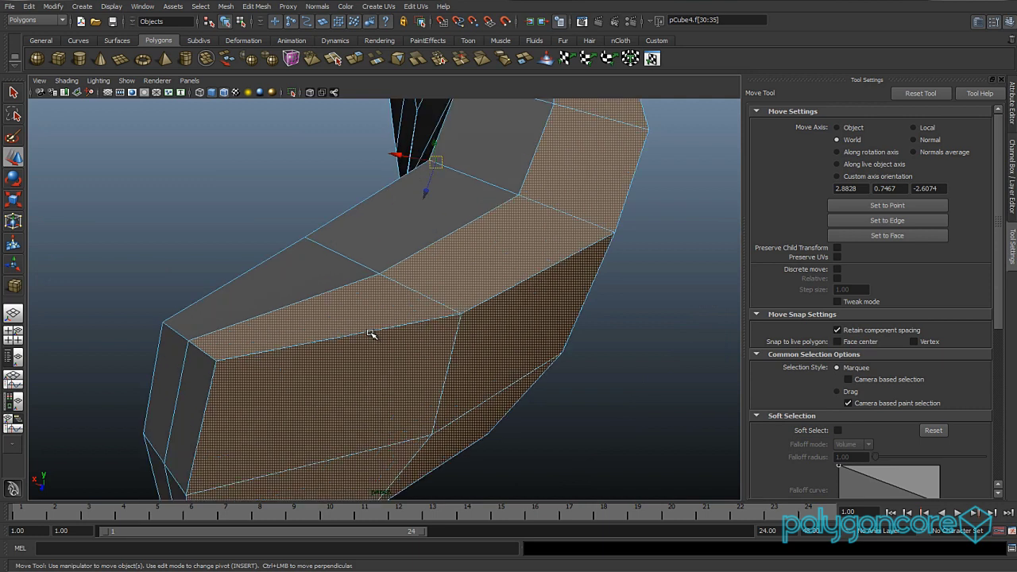
key(bracketright)
right_drag(371, 334, 419, 318)
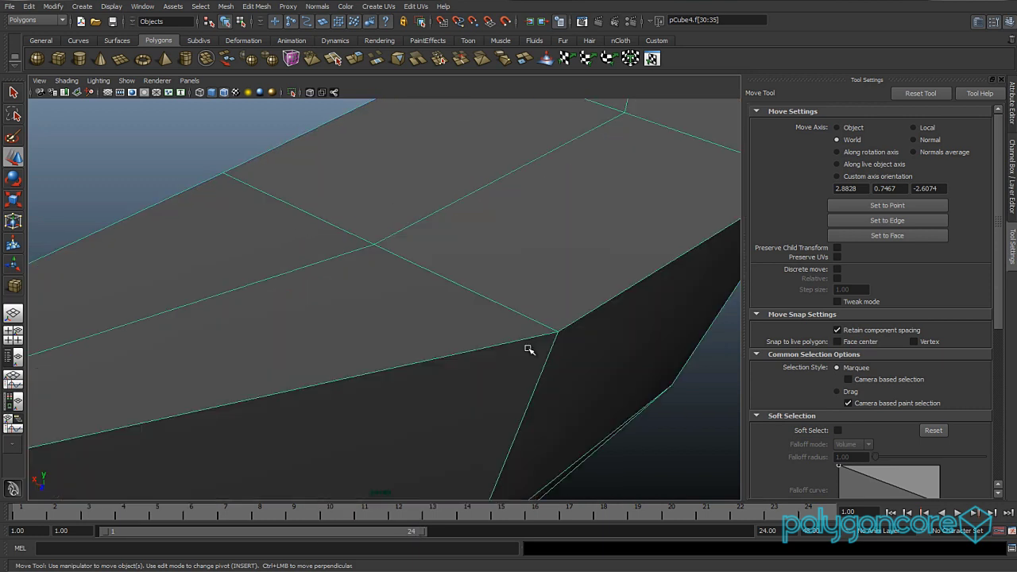
key(3)
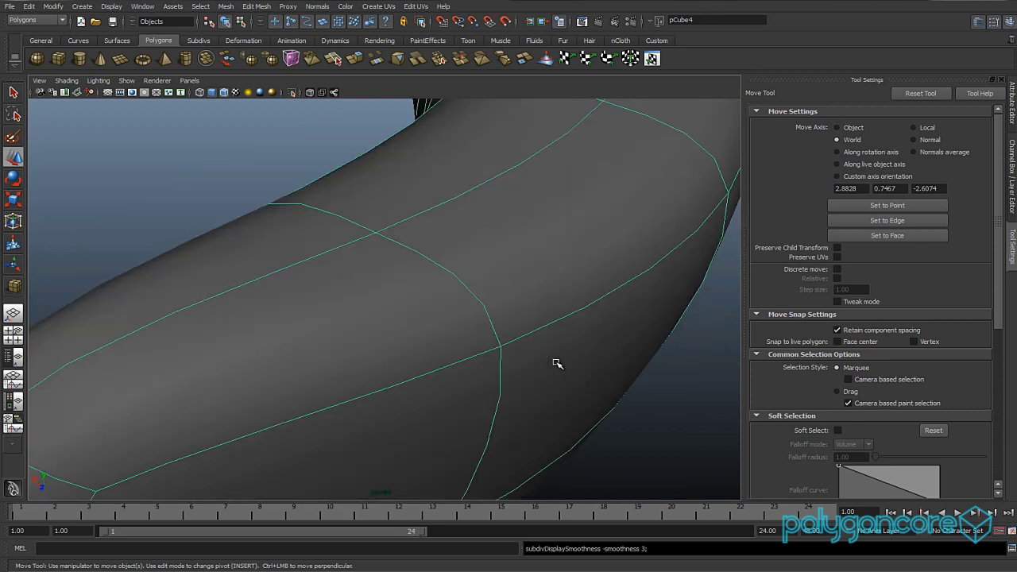
key(1)
scroll(558, 363, down, 5)
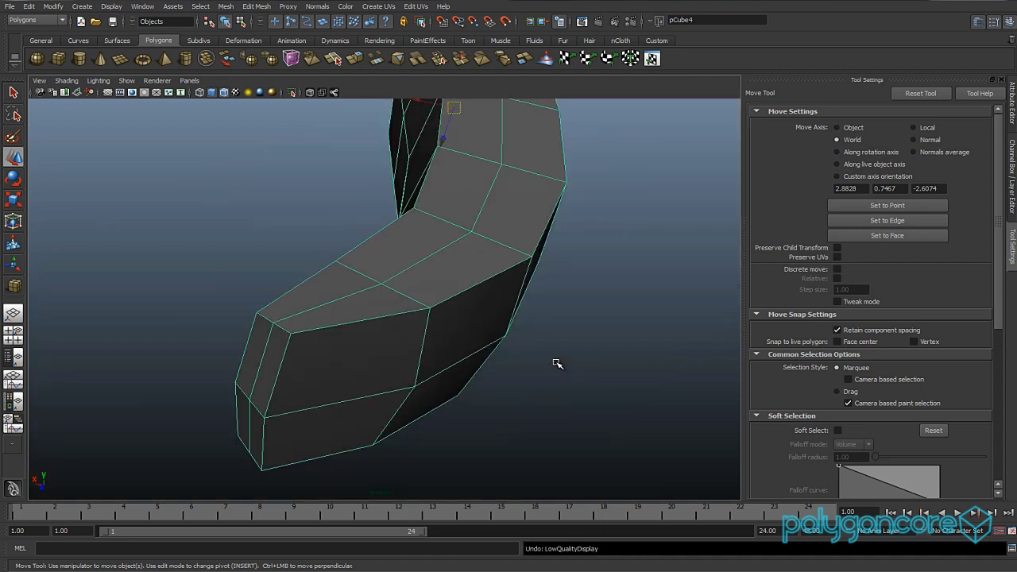
key(ctrl+z)
- Extrude the selected half of the trigger piece and scale the faces inward to form a recessed step
alt+drag(475, 355, 420, 326)
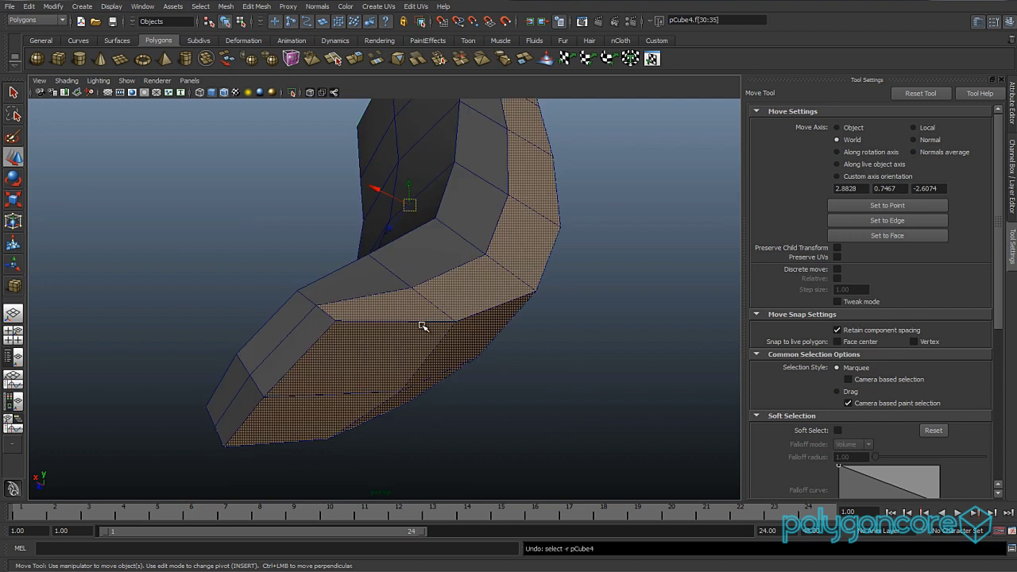
right_drag(422, 327, 374, 314)
alt+drag(366, 350, 404, 331)
key(ctrl+e)
key(ctrl+z)
key(r)
middle_drag(406, 323, 393, 323)
alt+drag(392, 323, 418, 361)
- Delete the thin extruded faces lying across the trigger piece's open upper end
key(w)
click(382, 297)
alt+drag(382, 297, 347, 337)
key(Delete)
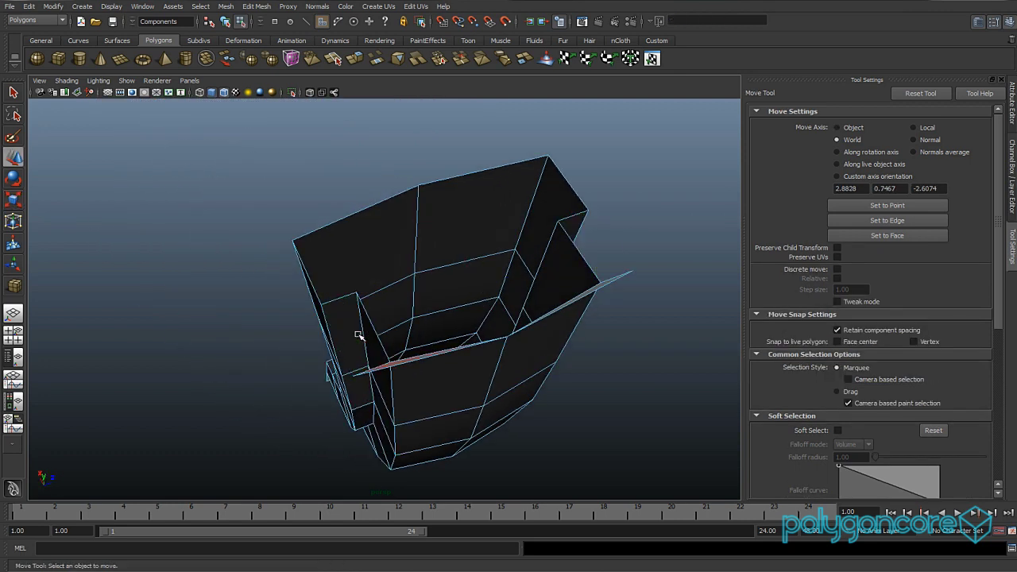
click(419, 357)
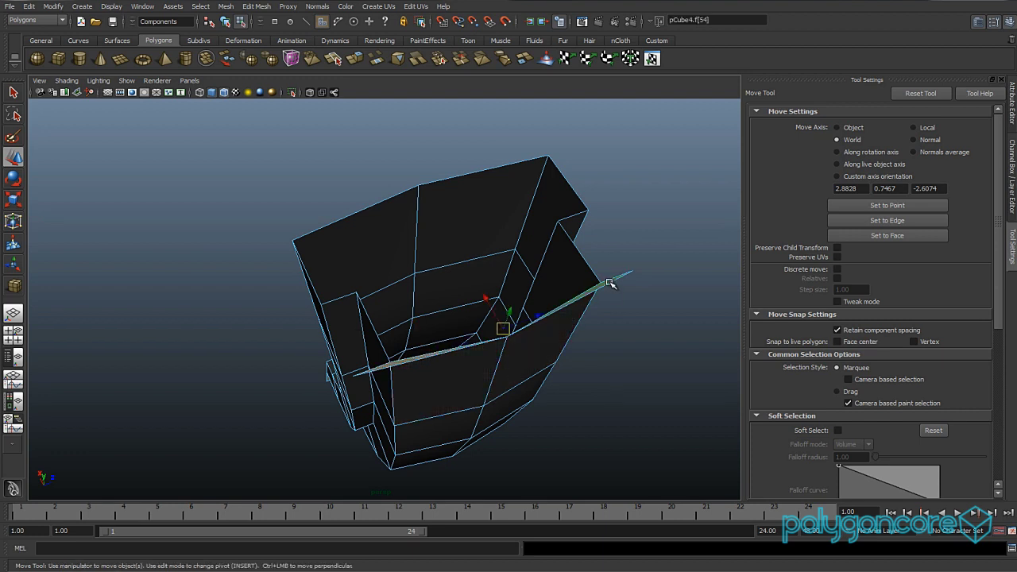
key(Delete)
- Delete the unwanted extruded faces on the near side of the trigger piece's lower tip
alt+drag(420, 352, 527, 251)
scroll(490, 309, up, 4)
alt+middle_drag(450, 332, 423, 200)
scroll(431, 263, up, 5)
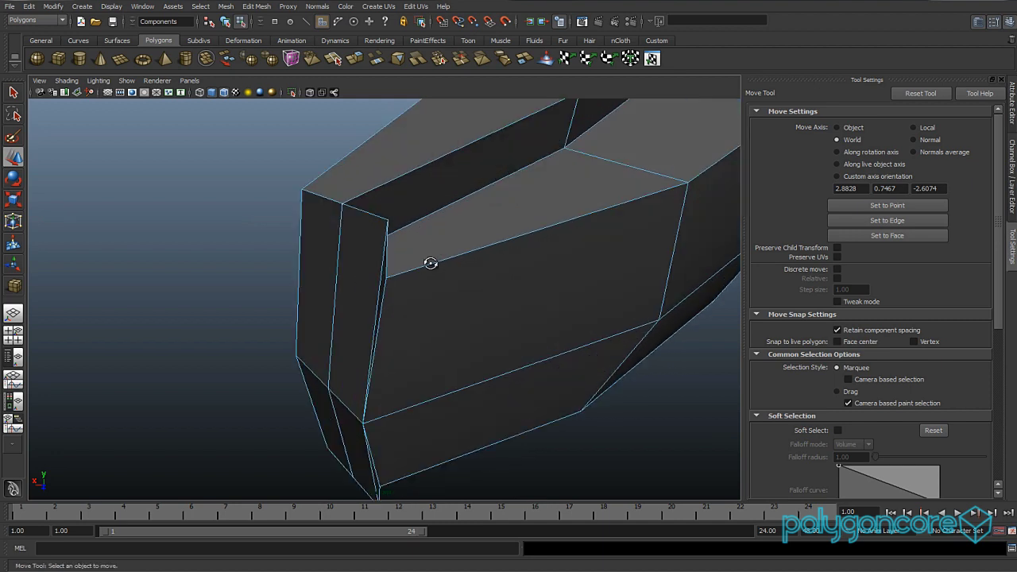
alt+drag(432, 263, 412, 290)
click(371, 326)
key(Delete)
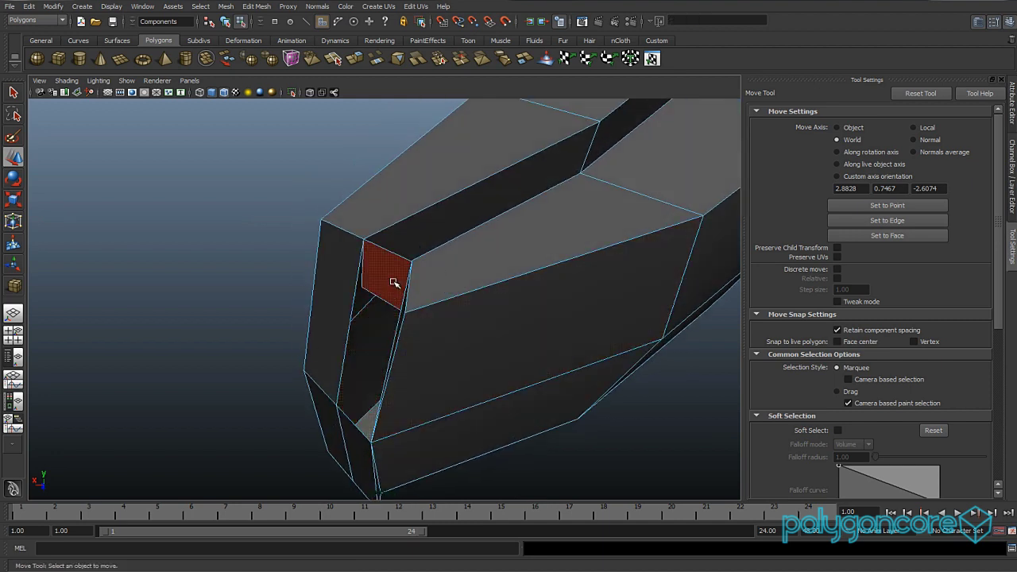
click(400, 286)
key(Delete)
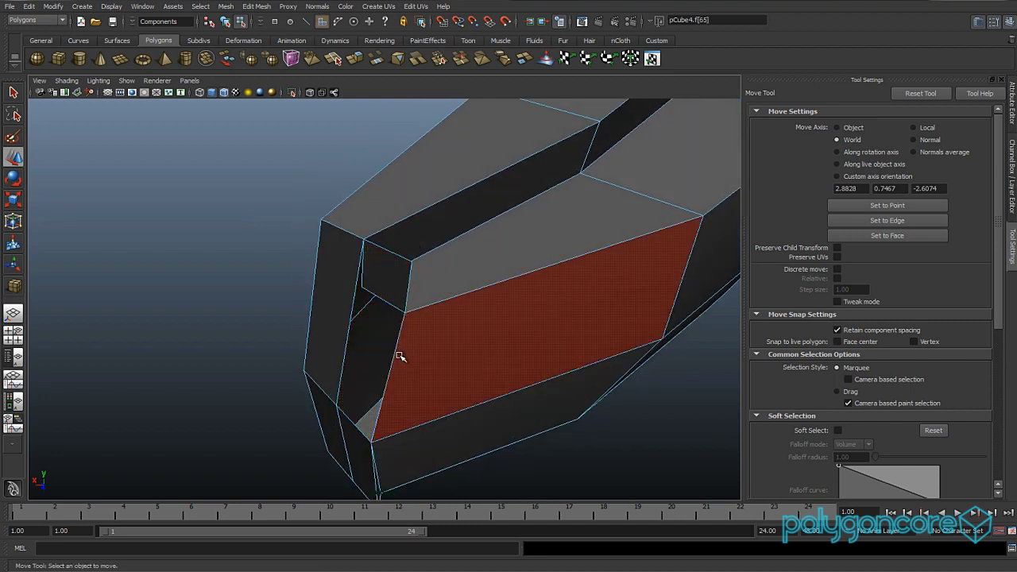
- Delete the leftover extruded faces around the underside and far side of the trigger piece's tip
alt+drag(400, 390, 257, 383)
click(334, 464)
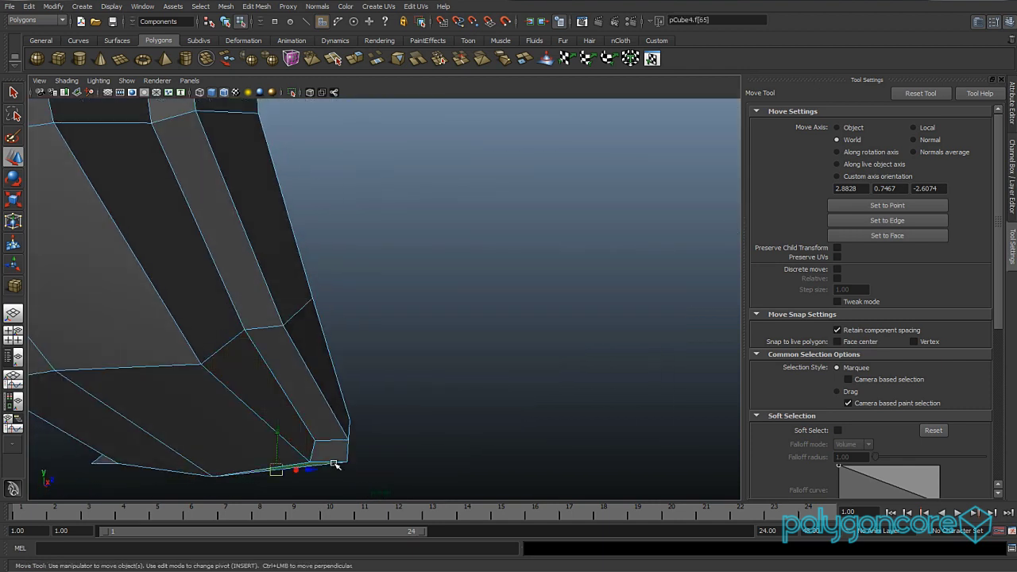
key(Delete)
click(328, 458)
key(Delete)
click(336, 458)
alt+drag(389, 467, 260, 445)
alt+drag(422, 445, 357, 345)
alt+middle_drag(356, 310, 418, 365)
alt+drag(418, 365, 379, 363)
key(Delete)
click(567, 360)
click(553, 379)
- Split half of the tip's end face diagonally from its middle outer vertex to the recess corner
alt+drag(504, 387, 454, 286)
right_drag(454, 286, 500, 271)
scroll(488, 288, up, 3)
click(488, 288)
alt+drag(415, 230, 355, 211)
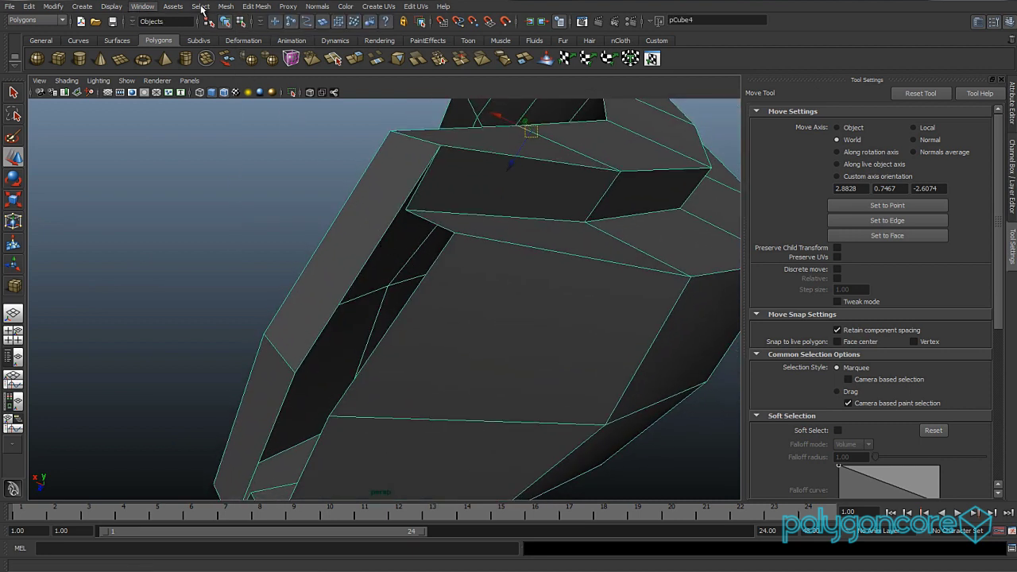
click(256, 7)
click(278, 79)
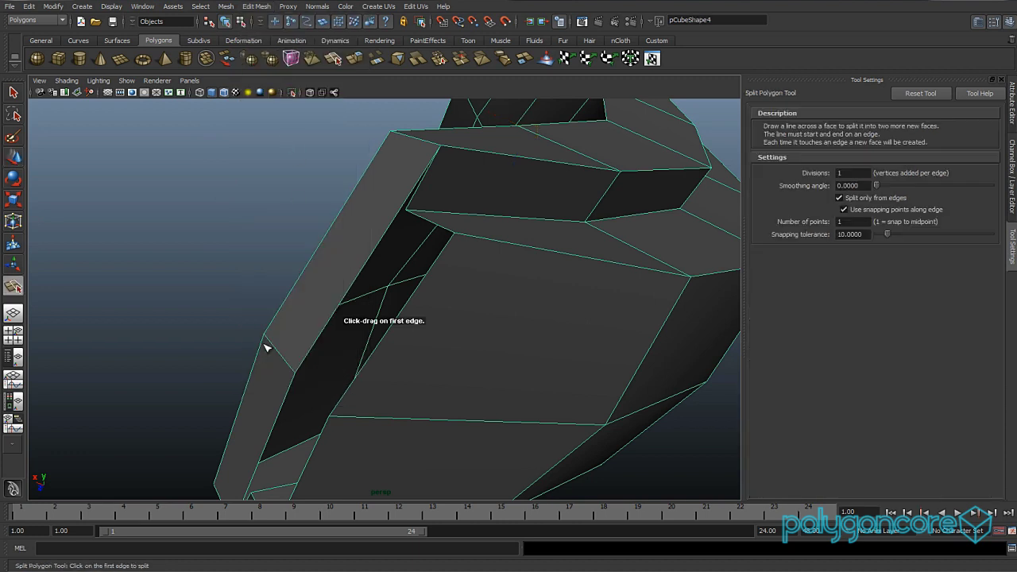
click(268, 350)
click(404, 210)
key(Return)
- Split the other half of the tip's end face from the middle outer vertex to the opposite recess corner
alt+drag(333, 288, 674, 336)
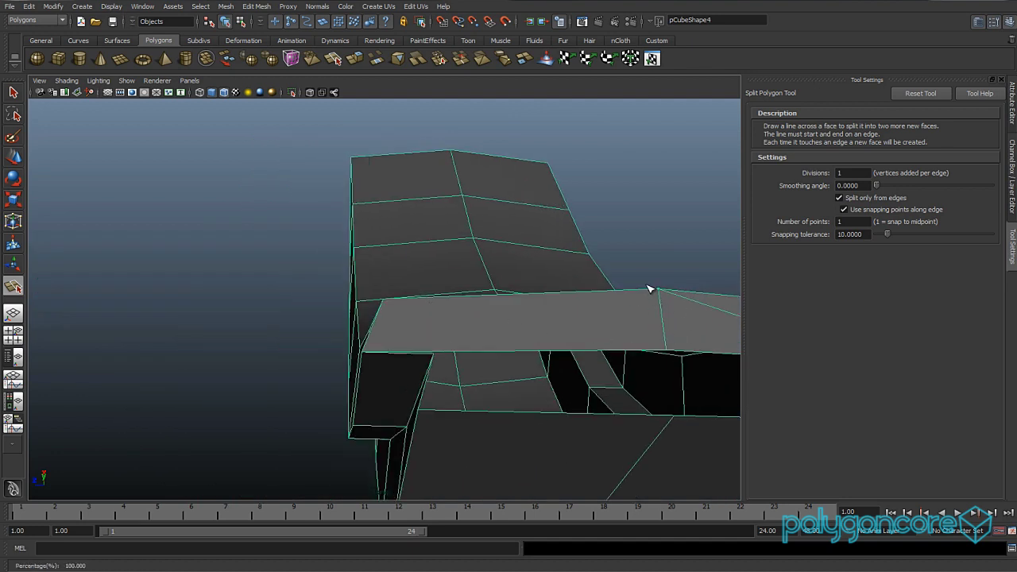
alt+drag(390, 360, 449, 361)
click(441, 347)
key(Return)
- Merge the stray vertices at the recess corners of the tip onto the end face with the Merge Vertex Tool
key(w)
click(256, 7)
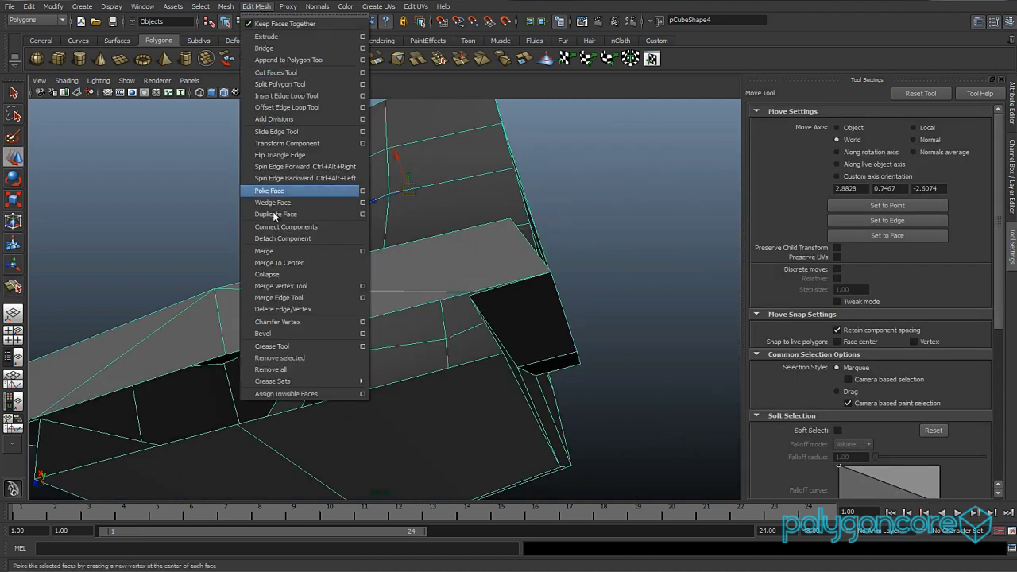
click(296, 286)
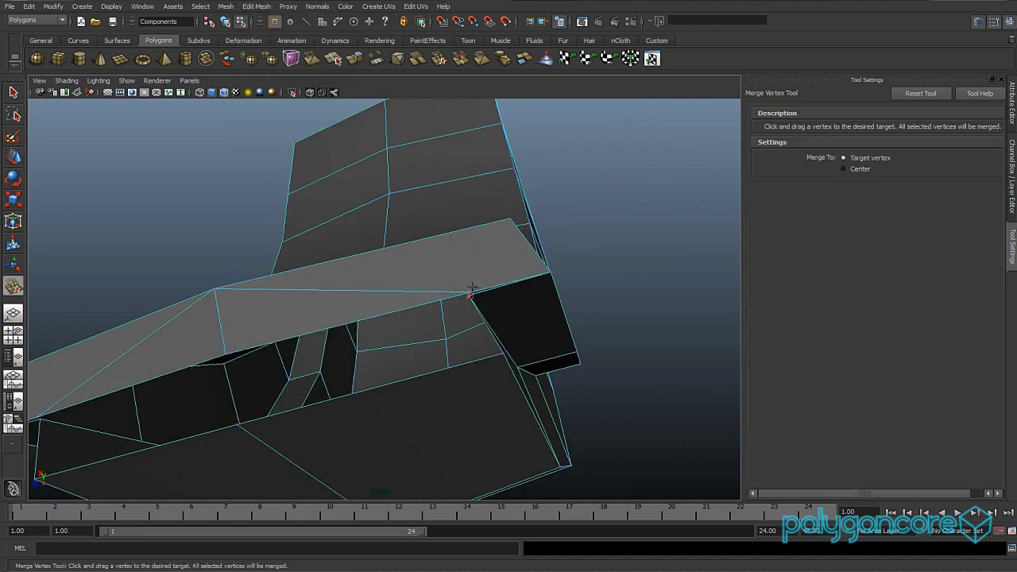
alt+drag(465, 314, 392, 313)
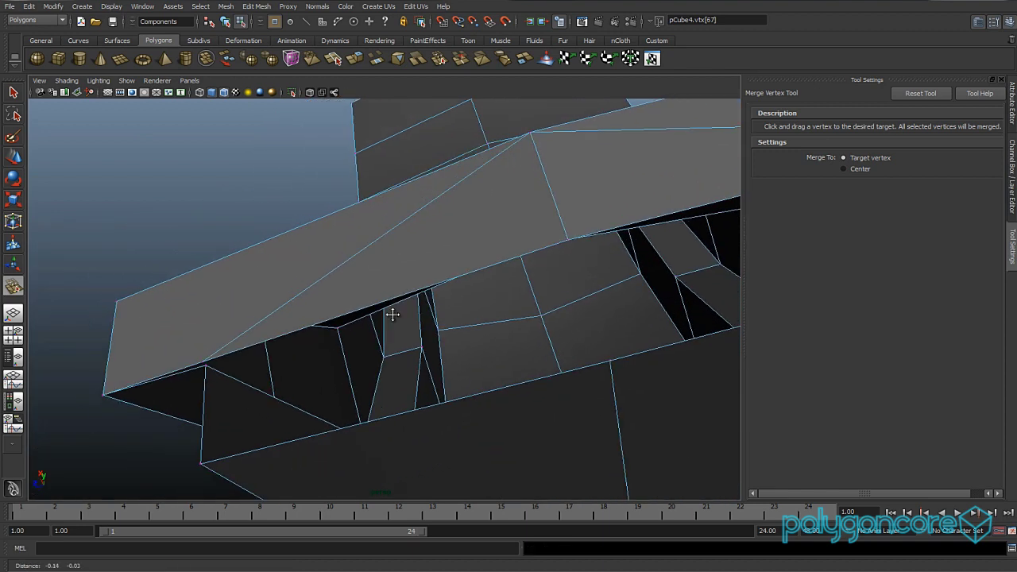
alt+middle_drag(393, 313, 479, 301)
drag(291, 348, 293, 347)
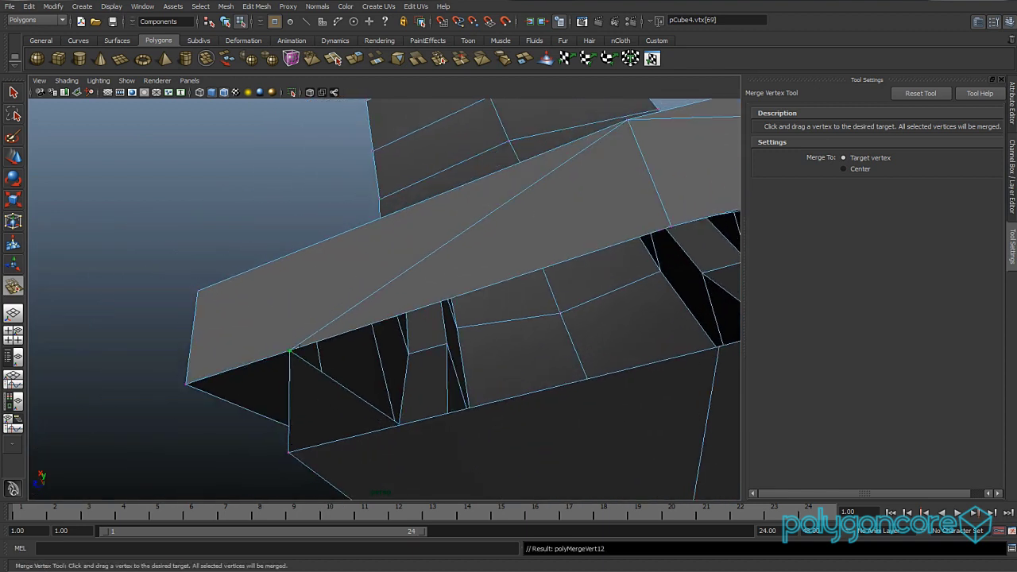
- Fill one half of the open gap at the tip with a face using the Append to Polygon Tool
key(w)
scroll(458, 345, down, 8)
alt+drag(459, 345, 429, 354)
alt+right_drag(429, 354, 488, 363)
alt+drag(488, 363, 456, 365)
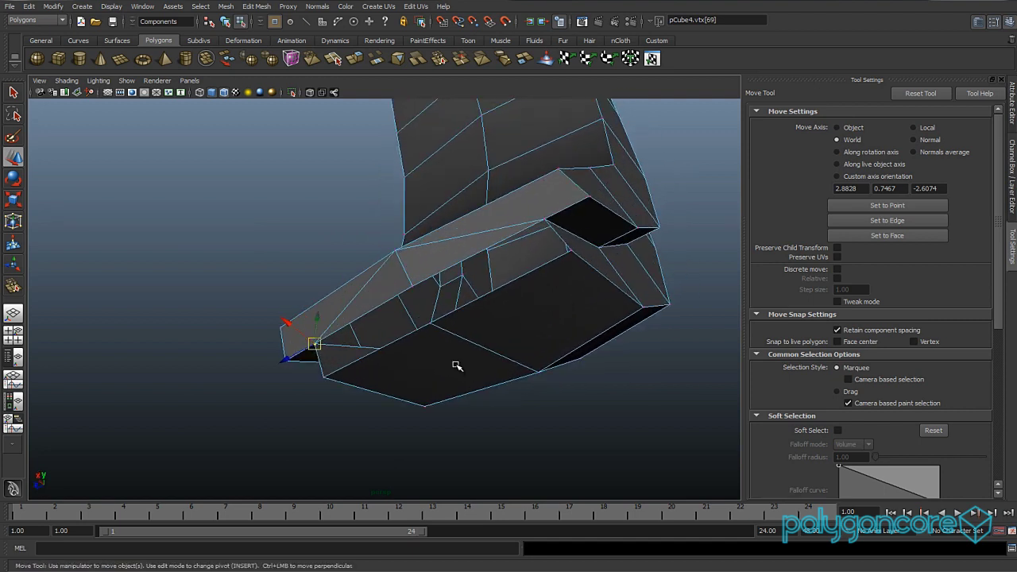
click(256, 6)
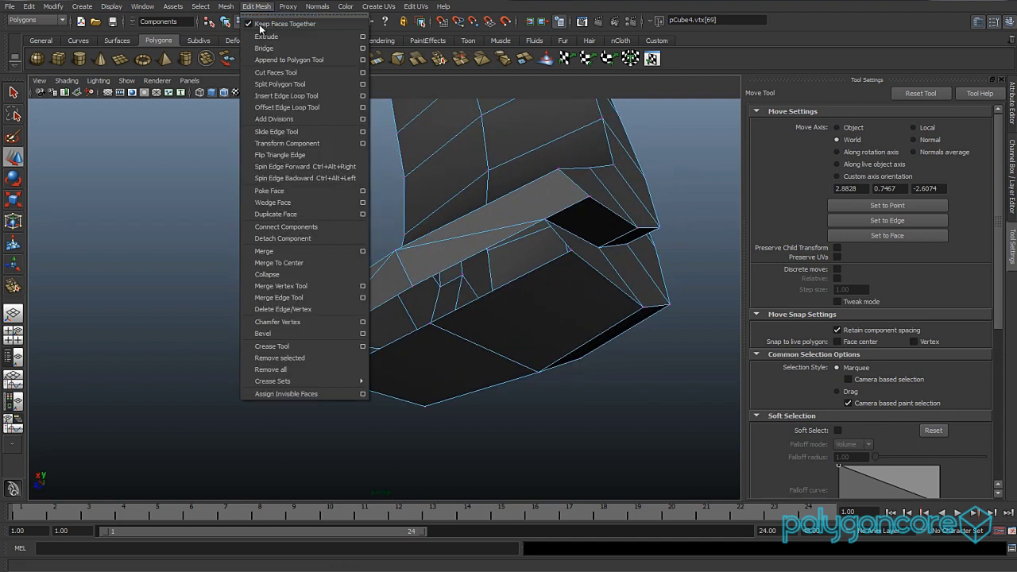
click(293, 62)
scroll(500, 277, up, 5)
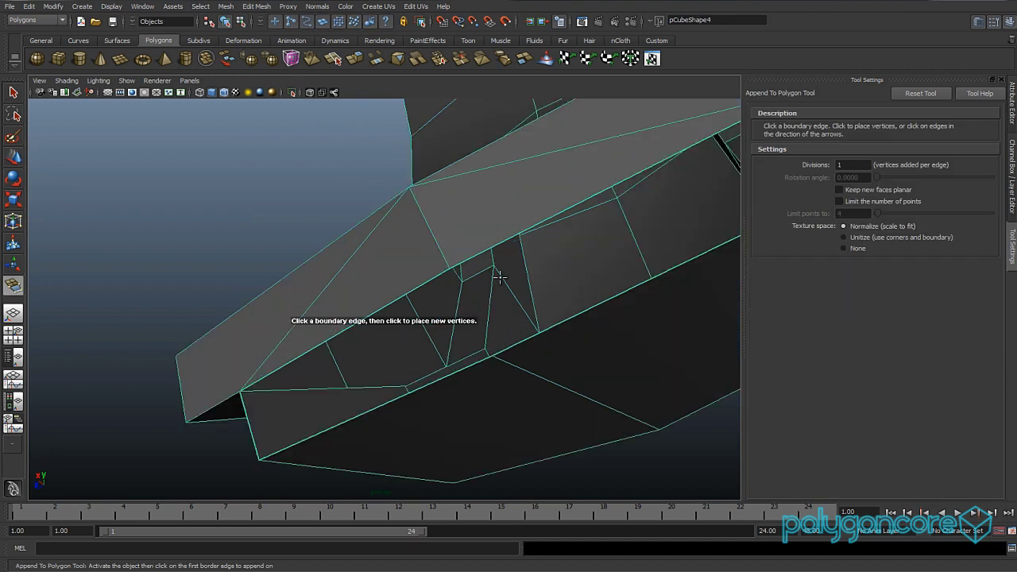
scroll(517, 290, down, 3)
click(523, 297)
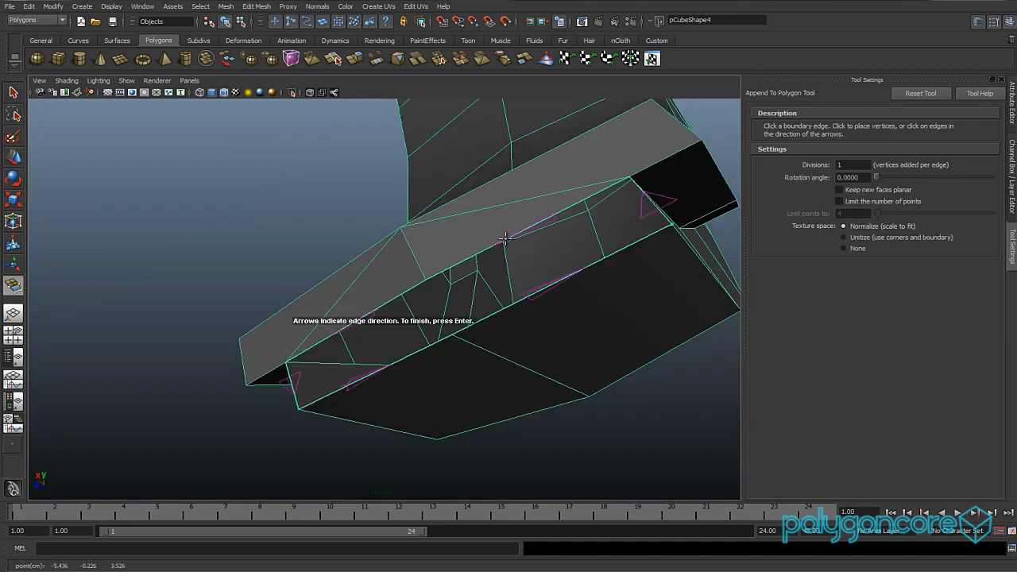
click(505, 238)
key(Return)
- Append a second face to close the remaining half of the tip's gap
click(425, 348)
click(391, 300)
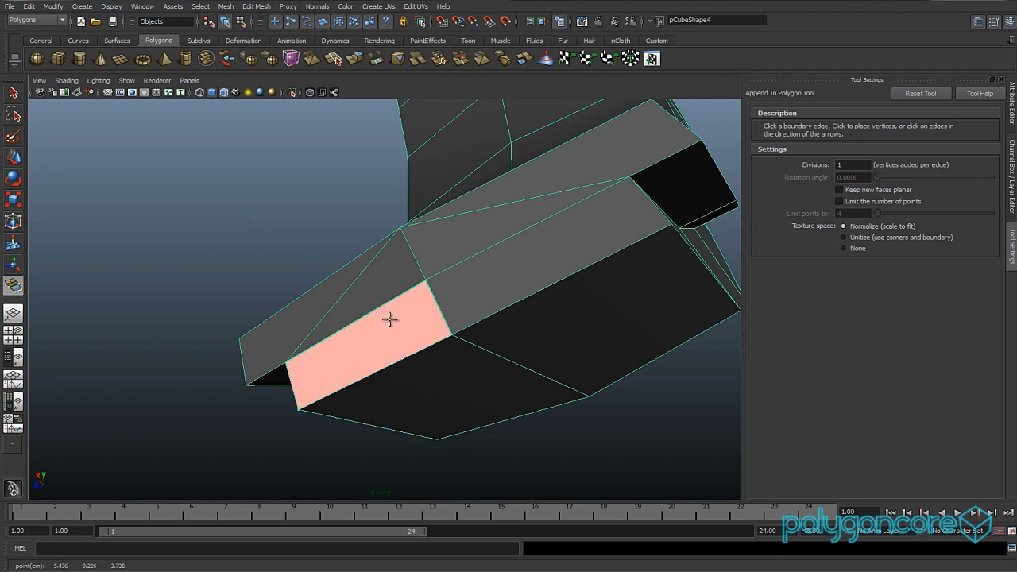
key(Return)
key(w)
- Show all hidden objects so the complete rifle model is displayed
alt+drag(393, 316, 686, 313)
click(520, 334)
key(ctrl+shift+h)
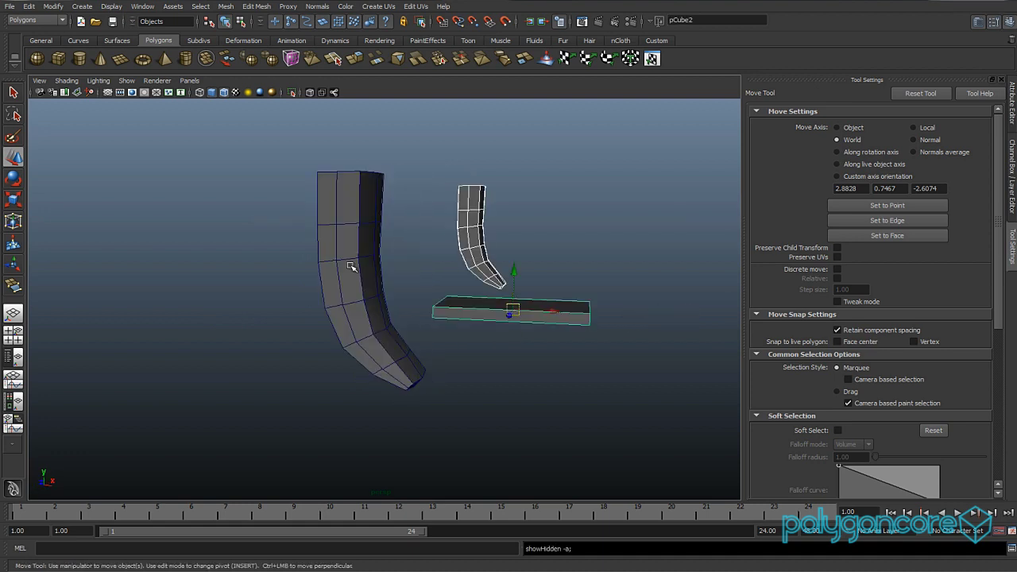
scroll(357, 288, down, 3)
key(ctrl+z)
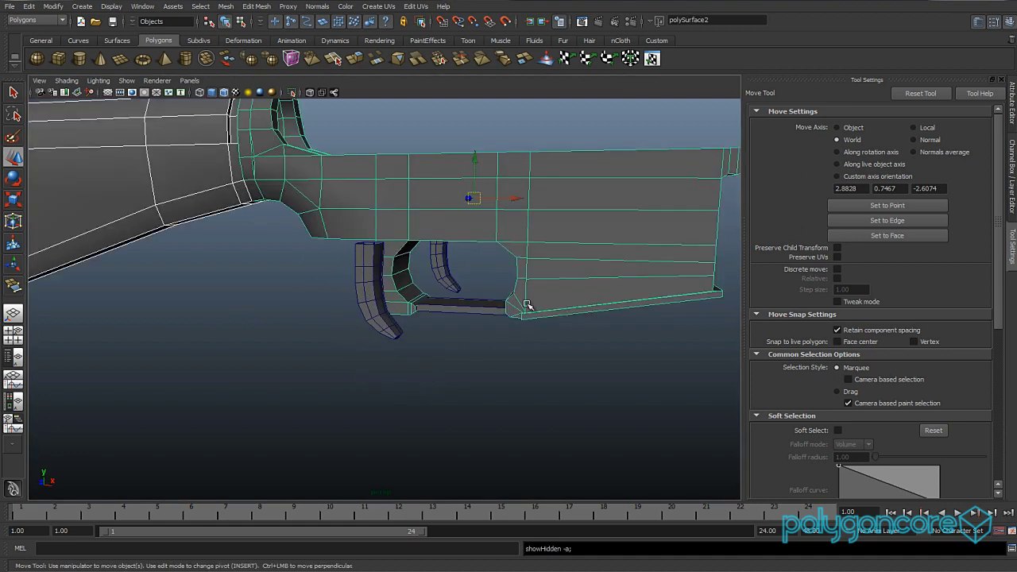
- Delete the spare trigger piece standing outside the trigger guard
click(438, 352)
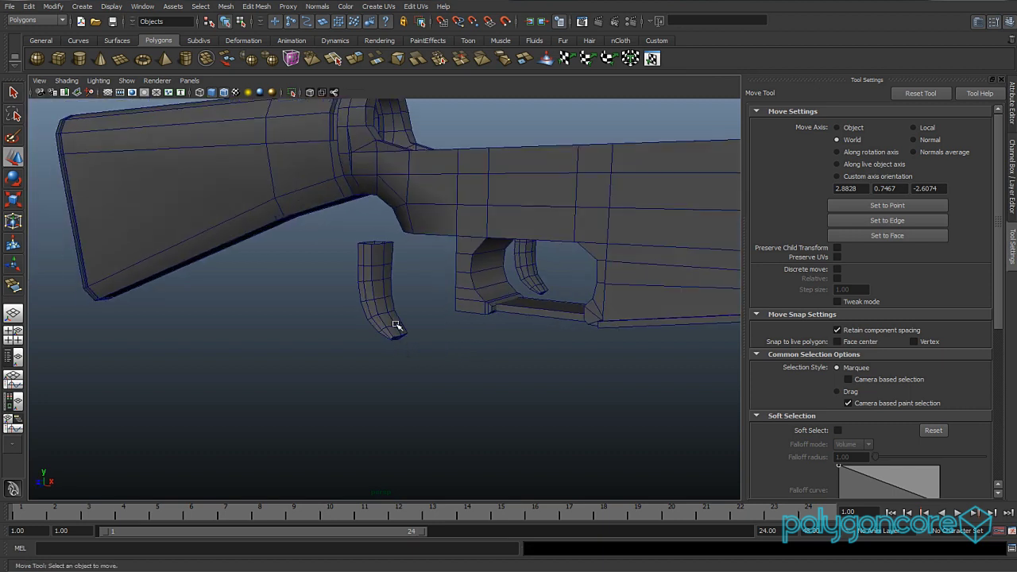
click(389, 309)
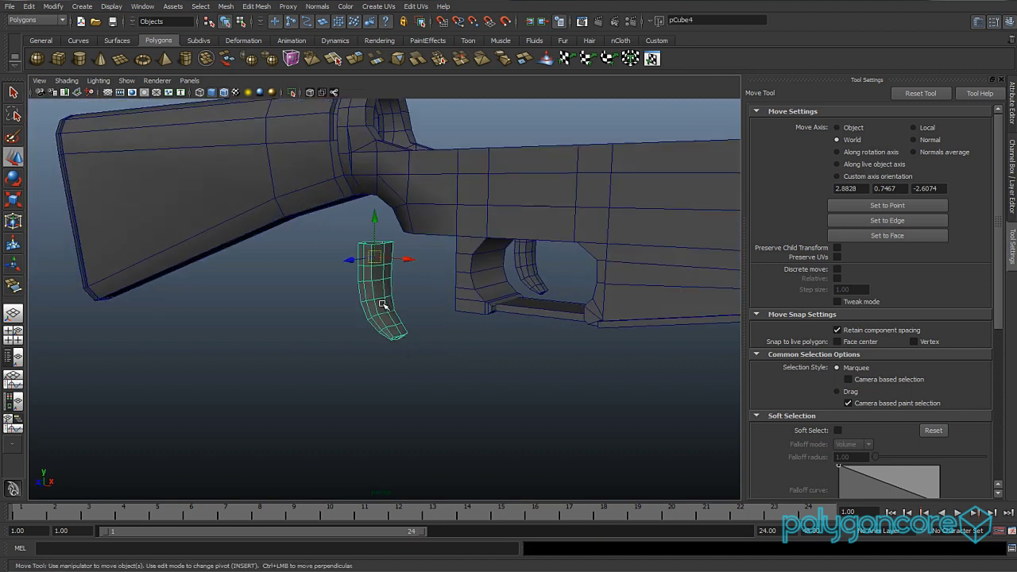
key(Delete)
- Create a polygon cube in the front view covering the upper block of the pistol grip below the receiver
alt+drag(384, 316, 461, 306)
key(space)
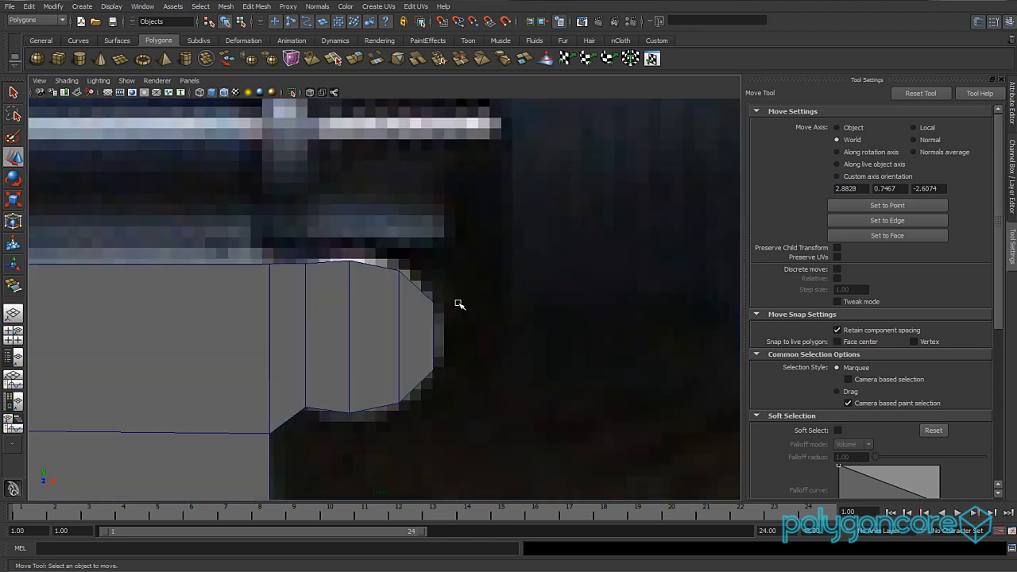
scroll(430, 311, down, 3)
alt+middle_drag(367, 331, 472, 277)
scroll(387, 298, up, 4)
alt+middle_drag(387, 302, 411, 313)
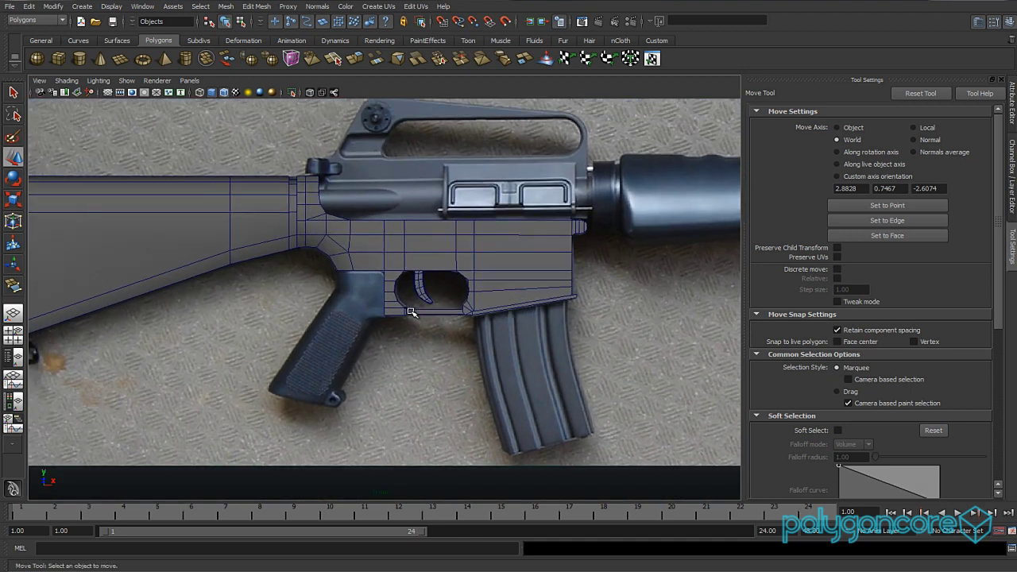
scroll(411, 312, up, 3)
click(56, 59)
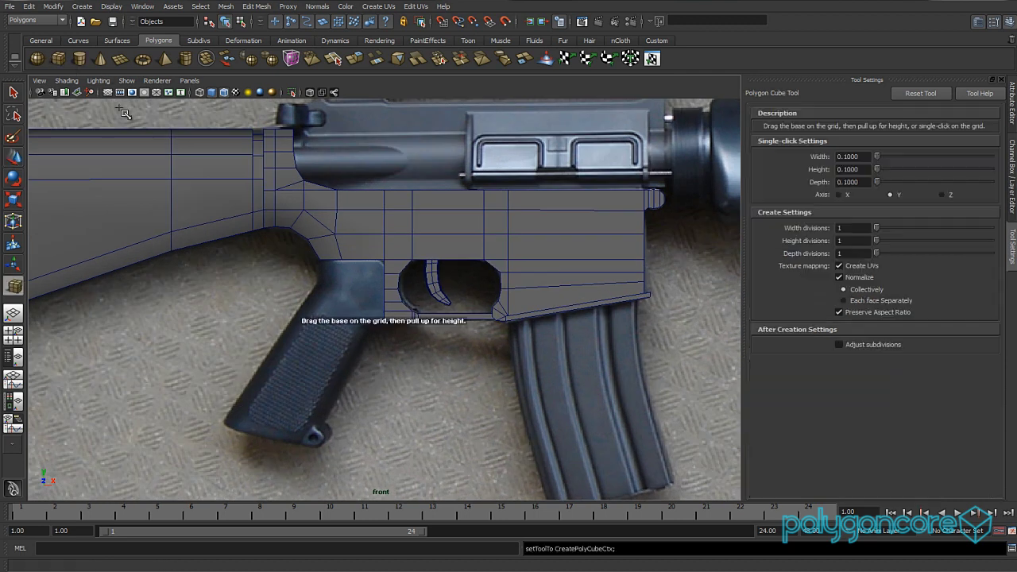
scroll(340, 284, up, 4)
click(1013, 145)
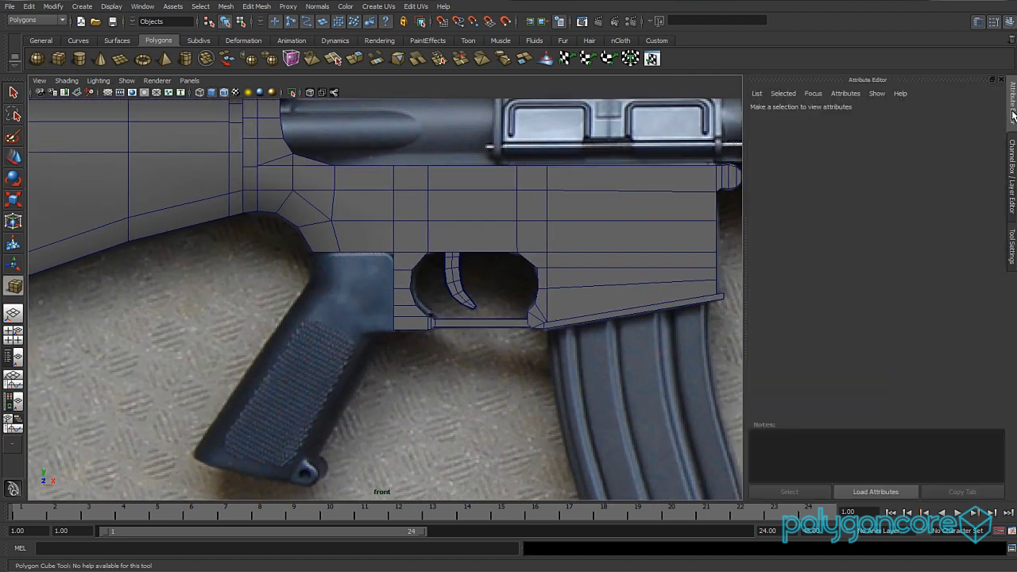
scroll(490, 329, up, 4)
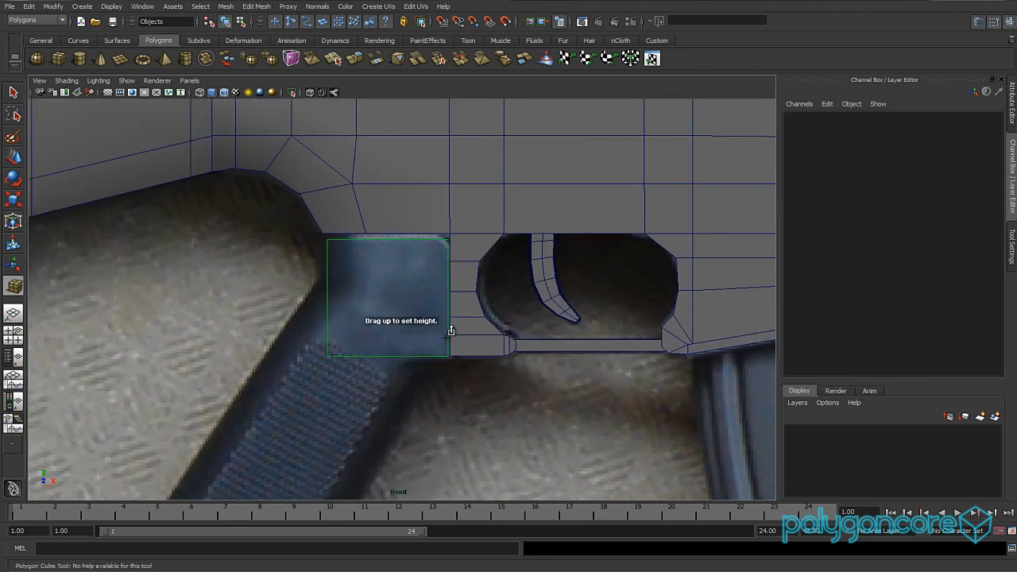
drag(450, 331, 442, 318)
- Raise the cube's top vertices to the receiver's lower edge and move its lower rear corner to the grip's rear bend
scroll(439, 320, up, 2)
scroll(436, 323, up, 4)
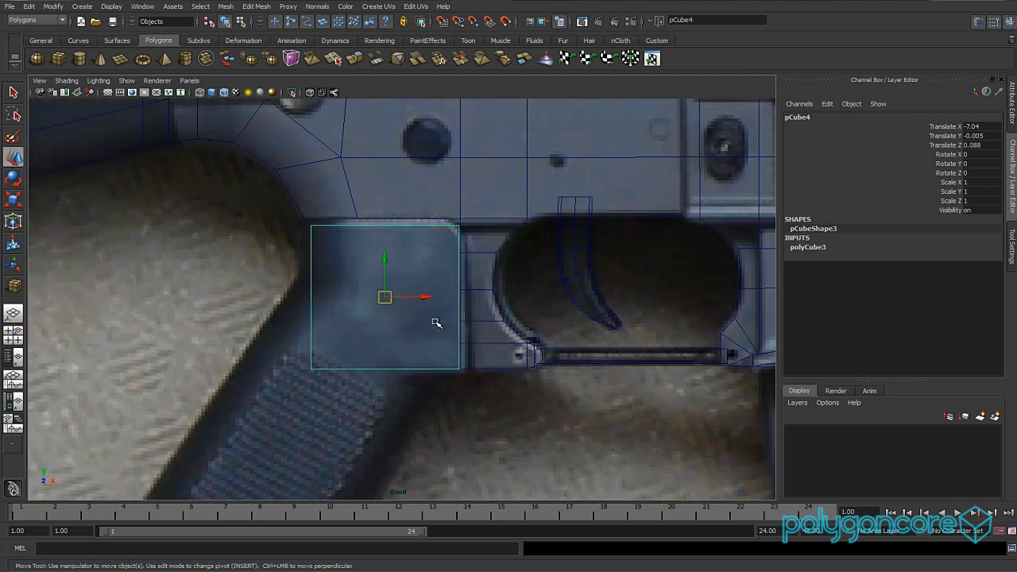
right_click(411, 229)
click(471, 225)
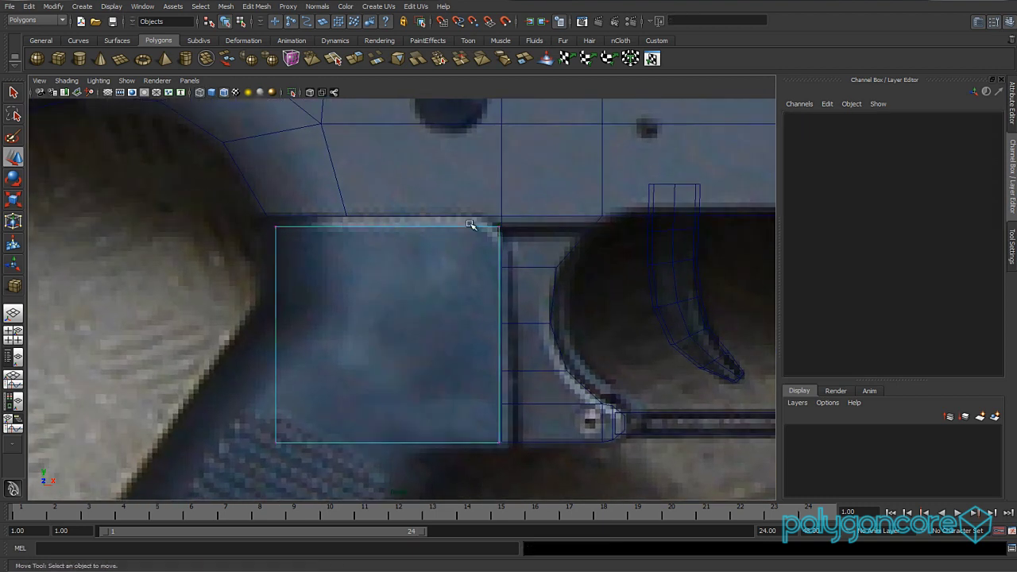
drag(254, 263, 256, 263)
scroll(429, 333, up, 3)
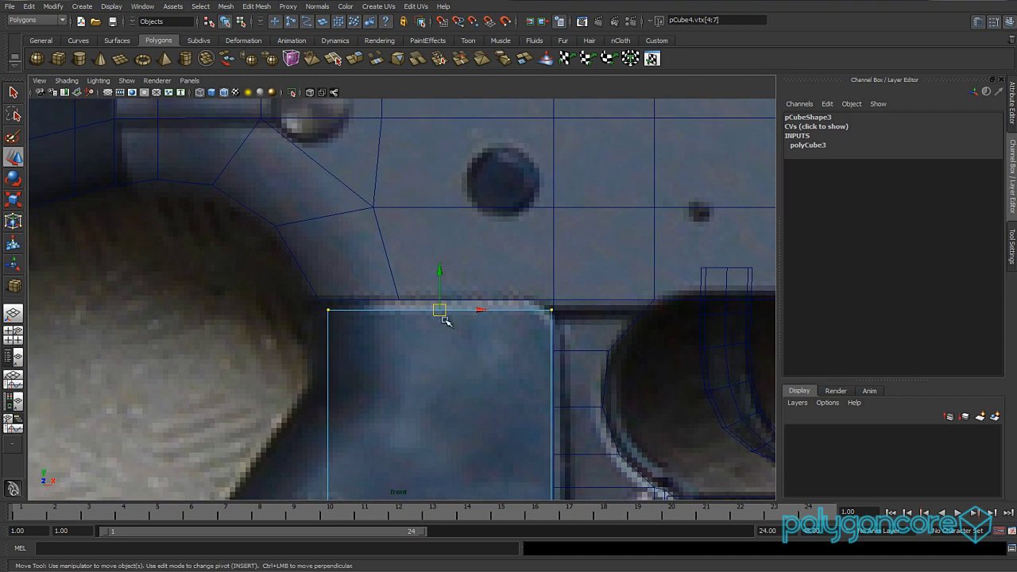
drag(439, 271, 440, 263)
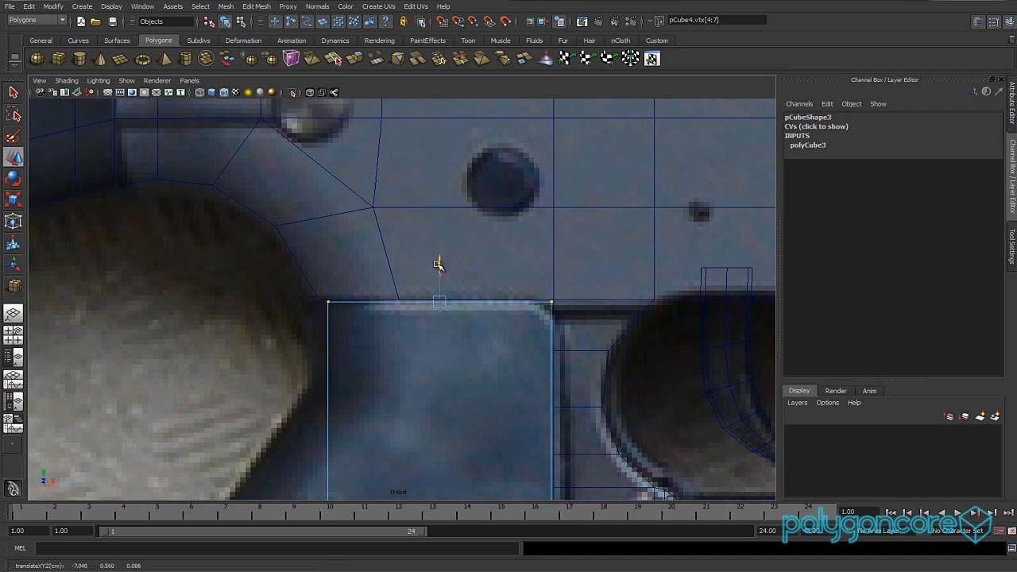
alt+middle_drag(422, 329, 439, 253)
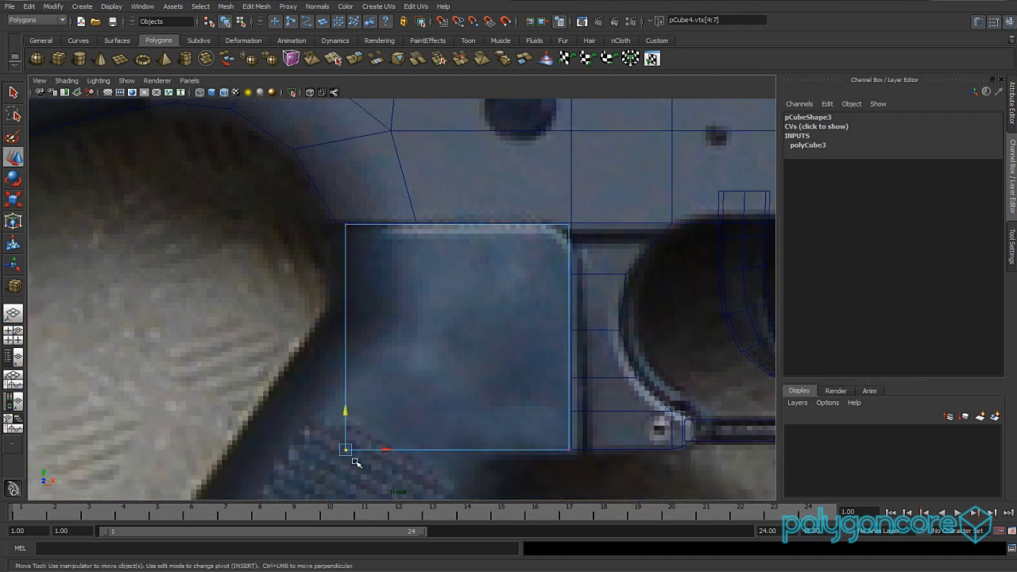
drag(346, 452, 318, 326)
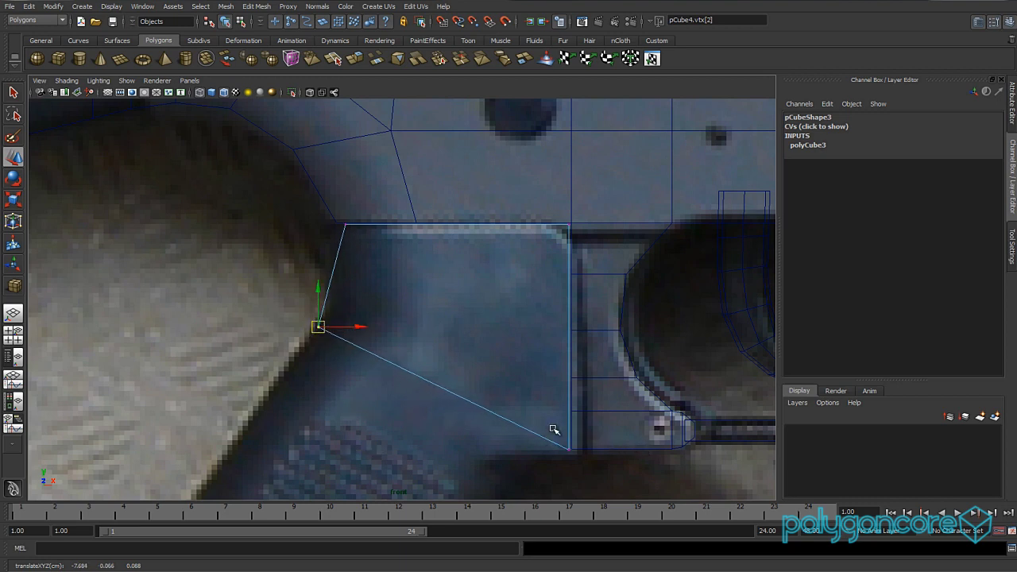
- Insert a vertical edge loop near the front of the grip block and scale it flat so it runs straight
right_drag(517, 412, 476, 402)
click(256, 7)
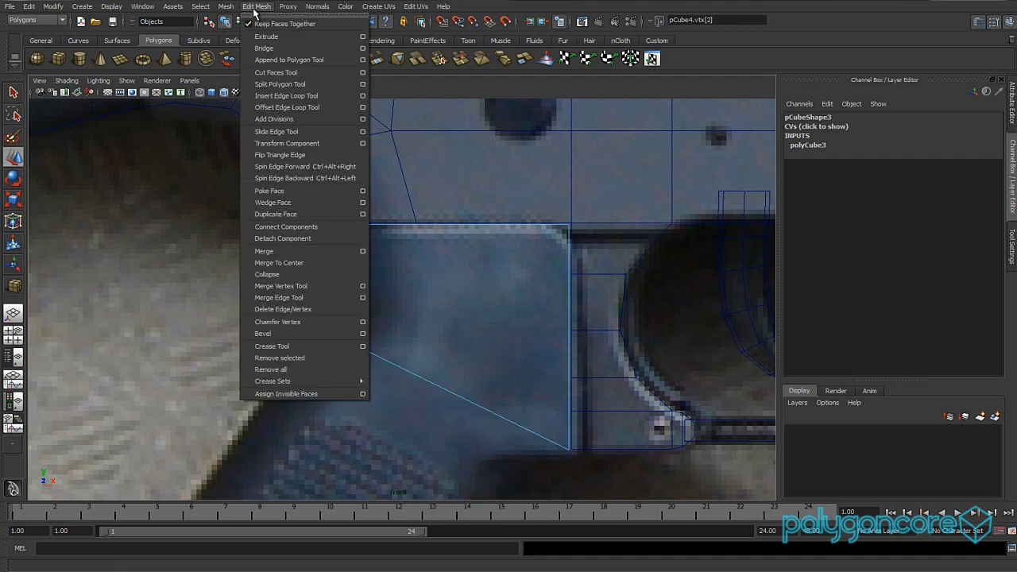
click(283, 96)
drag(498, 415, 492, 415)
key(r)
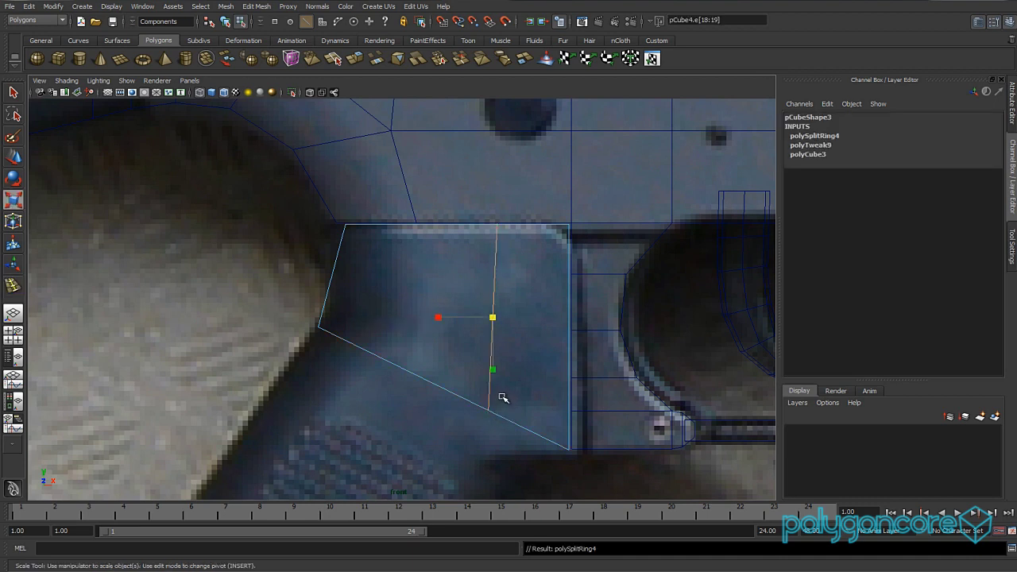
drag(452, 325, 450, 317)
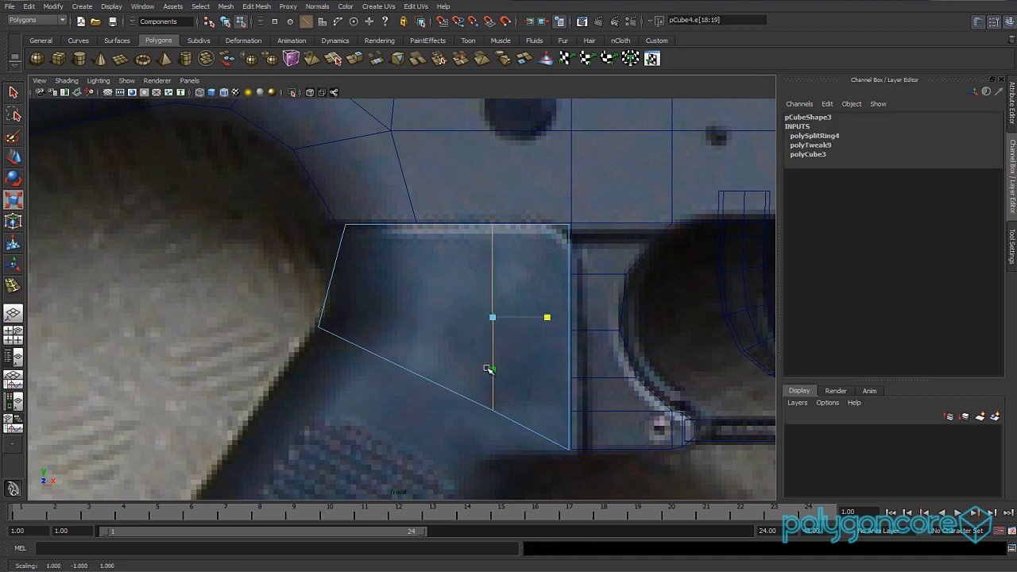
- Lower the new edge loop's bottom vertex to the level of the block's lower front corner
right_drag(494, 401, 429, 389)
click(492, 410)
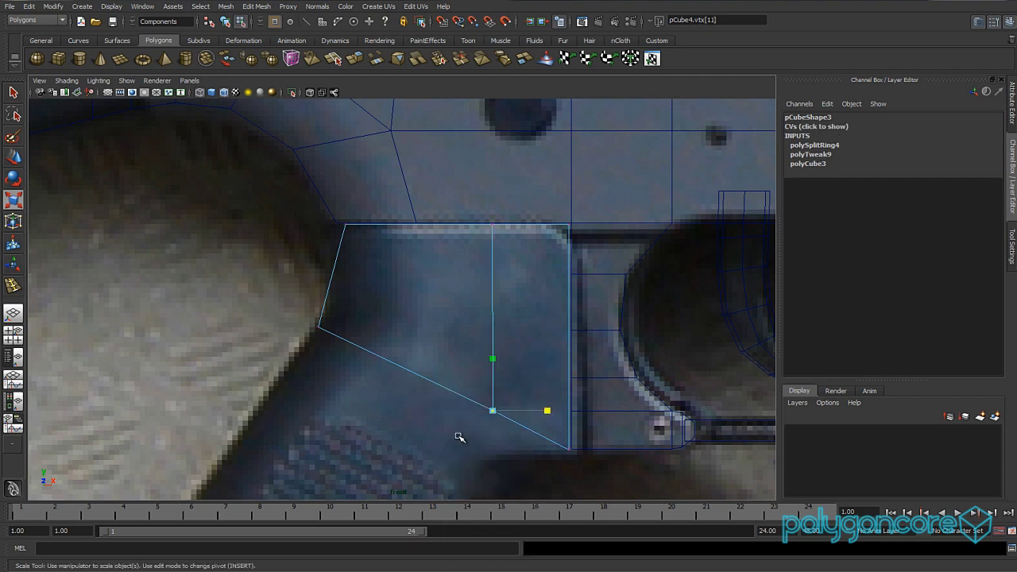
key(w)
middle_drag(492, 373, 492, 411)
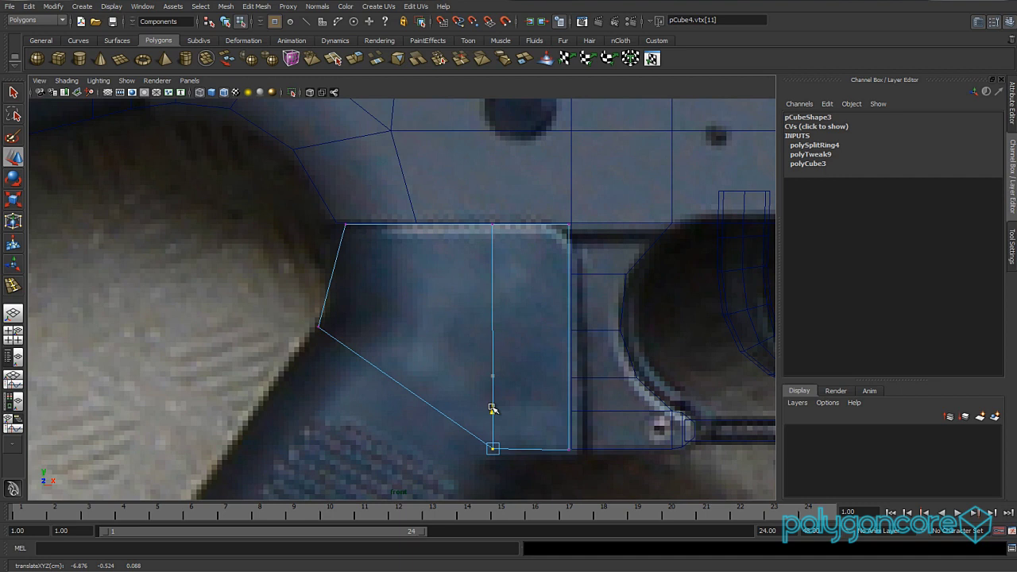
- Scale the whole grip block in depth in the perspective view to fit the receiver's width
key(space)
drag(449, 384, 525, 362)
key(5)
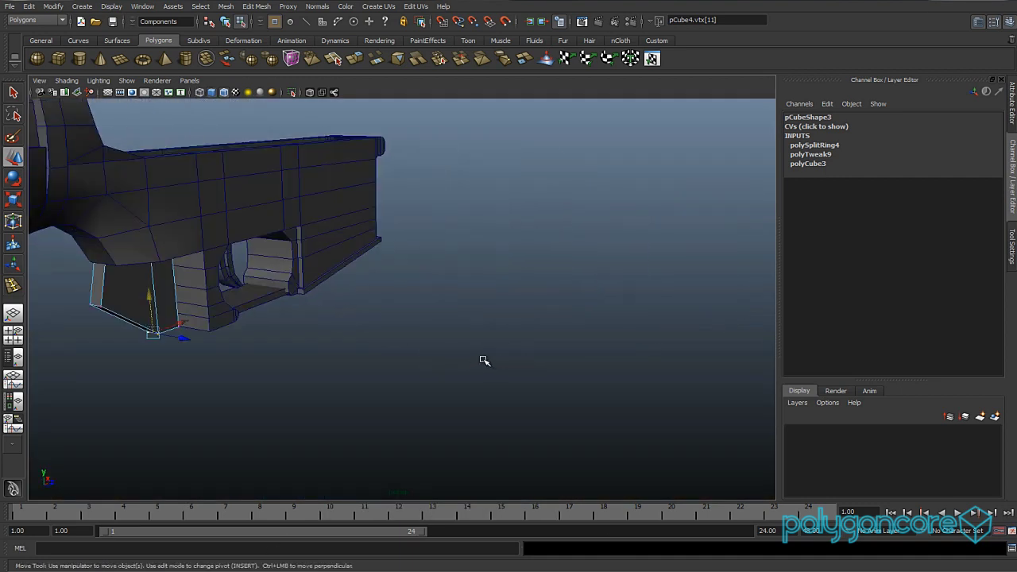
key(f)
scroll(413, 326, down, 5)
alt+middle_drag(433, 297, 409, 400)
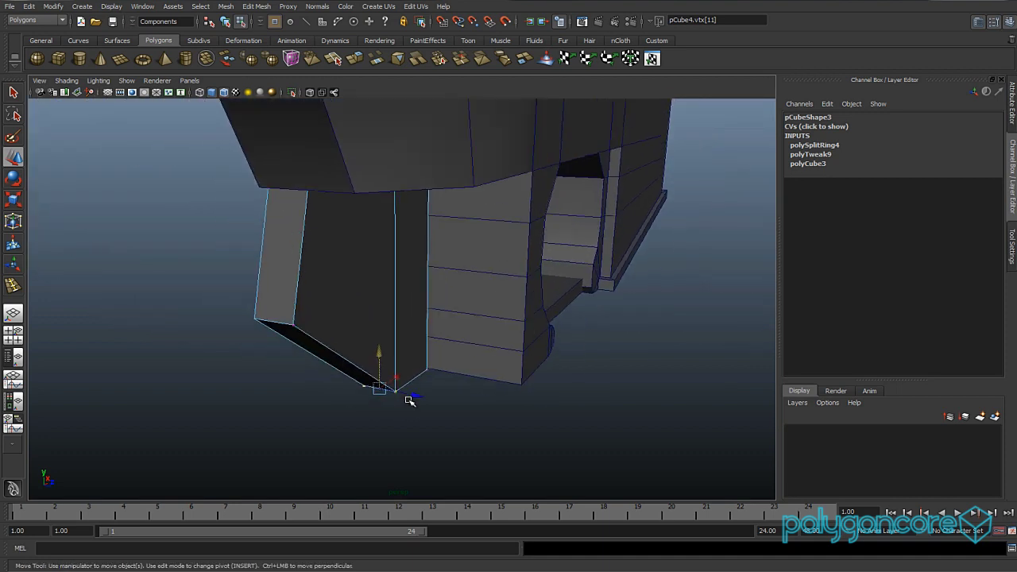
mouse_move(359, 291)
right_down()
mouse_move(373, 282)
mouse_move(362, 282)
right_up()
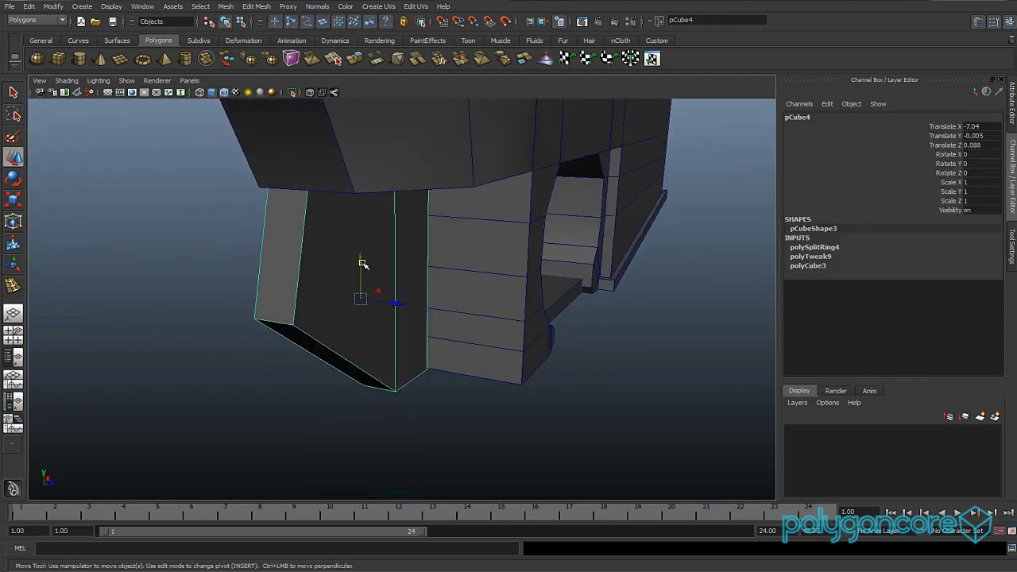
key(r)
drag(405, 304, 534, 321)
- Select both faces on one side of the grip block and move them along the depth axis
key(w)
right_click(518, 289)
right_drag(519, 289, 520, 316)
click(538, 245)
shift+click(425, 263)
alt+drag(425, 263, 411, 316)
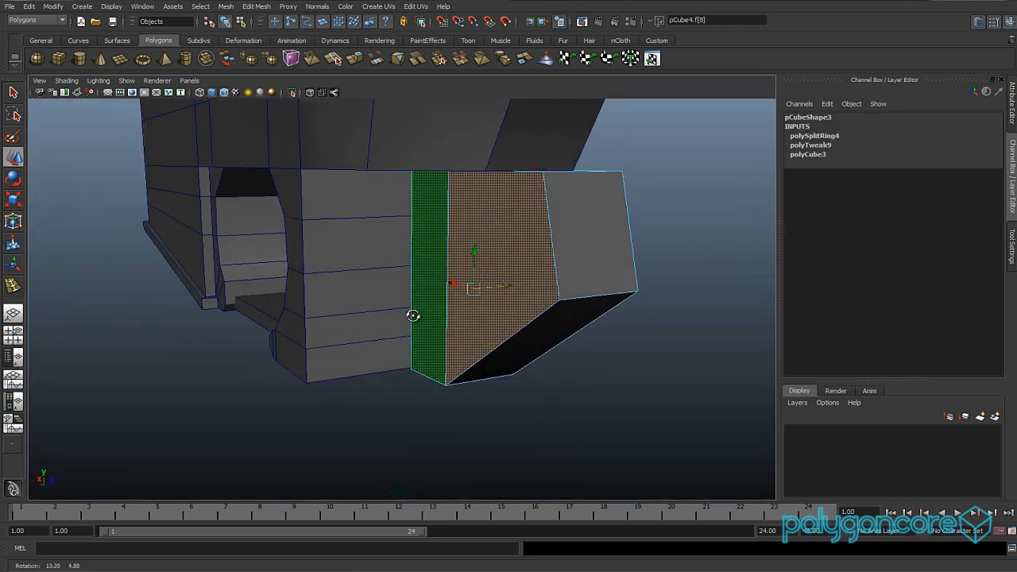
drag(509, 293, 234, 336)
- Extrude the block's slanted bottom face by 2.819 down along the pistol grip
right_drag(323, 337, 352, 321)
click(247, 416)
alt+drag(247, 415, 348, 332)
right_drag(347, 332, 344, 335)
click(343, 335)
key(space)
drag(344, 336, 342, 358)
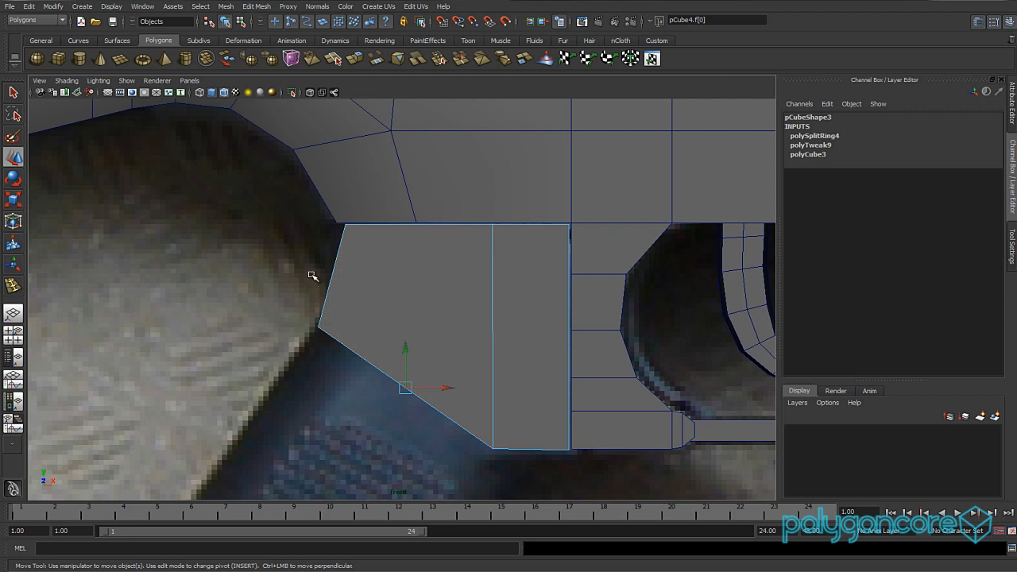
scroll(429, 278, down, 6)
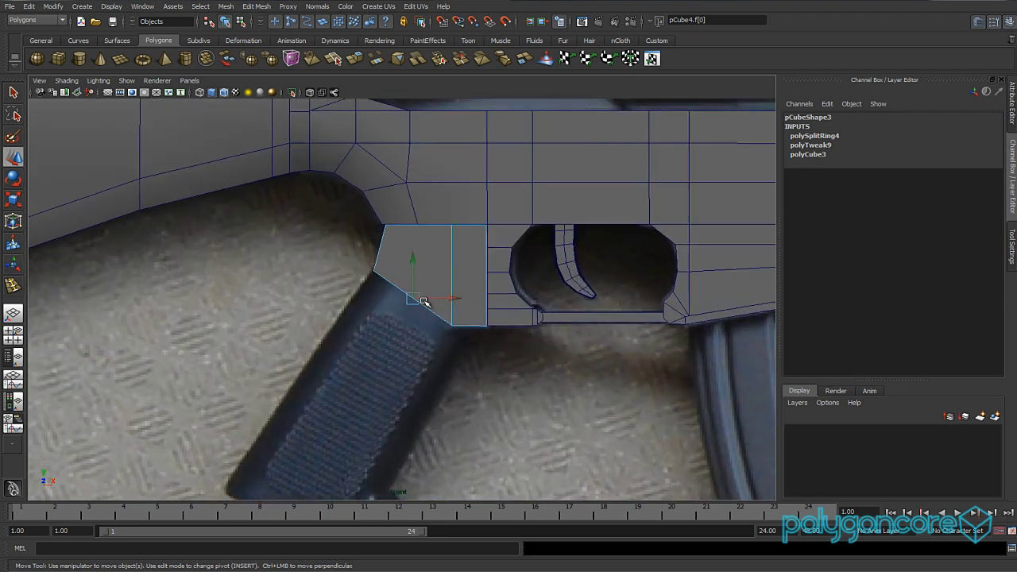
shift+right_drag(421, 305, 426, 336)
scroll(429, 318, down, 4)
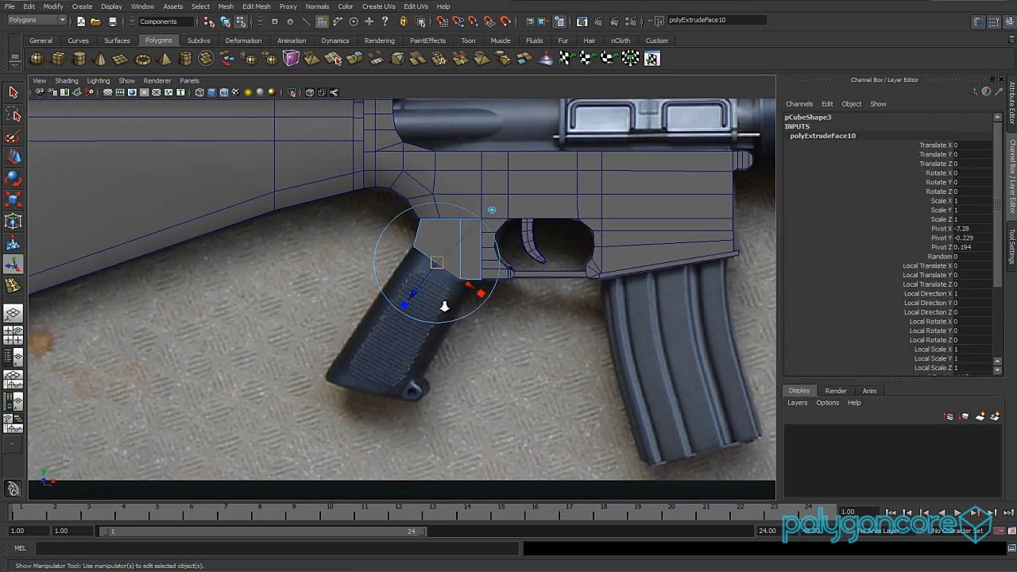
scroll(442, 303, up, 3)
drag(429, 280, 294, 478)
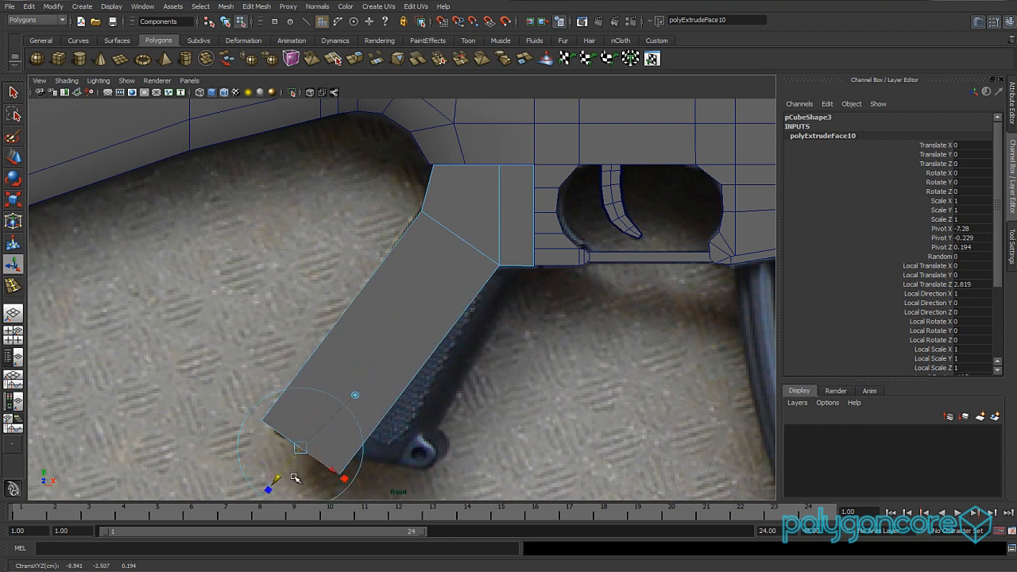
- Move the extruded end's rear and front vertices onto the bottom corners of the grip in the reference image
key(alt+a)
key(w)
right_drag(285, 386, 236, 384)
drag(278, 408, 272, 428)
drag(376, 440, 390, 465)
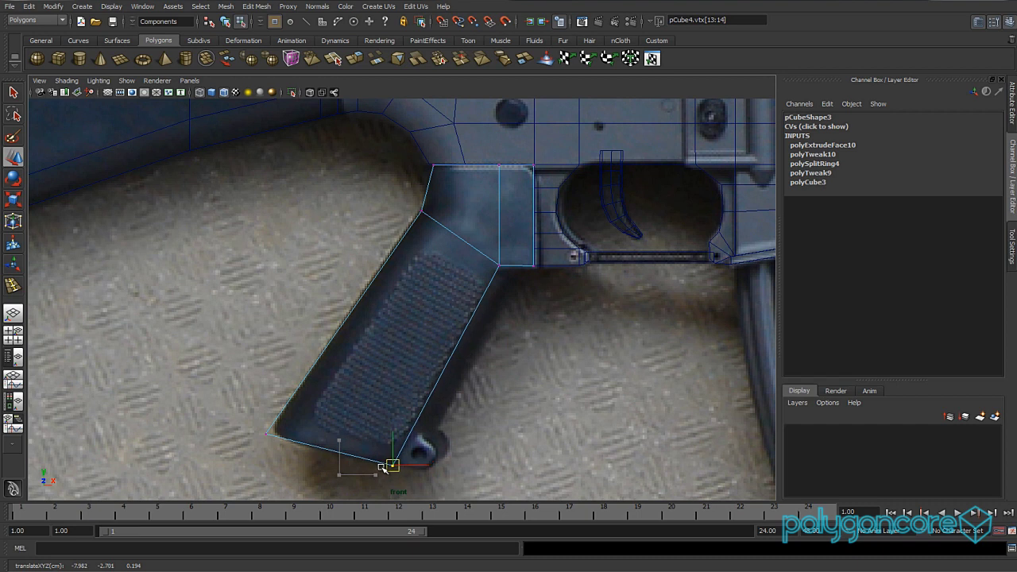
- Move the grip block's inner vertical edge loop slightly forward toward the trigger guard
alt+middle_drag(465, 363, 440, 407)
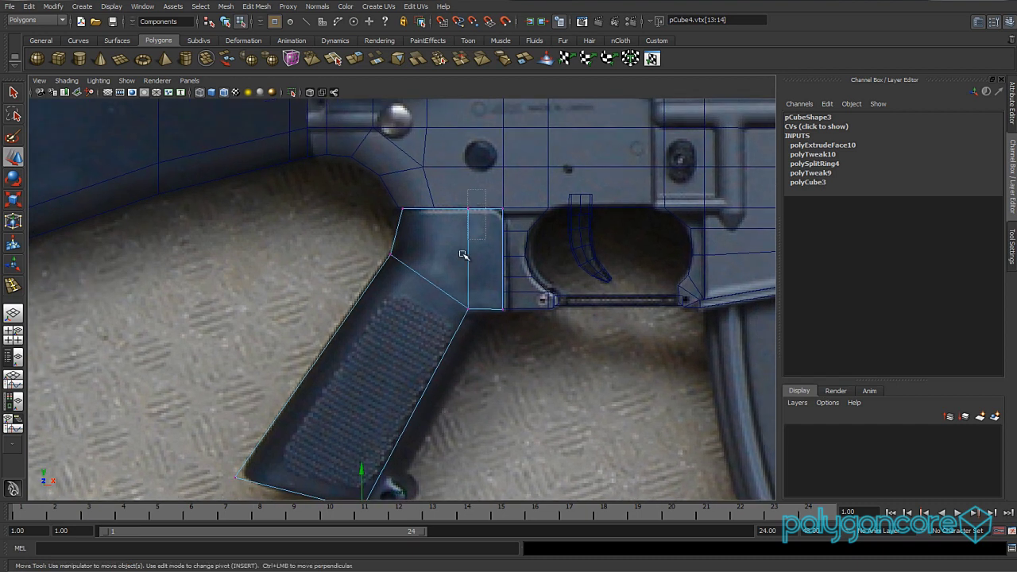
drag(463, 254, 436, 334)
drag(504, 261, 510, 260)
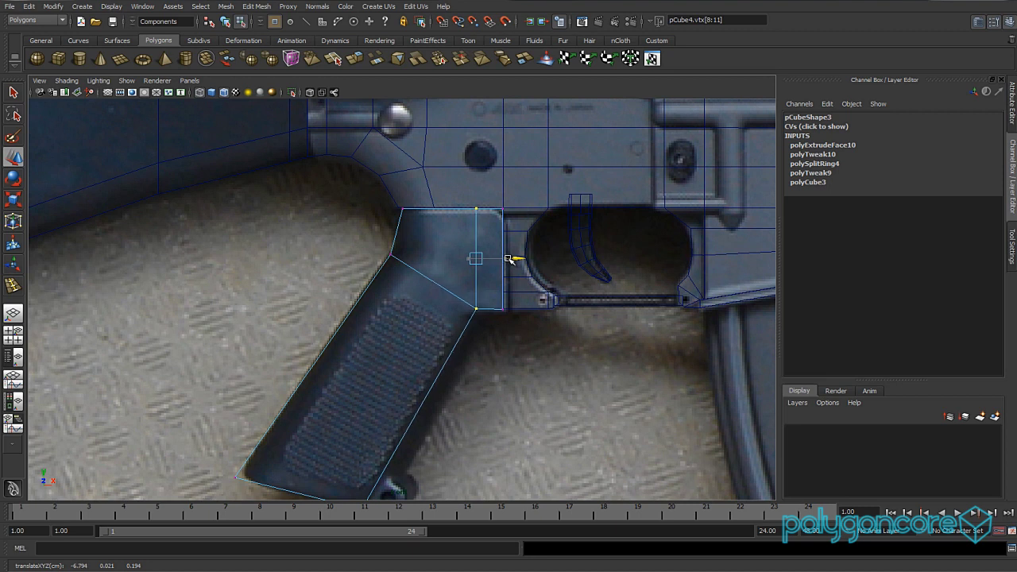
- Adjust the vertices at the grip's rear bend, top rear corner and lower front corner to follow the reference outline
click(391, 254)
drag(431, 251, 429, 251)
alt+middle_drag(428, 277, 443, 394)
scroll(446, 370, up, 4)
drag(410, 378, 409, 378)
drag(472, 355, 465, 355)
scroll(465, 354, down, 5)
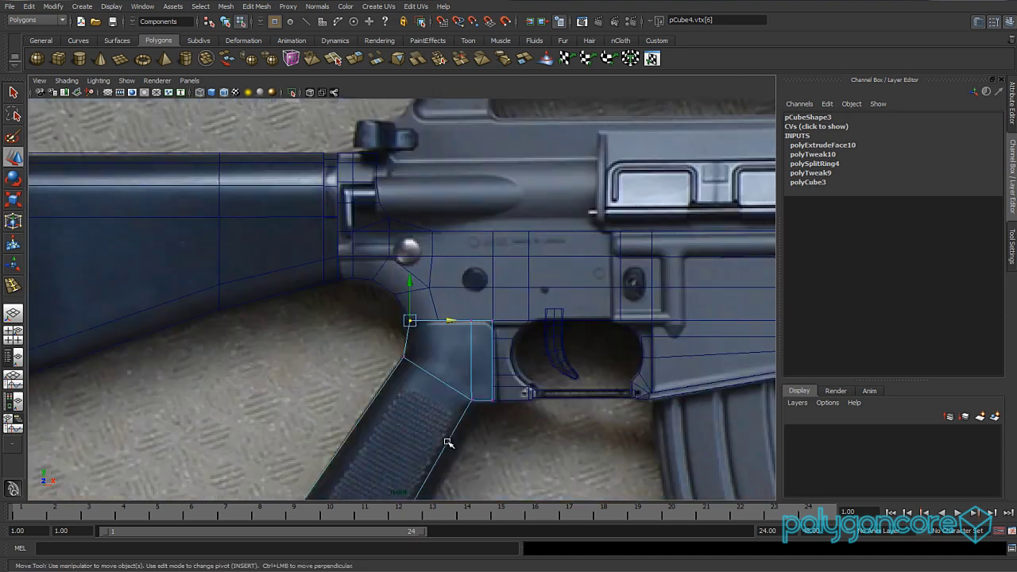
scroll(466, 298, up, 4)
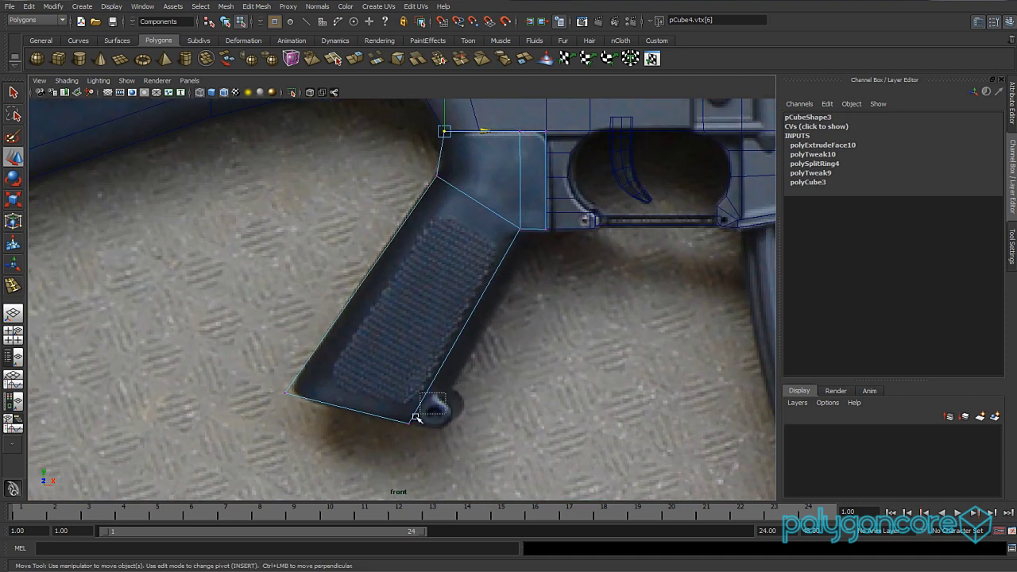
drag(416, 418, 445, 423)
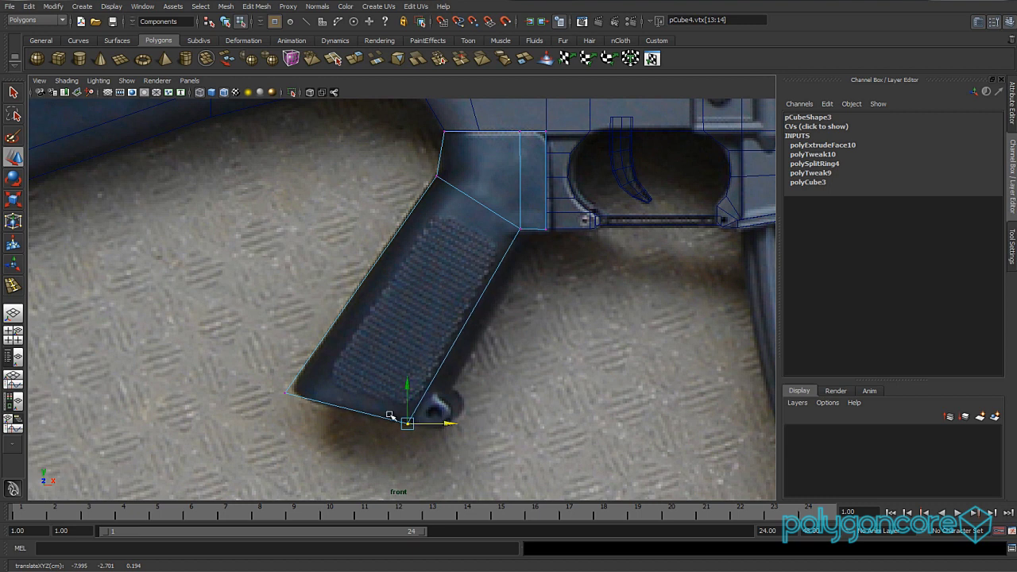
- Bevel the rear corner edges running down the side of the pistol grip
scroll(389, 415, up, 2)
key(space)
mouse_move(367, 342)
mouse_down()
mouse_move(374, 318)
mouse_move(386, 336)
mouse_move(348, 334)
mouse_up()
key(5)
scroll(371, 339, down, 4)
mouse_move(363, 334)
right_down()
mouse_move(364, 314)
mouse_move(373, 332)
right_up()
click(370, 330)
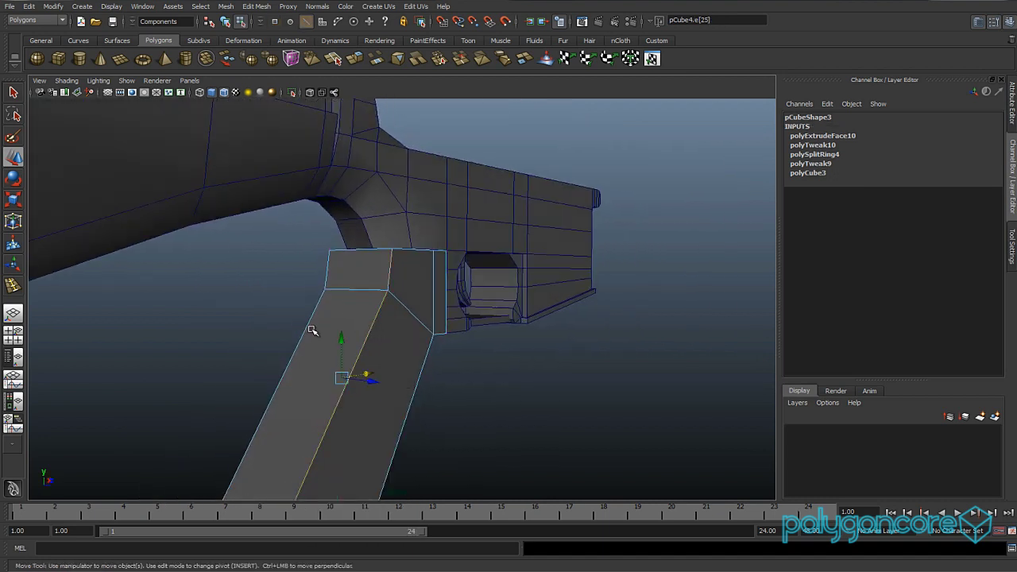
scroll(334, 352, down, 2)
scroll(354, 363, up, 2)
shift+right_drag(360, 343, 389, 341)
- Set the bevel's Offset to 0.56 and check the grip against the reference image in the front view
alt+drag(389, 341, 326, 357)
scroll(343, 341, up, 3)
alt+middle_drag(361, 327, 369, 348)
click(953, 154)
mouse_move(369, 347)
alt+mouse_down()
mouse_move(352, 359)
mouse_move(390, 352)
mouse_move(366, 352)
alt+mouse_up()
middle_drag(365, 352, 352, 352)
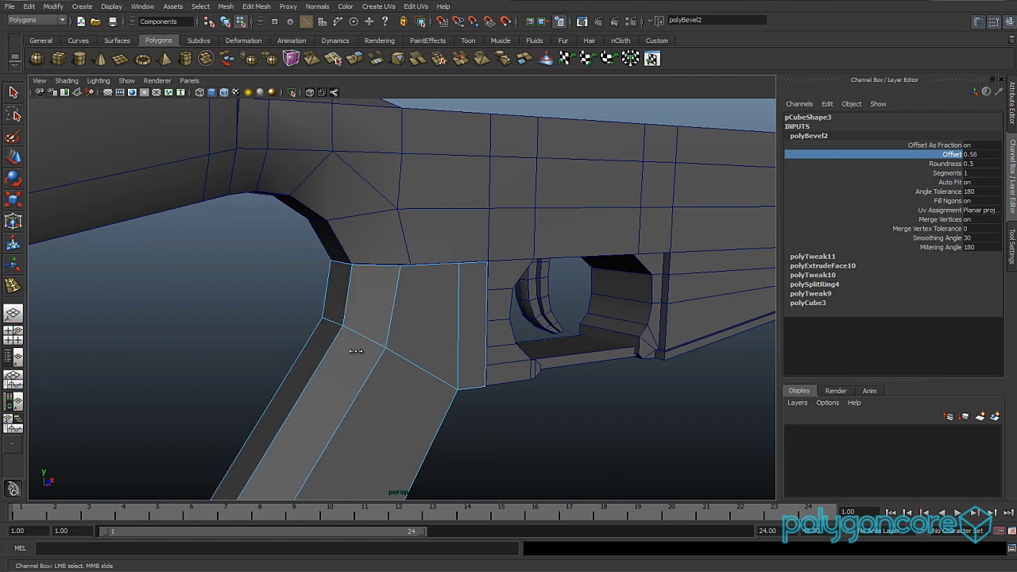
key(space)
drag(352, 380, 352, 376)
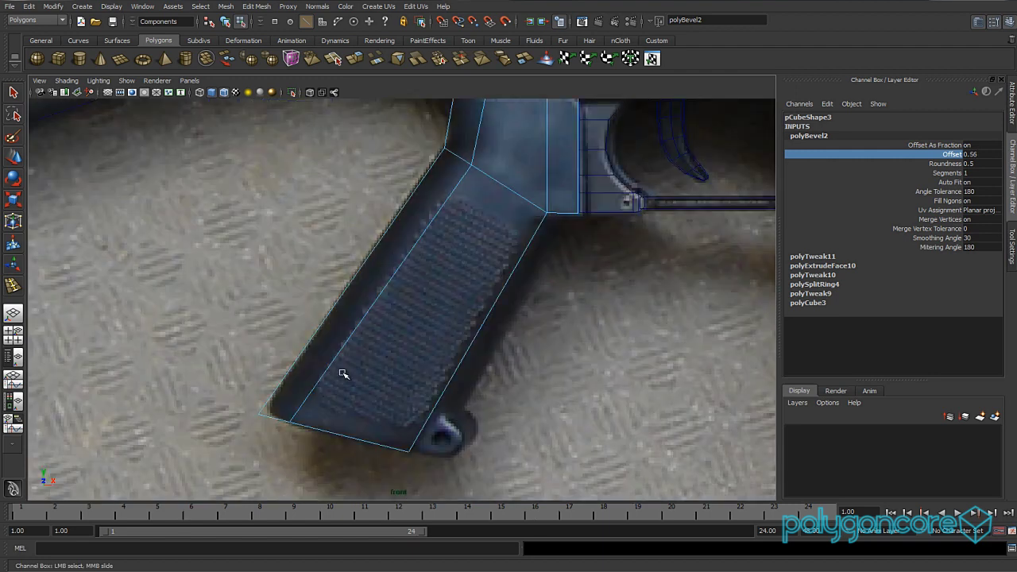
alt+middle_drag(401, 295, 362, 451)
scroll(413, 377, up, 4)
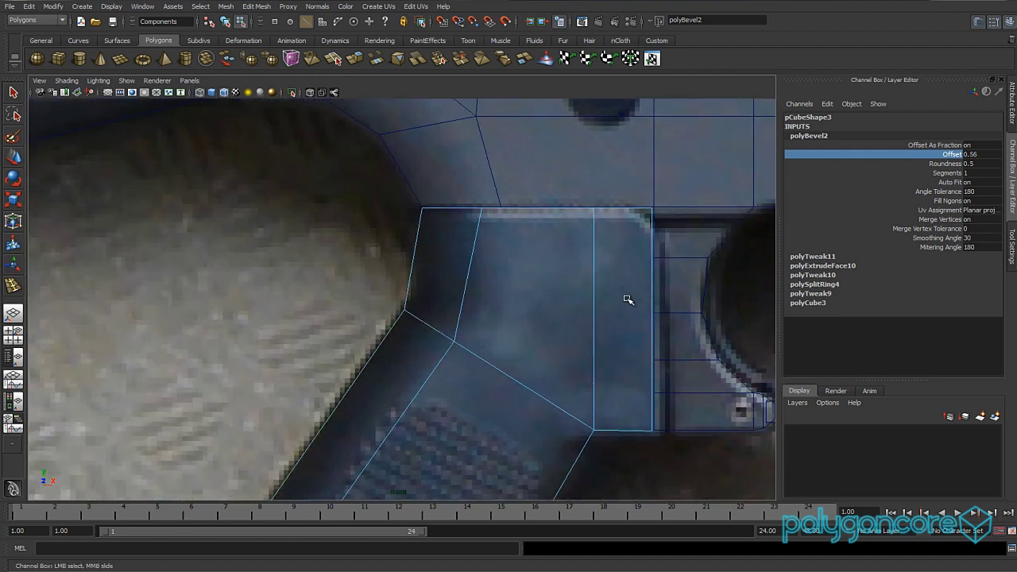
middle_drag(521, 329, 520, 328)
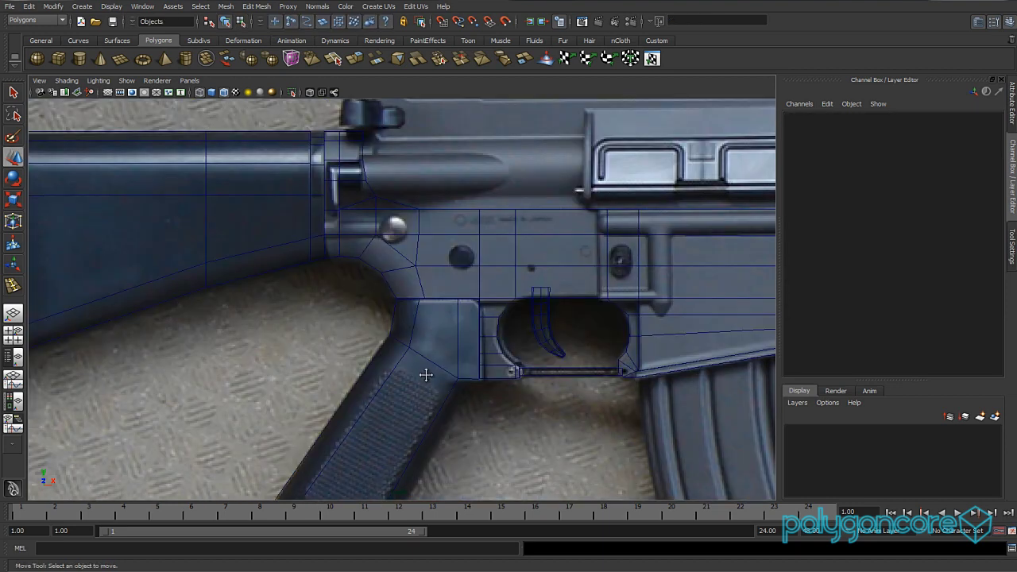
- Select the pistol grip and display it shaded in the perspective view
alt+middle_drag(426, 374, 432, 301)
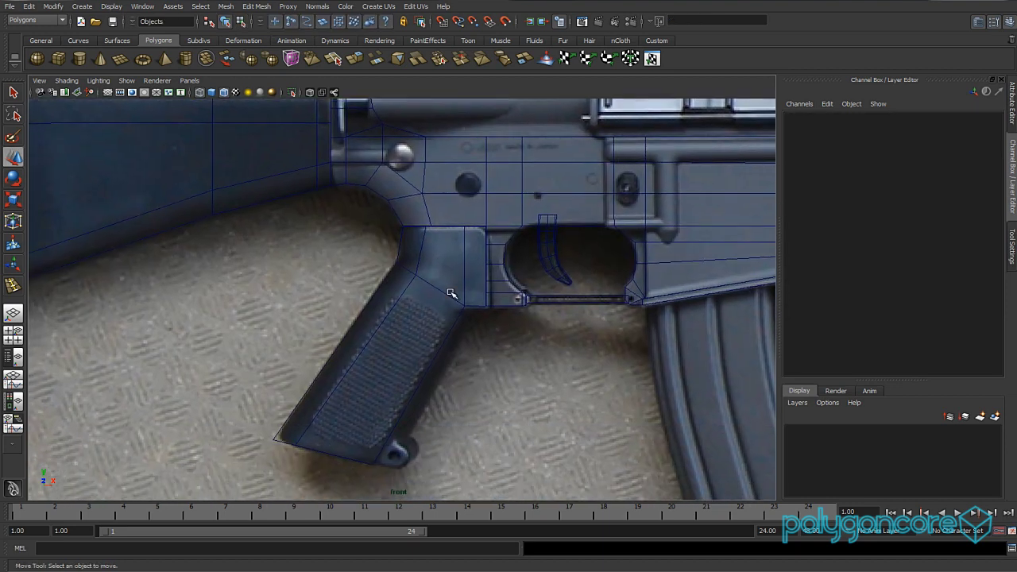
click(450, 298)
alt+middle_drag(440, 362, 437, 309)
scroll(437, 312, up, 4)
key(space)
mouse_move(372, 349)
mouse_down()
mouse_move(368, 320)
mouse_move(379, 352)
mouse_move(391, 349)
mouse_up()
key(5)
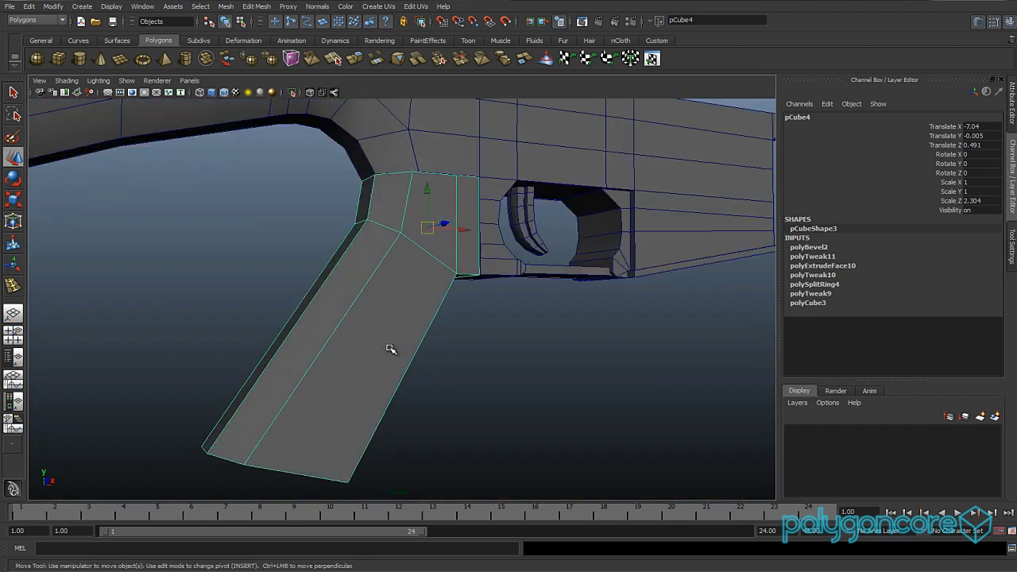
- Select the edges around the rear of the grip's bottom face
alt+drag(337, 390, 366, 439)
key(4)
key(g)
key(w)
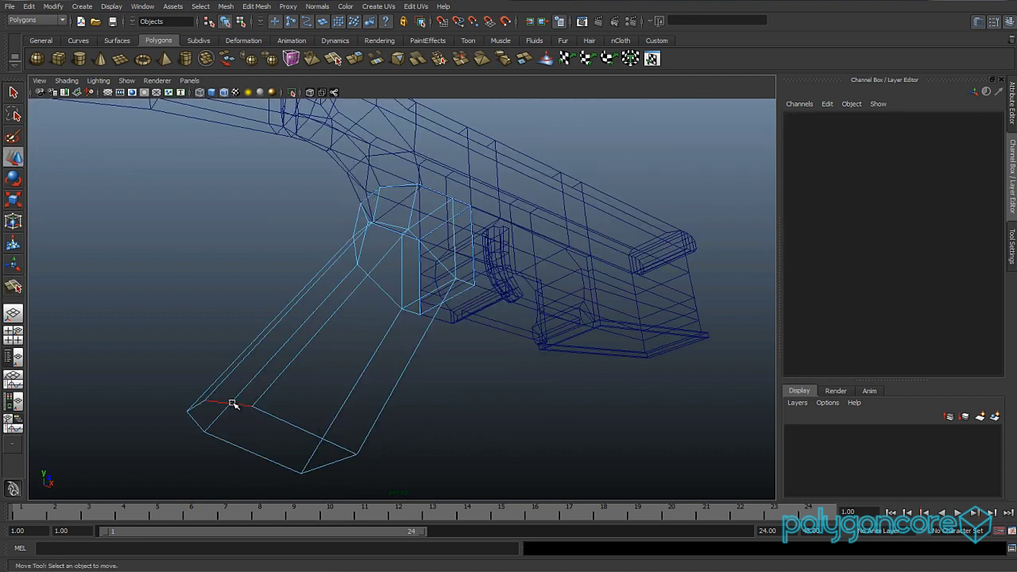
click(232, 404)
alt+drag(232, 404, 313, 429)
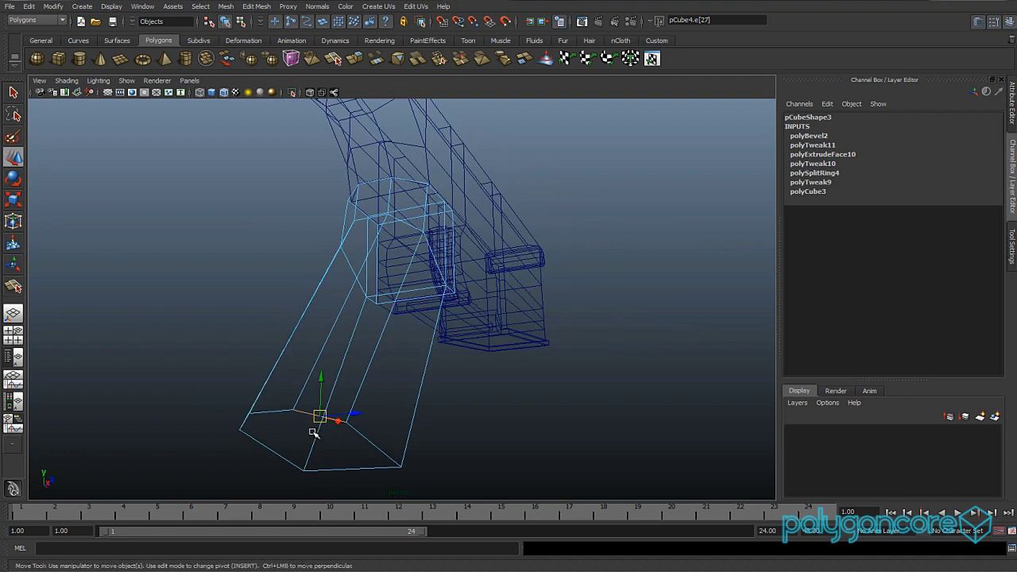
key(5)
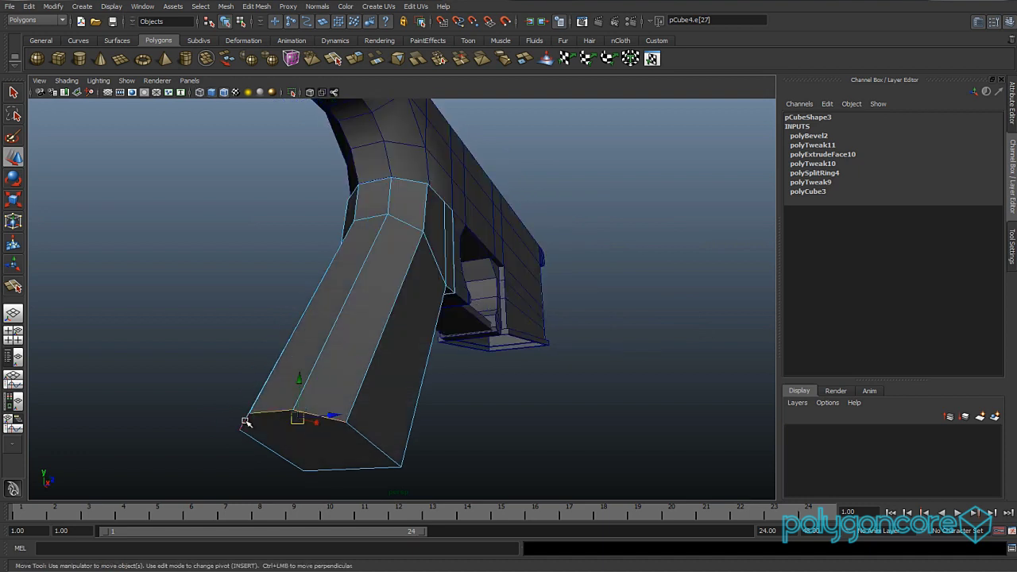
- Add the long side edges of the grip's bottom face to the selection and bevel them together with the rear edges
alt+drag(331, 445, 273, 450)
shift+right_drag(265, 430, 316, 430)
key(ctrl+z)
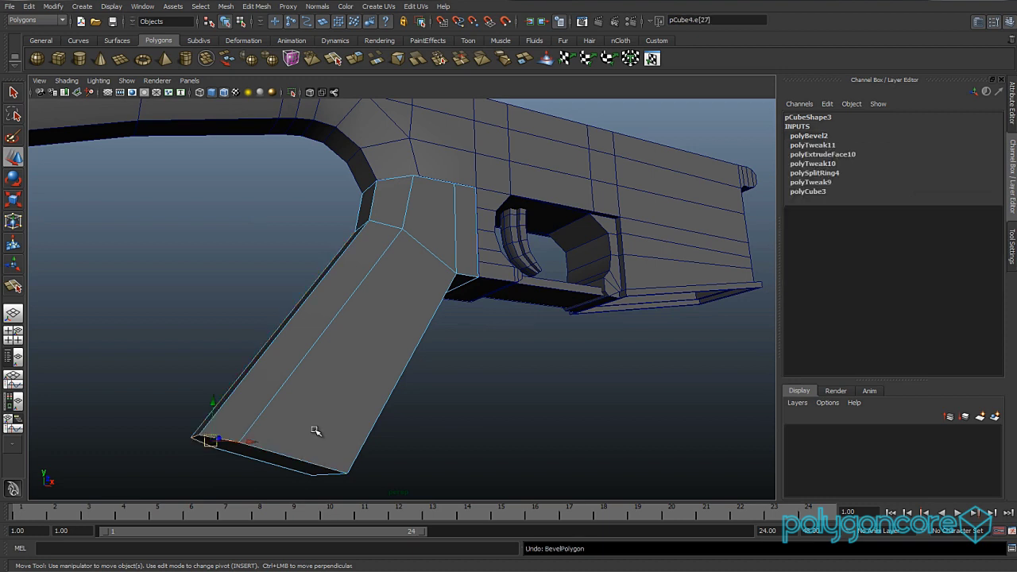
shift+click(288, 458)
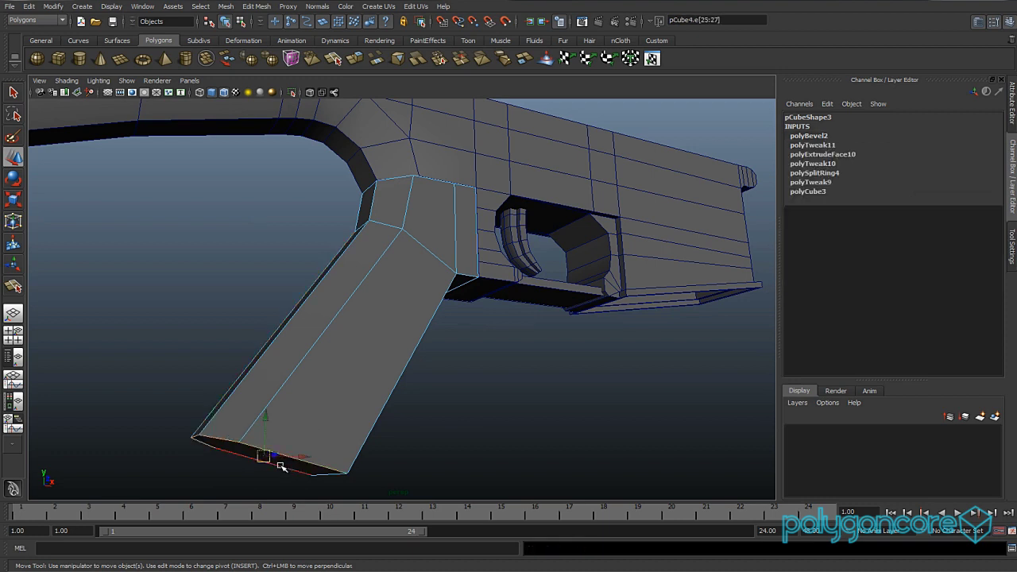
shift+right_drag(300, 431, 352, 426)
alt+drag(352, 426, 297, 461)
- Set the bottom bevel's Offset to 0.3, comparing it with the reference image in the front view
key(space)
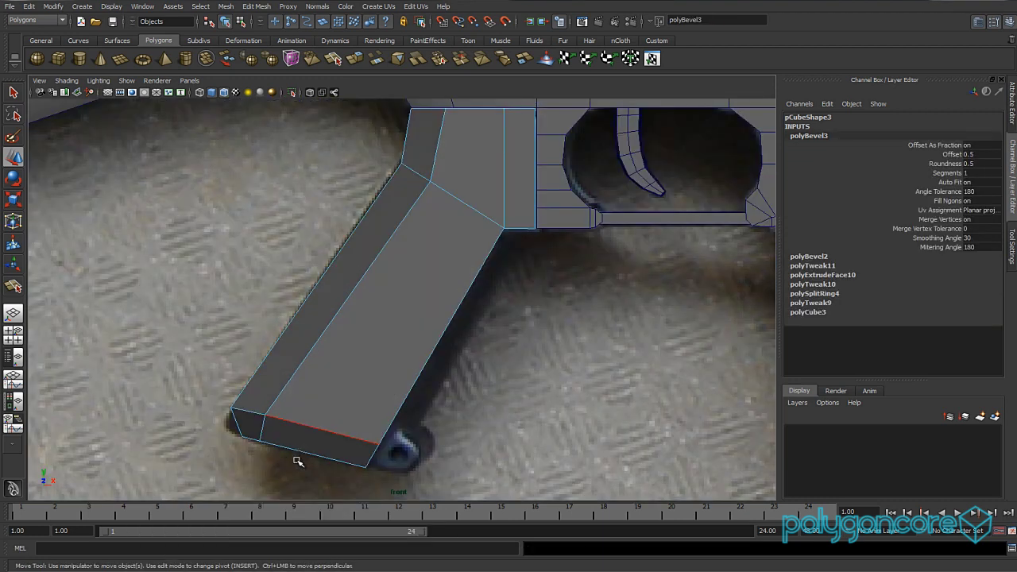
click(954, 154)
middle_drag(482, 333, 444, 334)
key(alt+a)
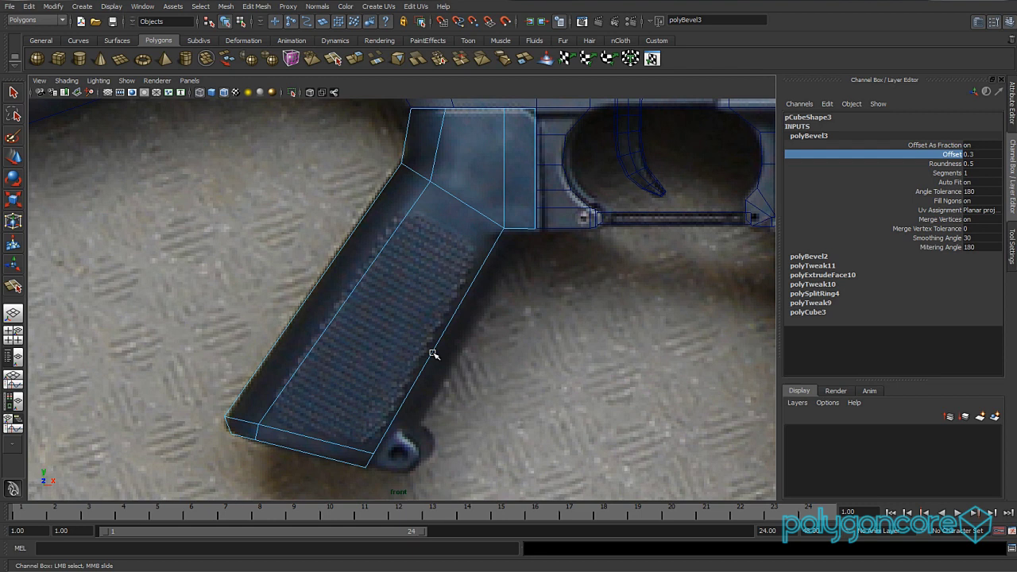
- Split the grip's front face with a horizontal edge joining the two bevel corners near its bottom
key(space)
drag(434, 355, 430, 322)
alt+drag(426, 347, 373, 295)
key(5)
click(256, 5)
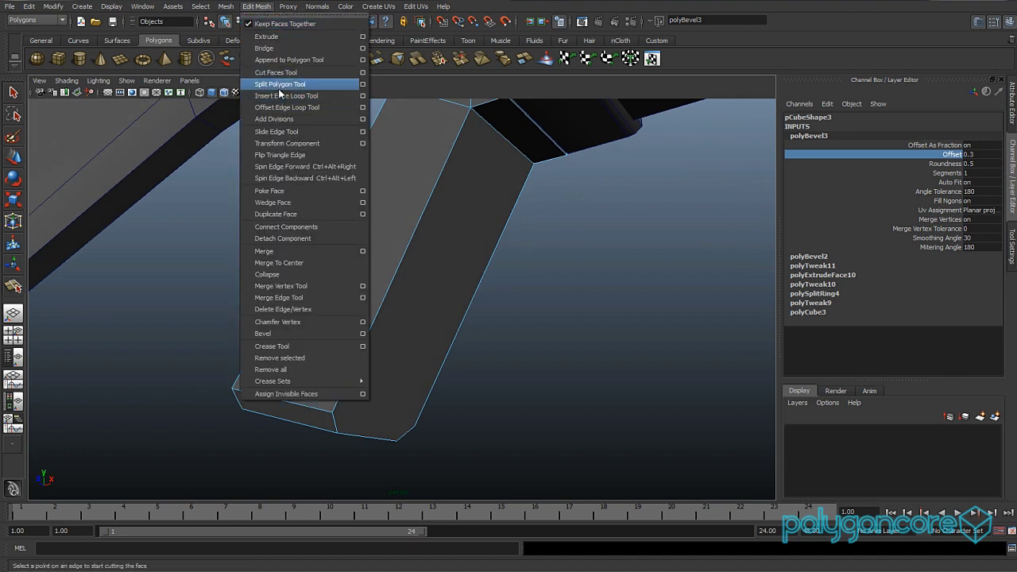
click(283, 83)
click(343, 416)
alt+drag(345, 415, 291, 437)
click(511, 415)
alt+drag(514, 415, 433, 416)
key(Return)
key(w)
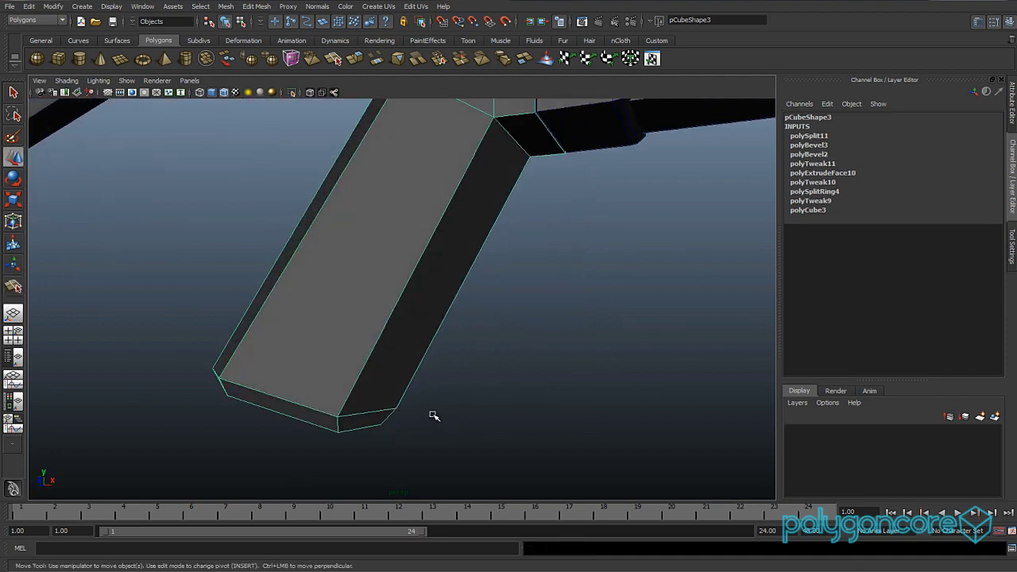
- Insert an edge loop around the grip just above the bottom bevel, level with the top of the reference's lanyard loop
click(257, 6)
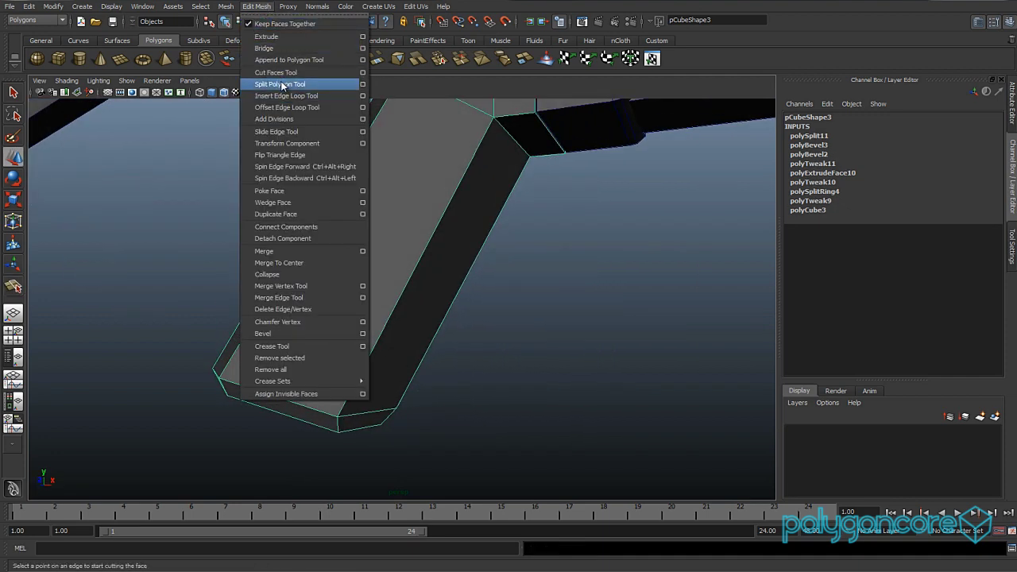
click(286, 96)
key(space)
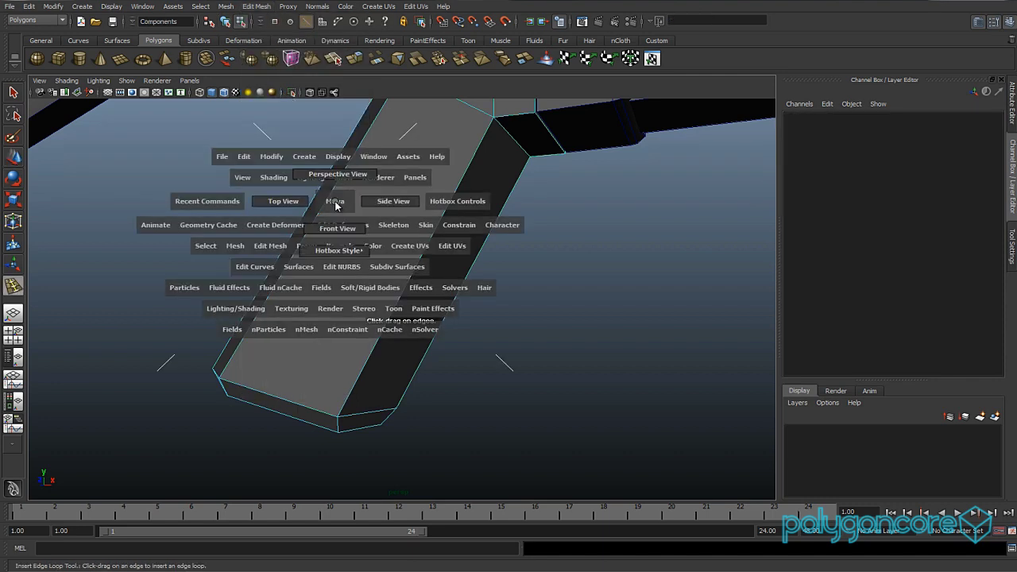
drag(334, 205, 334, 226)
key(alt+a)
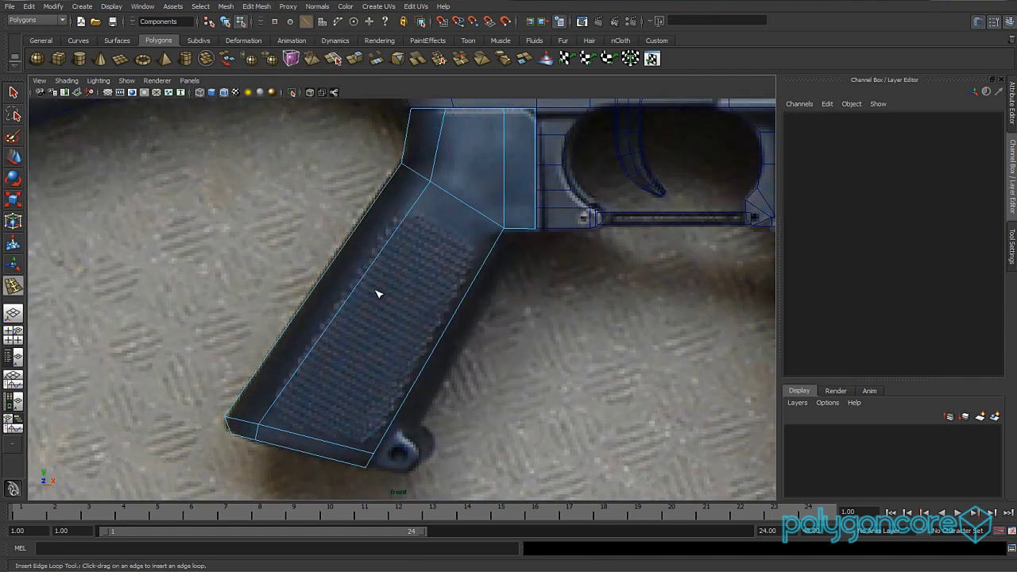
click(396, 429)
drag(390, 427, 359, 352)
key(space)
key(w)
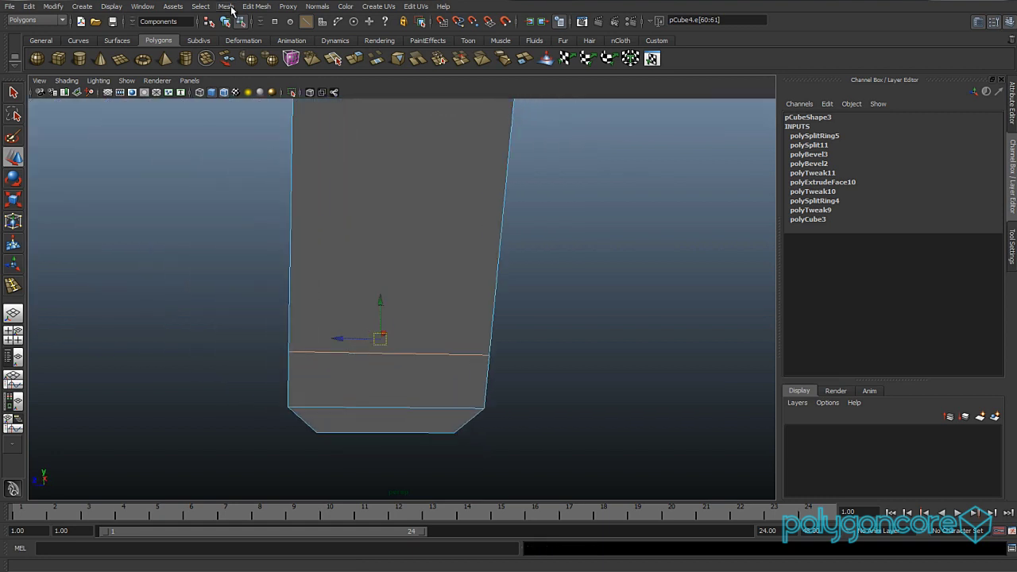
- Split the lower strip of the grip's front face with two vertical edges to isolate a middle face
click(262, 6)
click(279, 89)
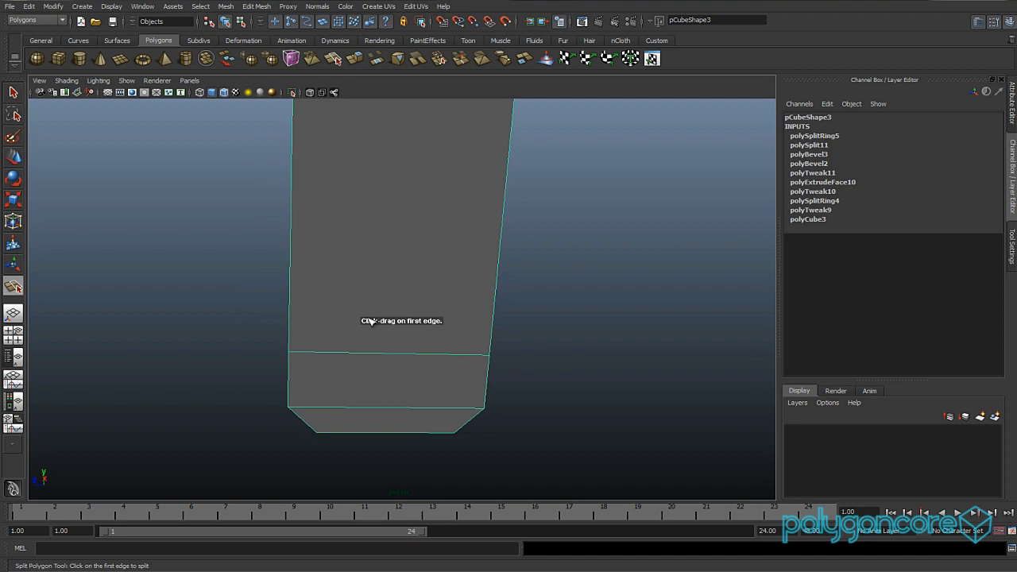
click(349, 354)
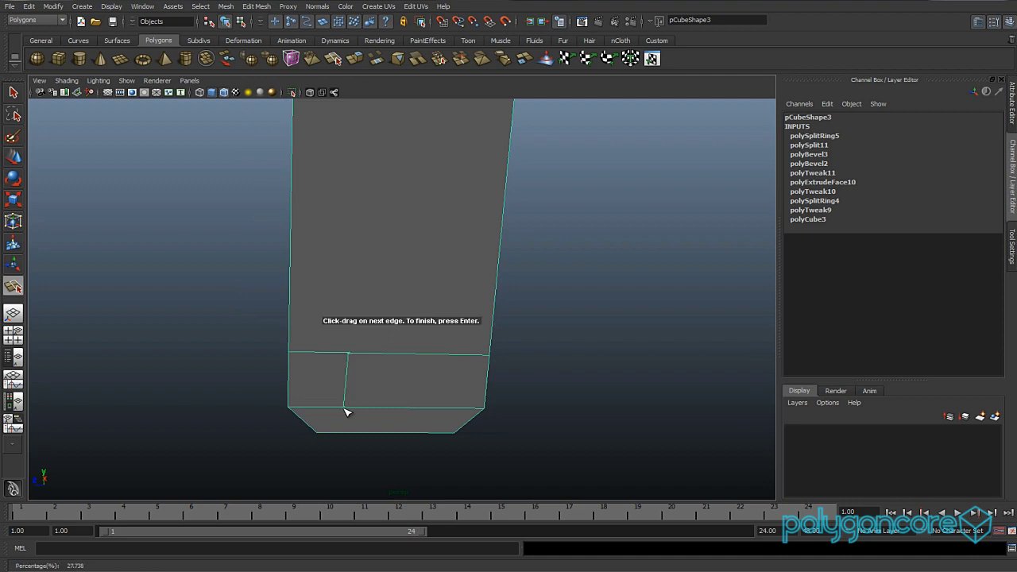
drag(345, 412, 348, 412)
key(Return)
drag(432, 410, 428, 409)
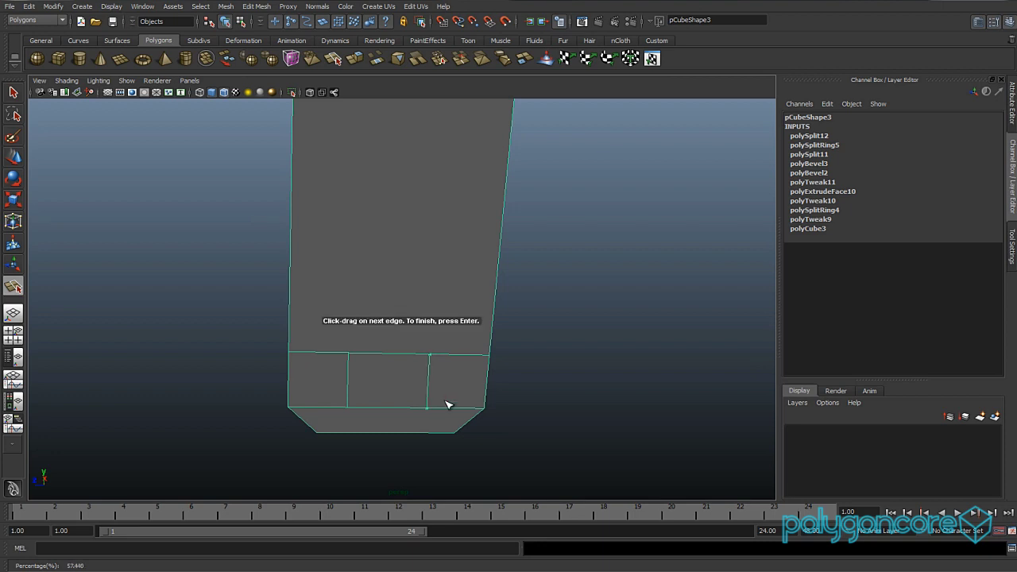
key(Return)
key(w)
- Extrude the isolated middle face and pull it forward to form the lanyard lug
right_drag(389, 379, 393, 405)
click(370, 388)
mouse_move(370, 389)
alt+mouse_down()
mouse_move(397, 408)
mouse_move(363, 395)
alt+mouse_up()
shift+right_drag(355, 395, 356, 415)
alt+drag(357, 415, 407, 411)
drag(398, 377, 488, 403)
- Check the extruded lug's length and shape against the reference image in the front view
key(space)
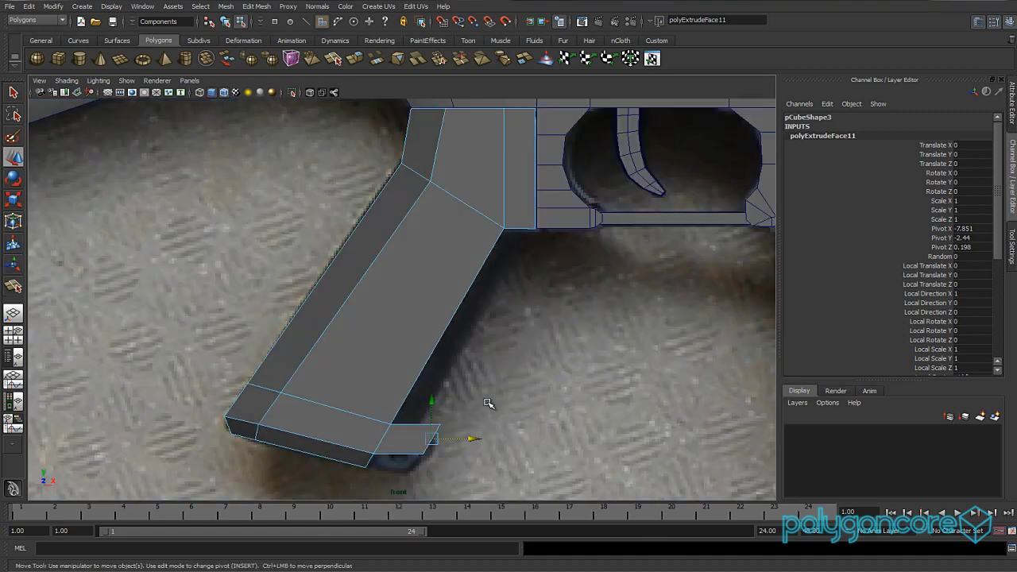
key(alt+x)
scroll(488, 403, down, 3)
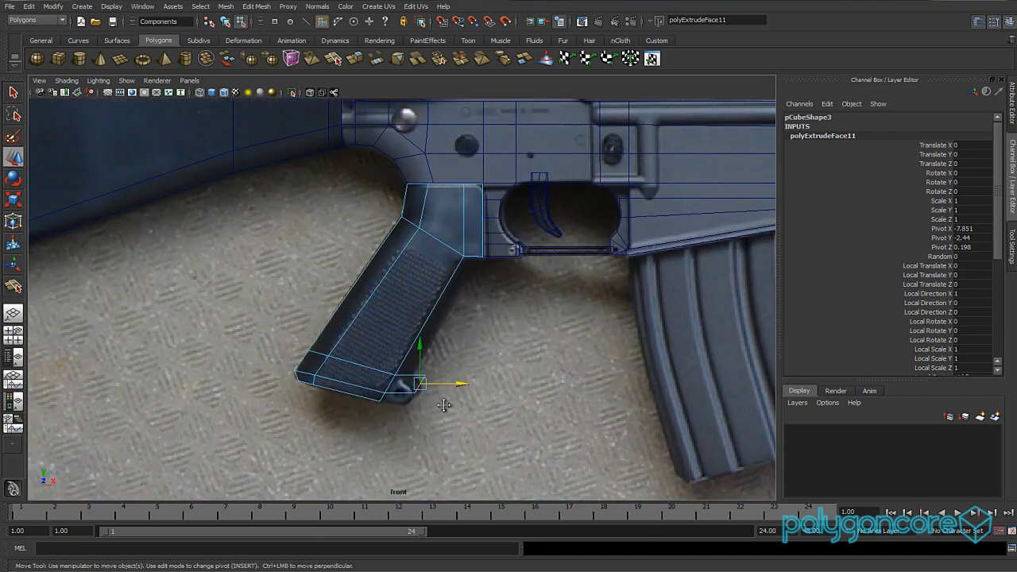
scroll(447, 315, up, 10)
mouse_move(484, 284)
mouse_down()
mouse_move(461, 327)
mouse_move(477, 313)
mouse_move(484, 258)
mouse_move(405, 287)
mouse_move(416, 331)
mouse_move(398, 343)
mouse_move(413, 352)
mouse_up()
scroll(489, 296, up, 1)
key(space)
key(5)
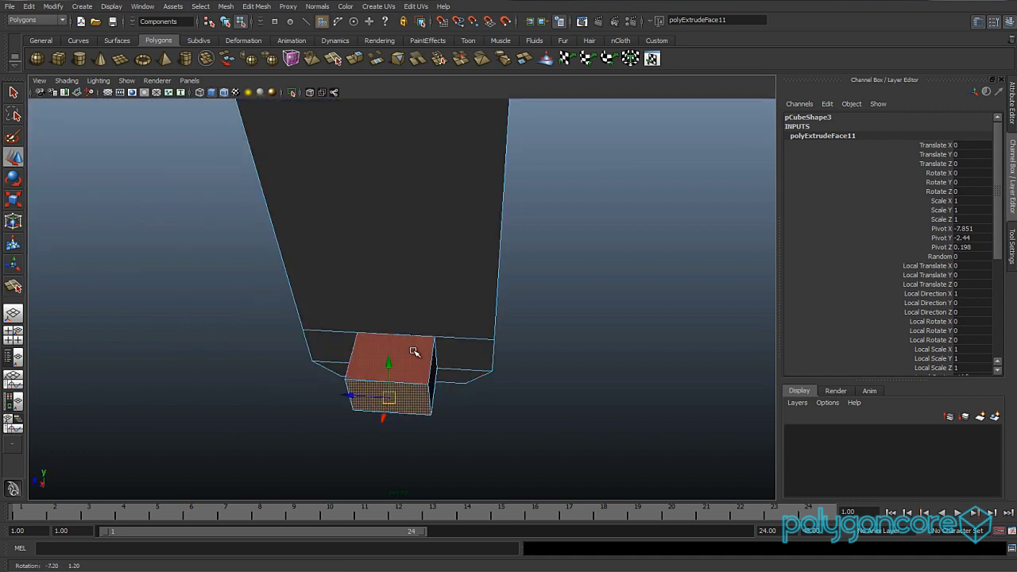
- Scale the lug's front end face along its width
click(381, 391)
alt+drag(381, 392, 342, 373)
key(r)
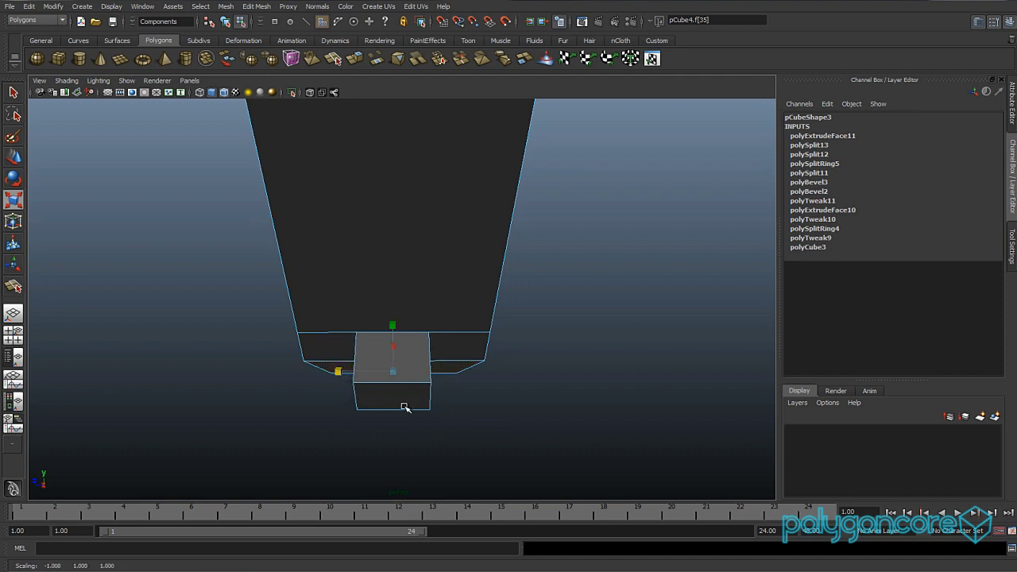
alt+drag(404, 406, 350, 402)
- Bevel the lug's upper and lower front edges with an Offset of 0.55
right_drag(355, 379, 354, 352)
click(376, 408)
shift+right_drag(401, 395, 451, 390)
alt+drag(445, 389, 412, 372)
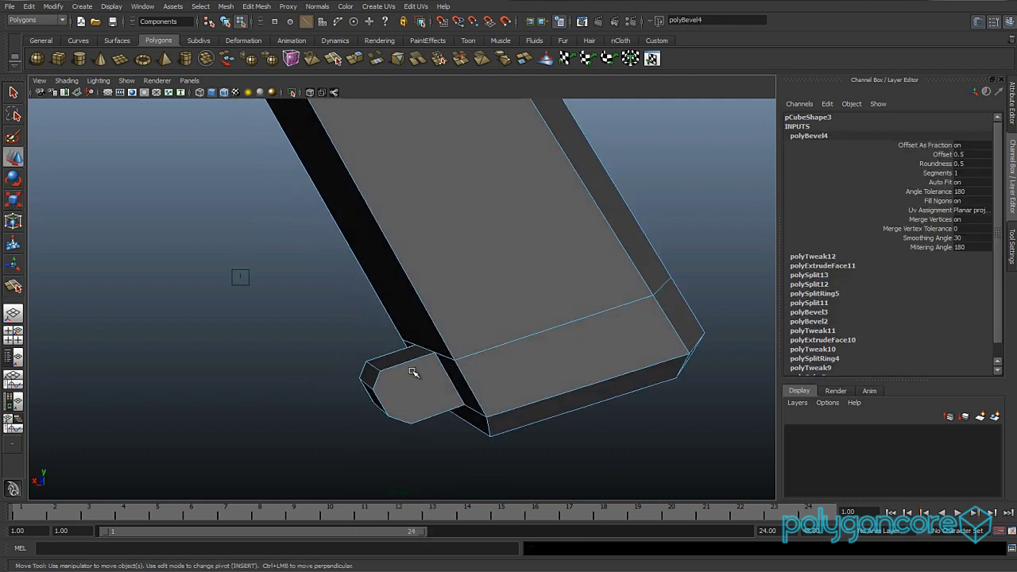
click(943, 154)
middle_drag(613, 321, 479, 364)
alt+drag(418, 389, 516, 397)
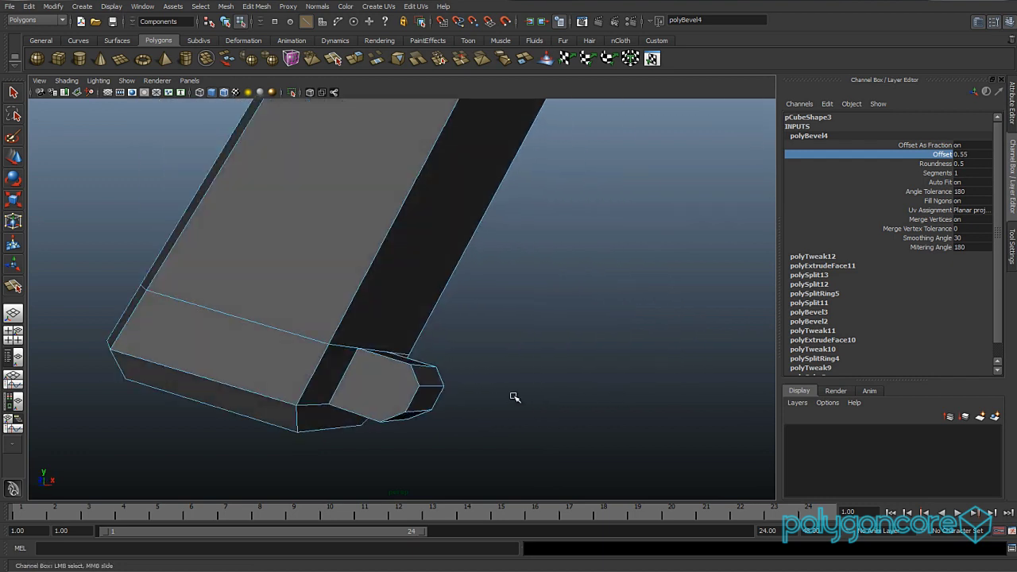
- Split one side face of the lug with an edge between its upper and lower bevel corners
scroll(516, 398, up, 2)
click(257, 6)
click(284, 85)
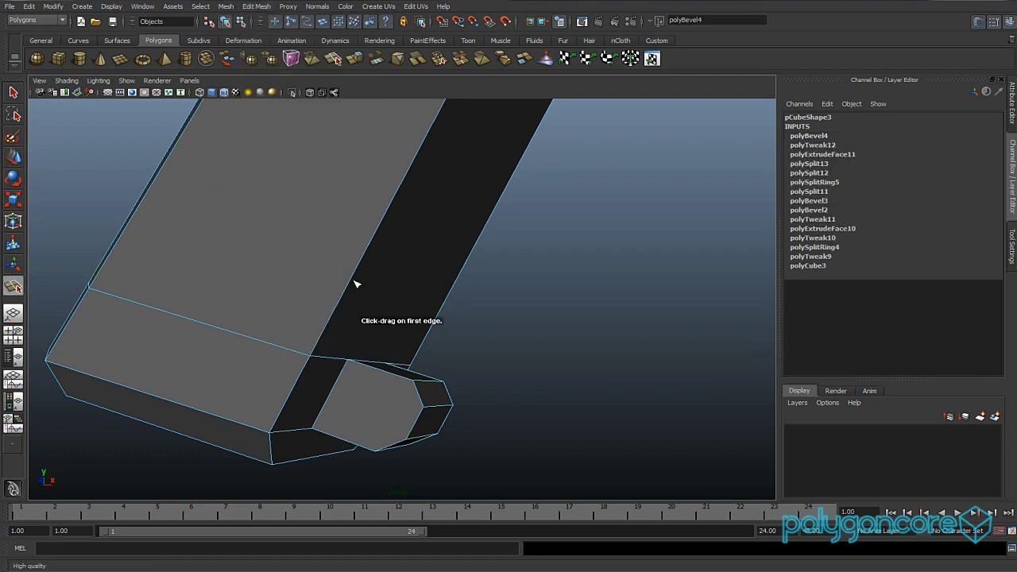
click(411, 387)
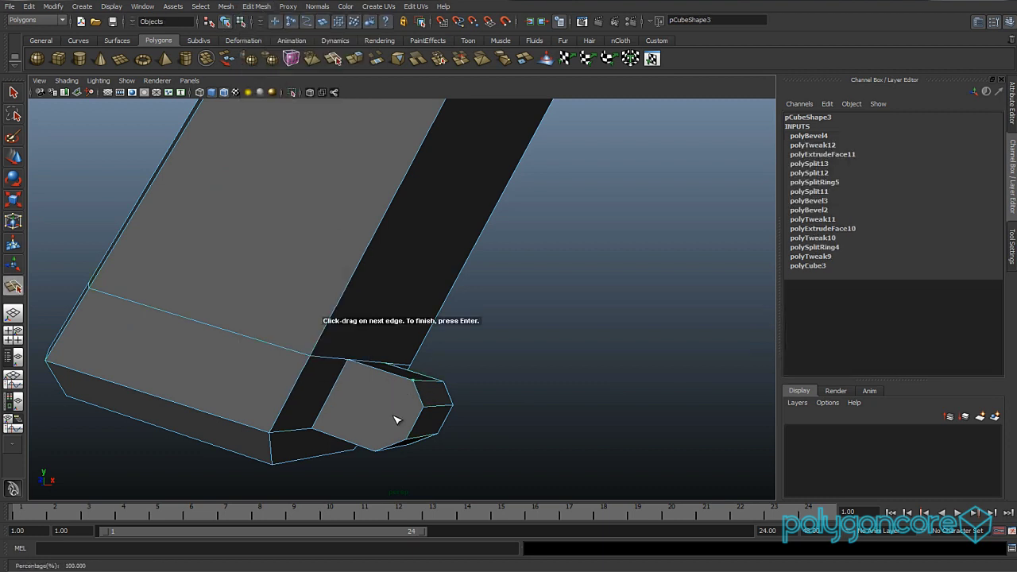
mouse_move(380, 461)
mouse_down()
mouse_move(381, 452)
mouse_move(375, 464)
mouse_up()
key(Return)
- Split the lug's opposite side face between its upper and lower bevel corners and inspect the resulting topology
alt+drag(413, 420, 411, 390)
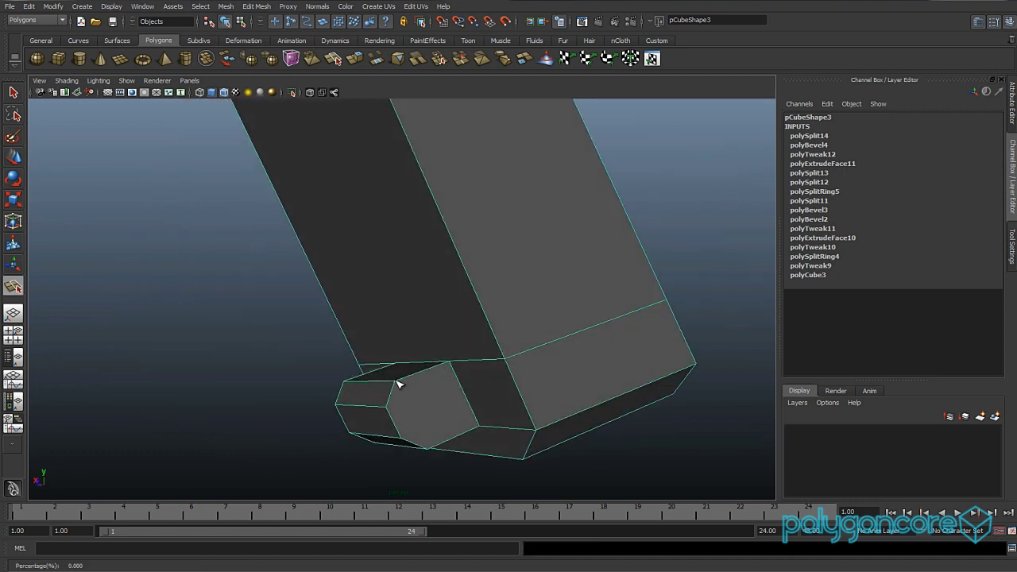
click(420, 379)
click(438, 452)
key(Return)
alt+drag(420, 416, 415, 420)
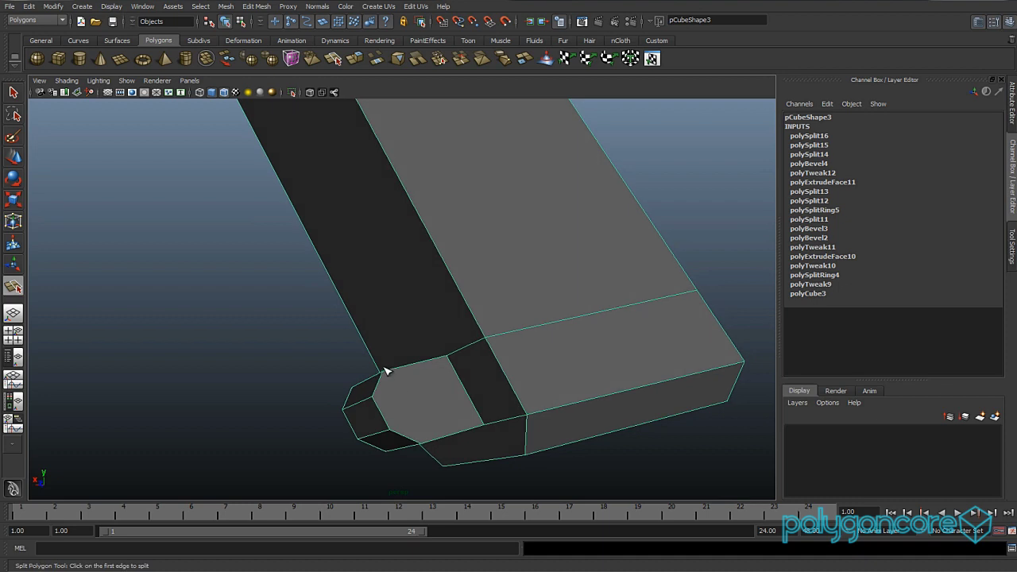
click(384, 372)
click(422, 452)
key(Return)
alt+drag(402, 427, 509, 435)
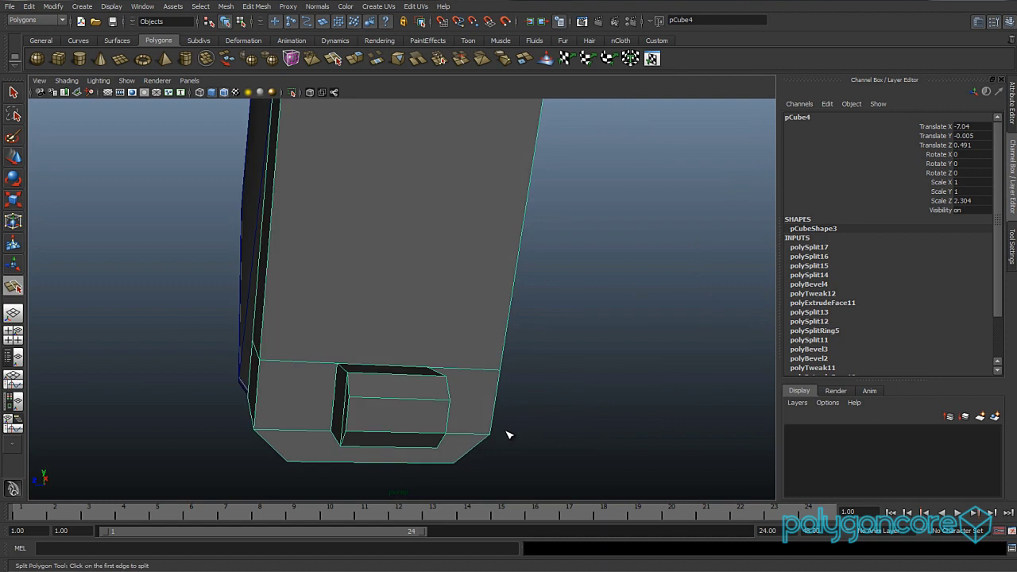
mouse_move(377, 389)
alt+mouse_down()
mouse_move(381, 374)
mouse_move(359, 377)
mouse_move(379, 380)
alt+mouse_up()
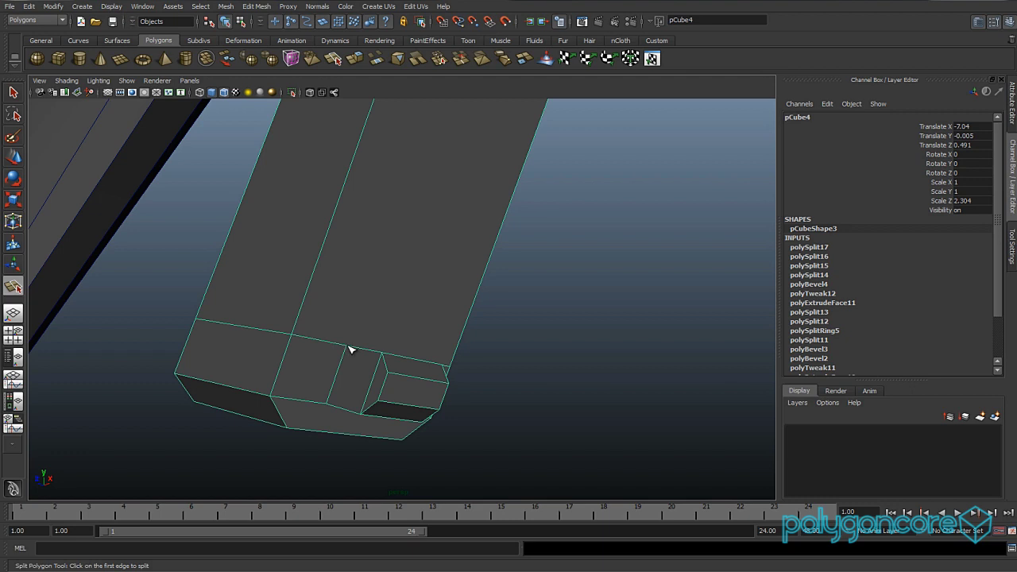
key(w)
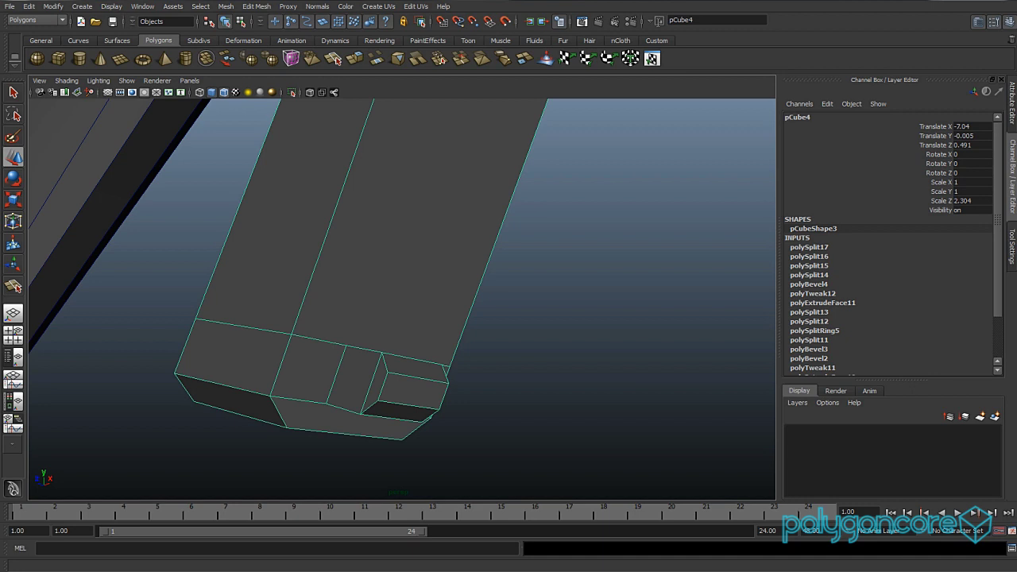
- Bevel the grip's two long front edges, including their continuation at the neck and base, with an Offset of 0.98
alt+drag(485, 267, 395, 304)
right_drag(373, 289, 374, 262)
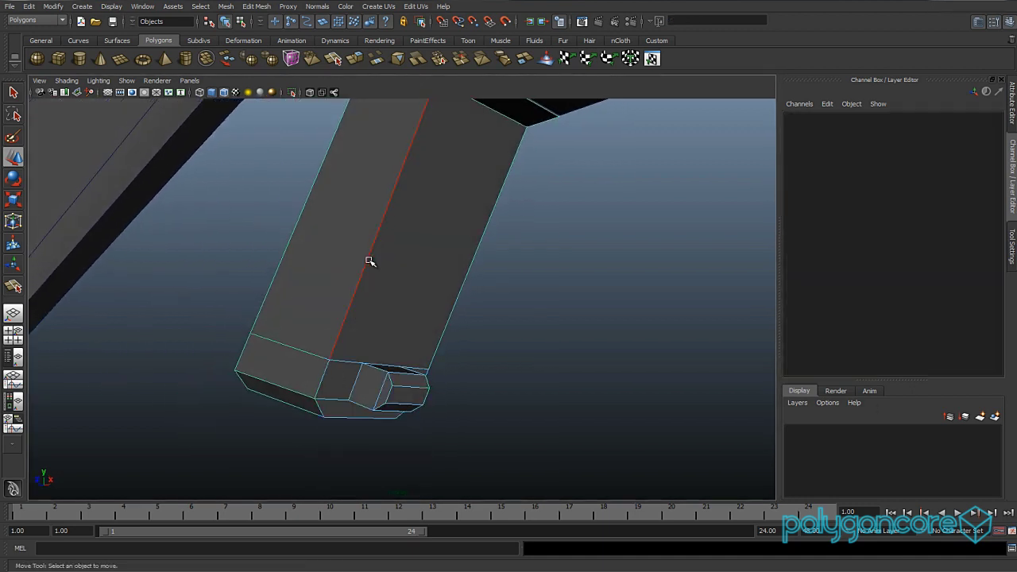
click(371, 261)
alt+middle_drag(406, 251, 406, 328)
alt+drag(405, 328, 431, 329)
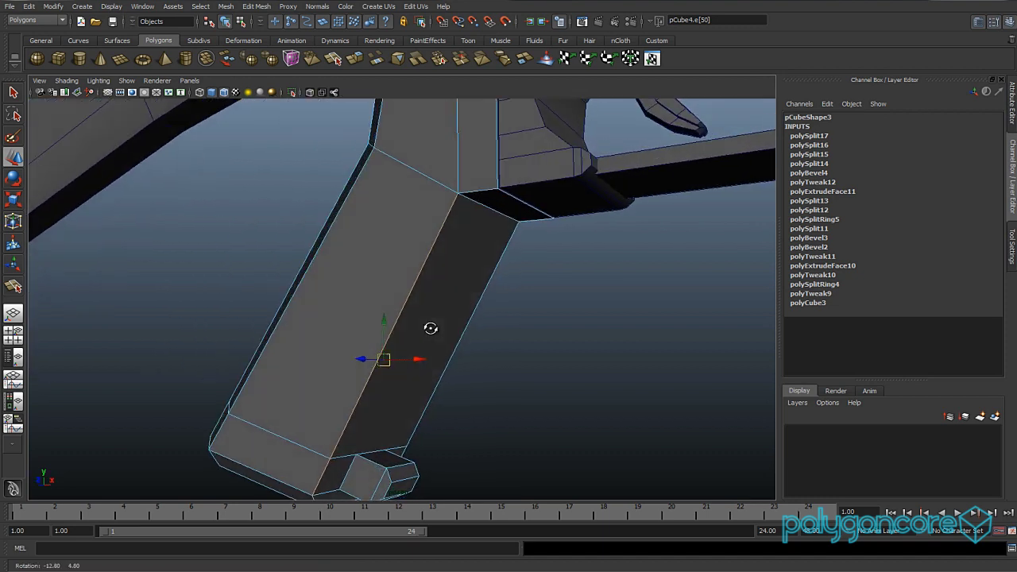
shift+click(510, 244)
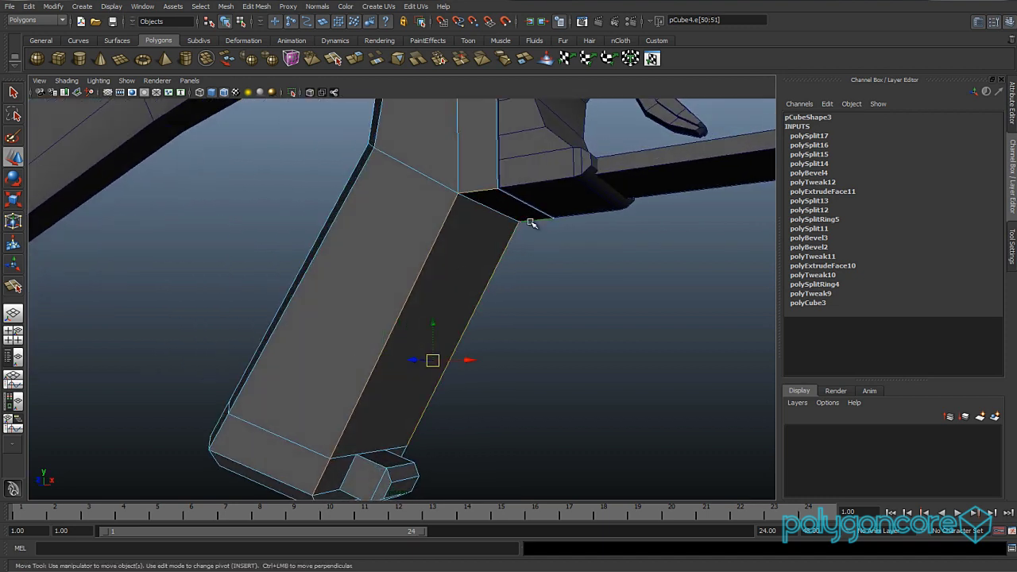
alt+drag(449, 332, 403, 364)
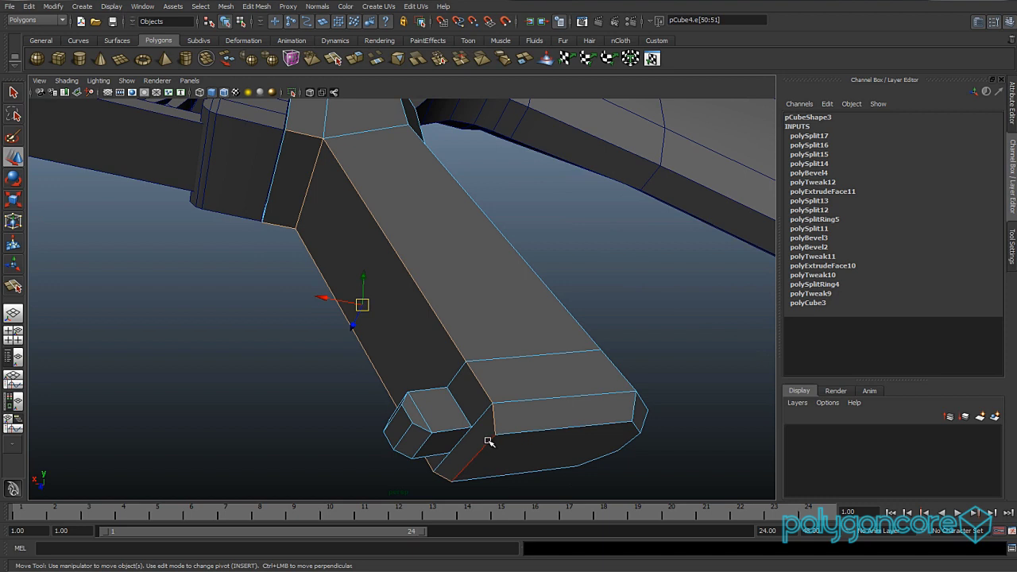
alt+drag(489, 442, 472, 406)
shift+right_drag(472, 406, 515, 404)
mouse_move(497, 399)
alt+mouse_down()
mouse_move(480, 409)
mouse_move(488, 417)
alt+mouse_up()
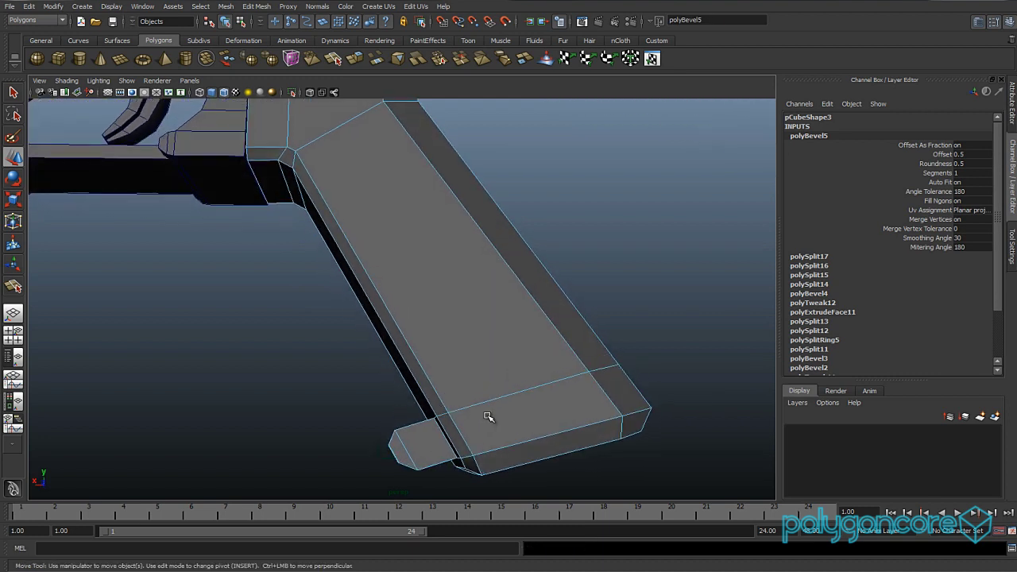
click(943, 154)
middle_drag(494, 330, 525, 327)
alt+drag(525, 328, 514, 306)
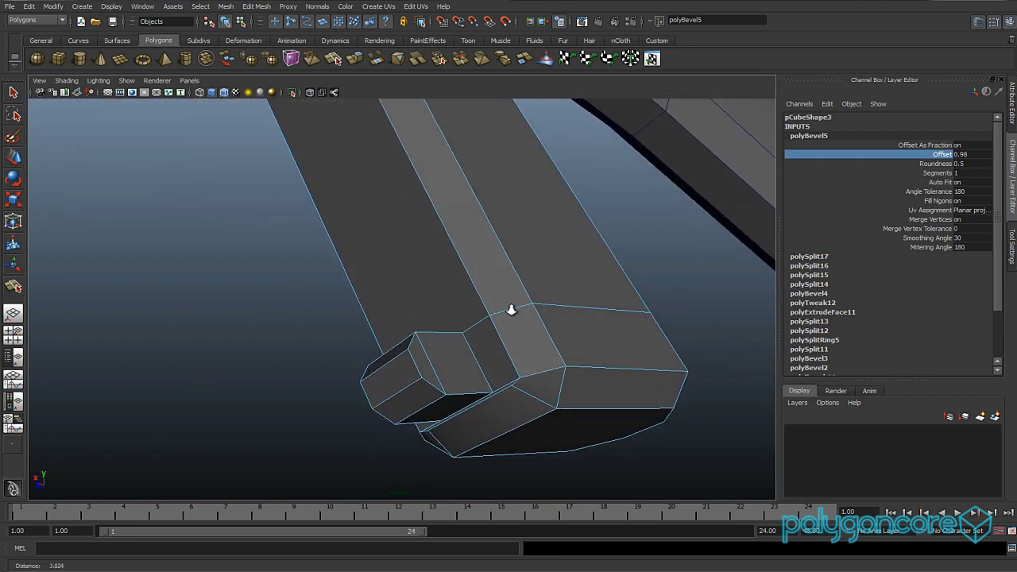
- Merge the stray bevel vertices at the grip's base beside the lug into their neighbouring corners with the Merge Vertex Tool
click(256, 6)
click(305, 286)
alt+middle_drag(469, 397, 442, 347)
alt+right_drag(441, 346, 521, 344)
drag(569, 335, 569, 335)
alt+drag(569, 334, 524, 374)
drag(403, 418, 509, 457)
mouse_move(445, 340)
alt+mouse_down()
mouse_move(431, 342)
mouse_move(451, 343)
alt+mouse_up()
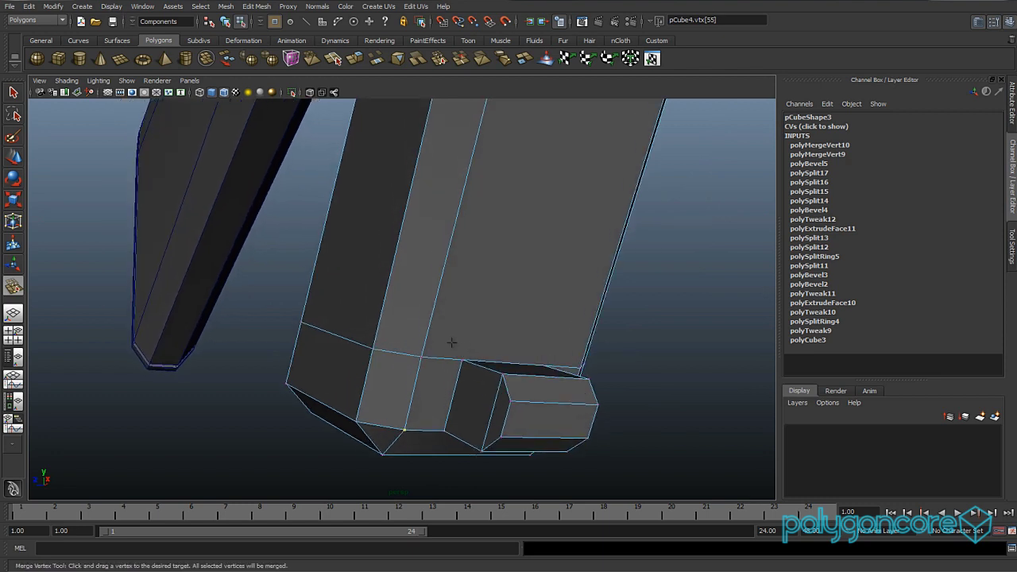
- Split the front bevel strip above the lug with a diagonal edge between its inner and outer corner vertices
click(257, 6)
click(290, 82)
alt+drag(398, 289, 421, 326)
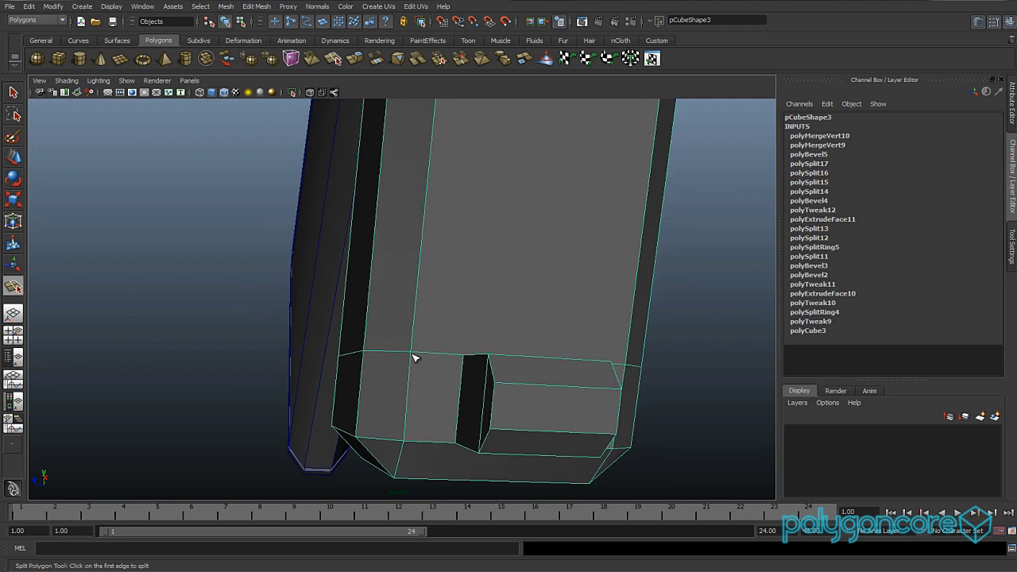
click(367, 353)
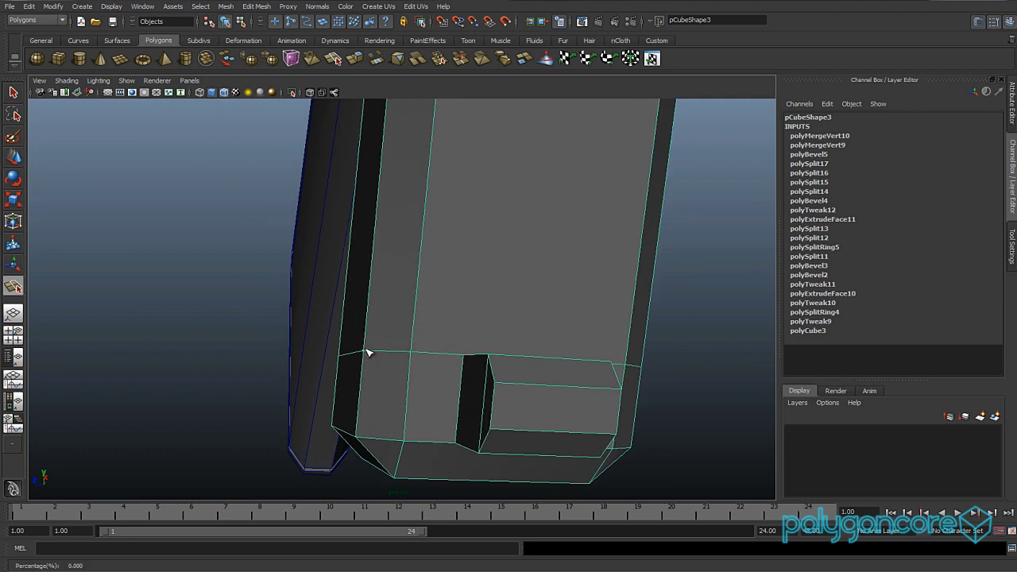
alt+drag(415, 334, 624, 332)
click(618, 307)
click(648, 320)
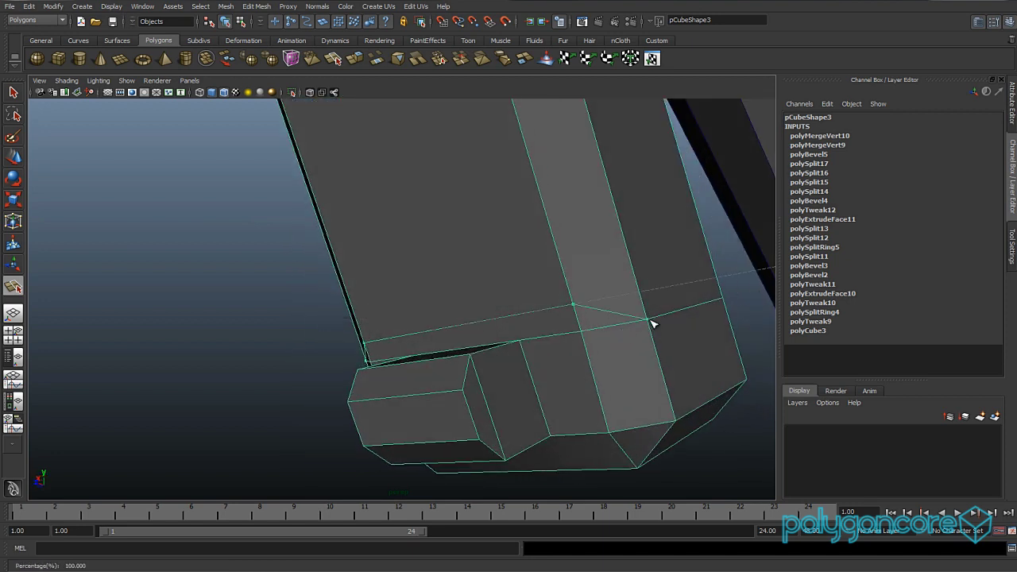
key(Return)
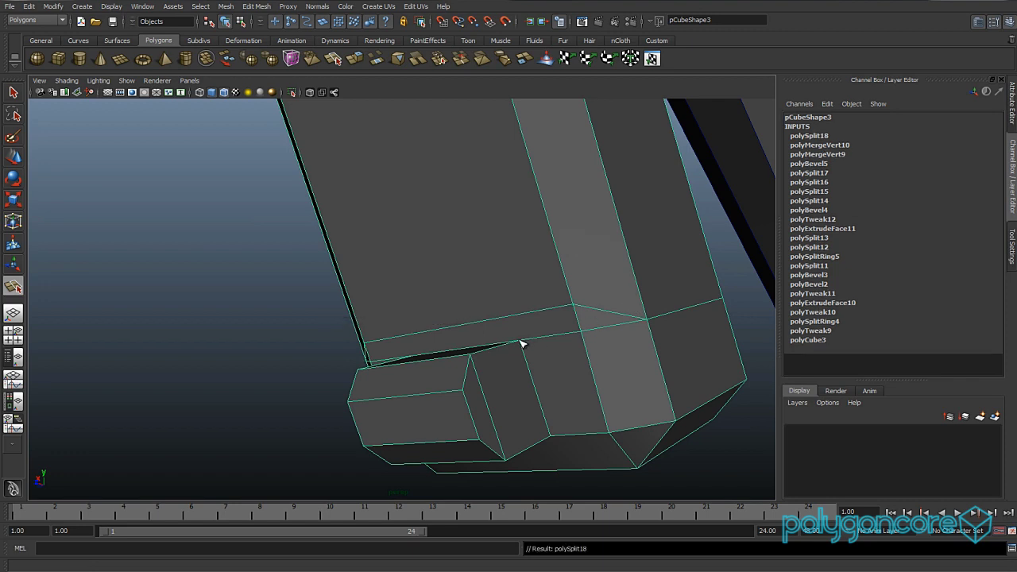
- Connect the lug's upper corners to the grip's front bevel vertices with a split edge on each side
alt+drag(521, 343, 546, 357)
click(572, 350)
click(607, 333)
key(Return)
alt+drag(581, 294, 449, 350)
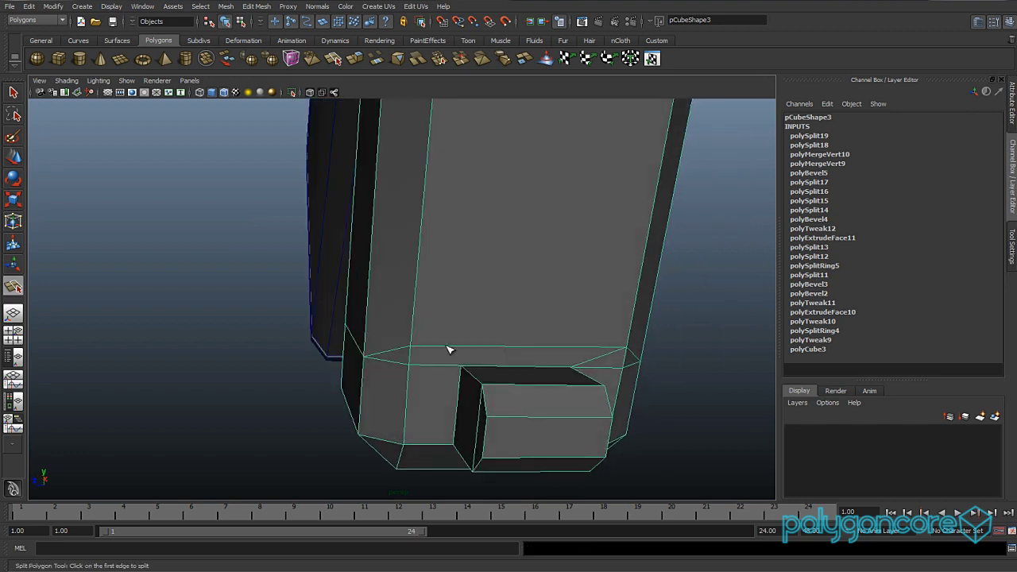
click(413, 348)
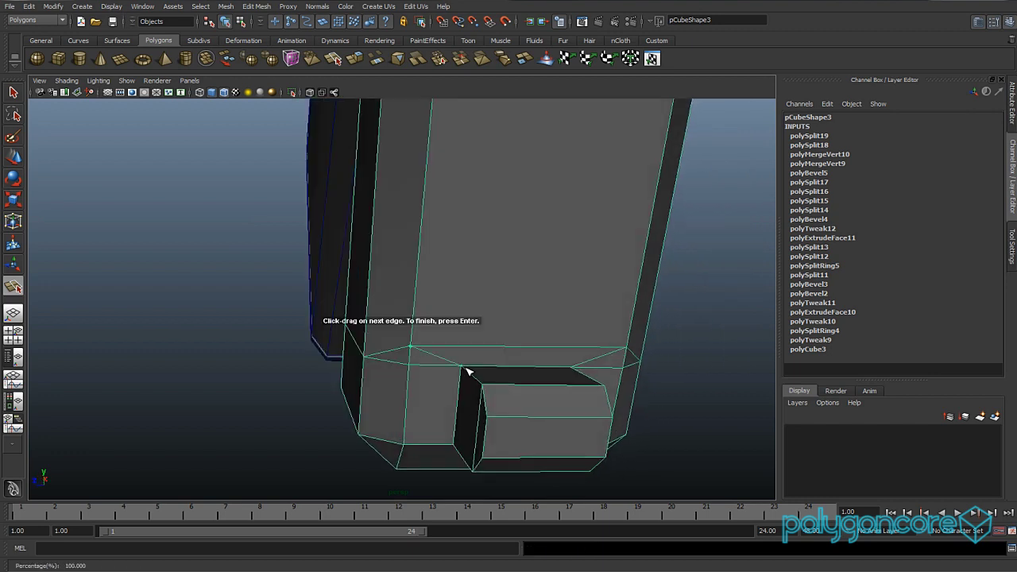
key(Return)
- Split the sloped face under the lug with edges from the lug's lower corners to the grip's bottom corners
alt+drag(503, 316, 472, 364)
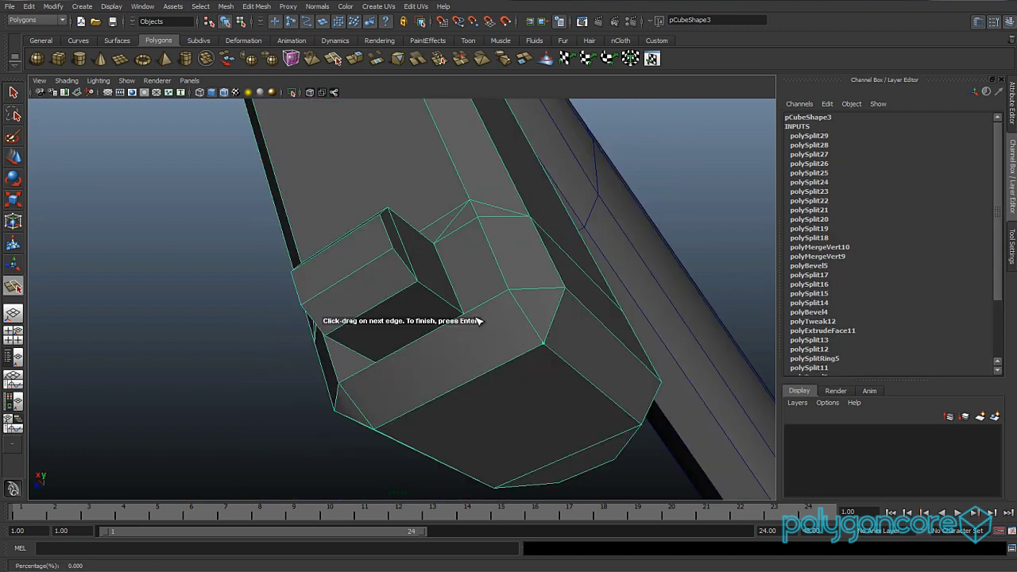
click(466, 316)
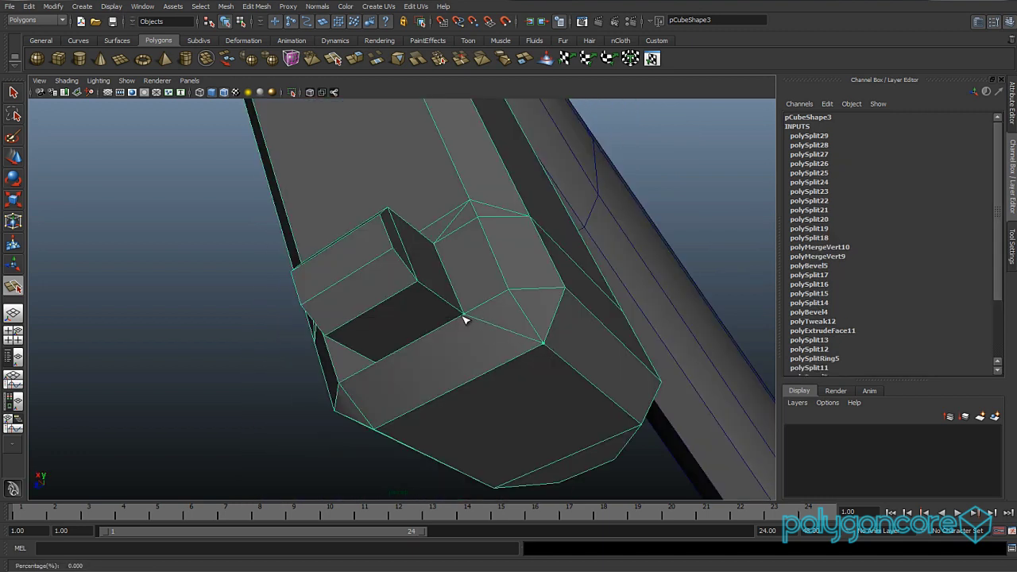
key(Return)
click(378, 367)
key(Return)
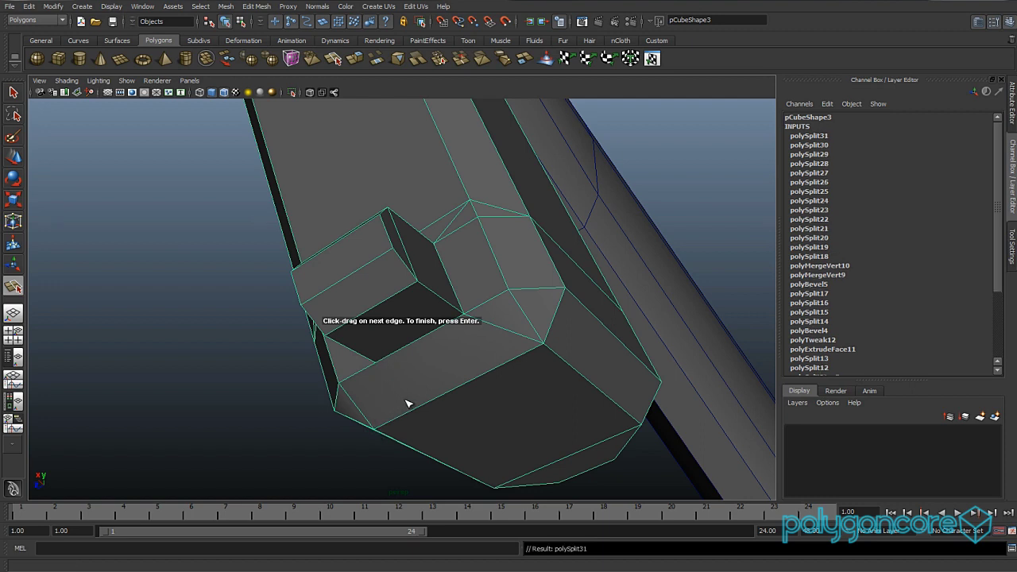
alt+drag(384, 403, 505, 400)
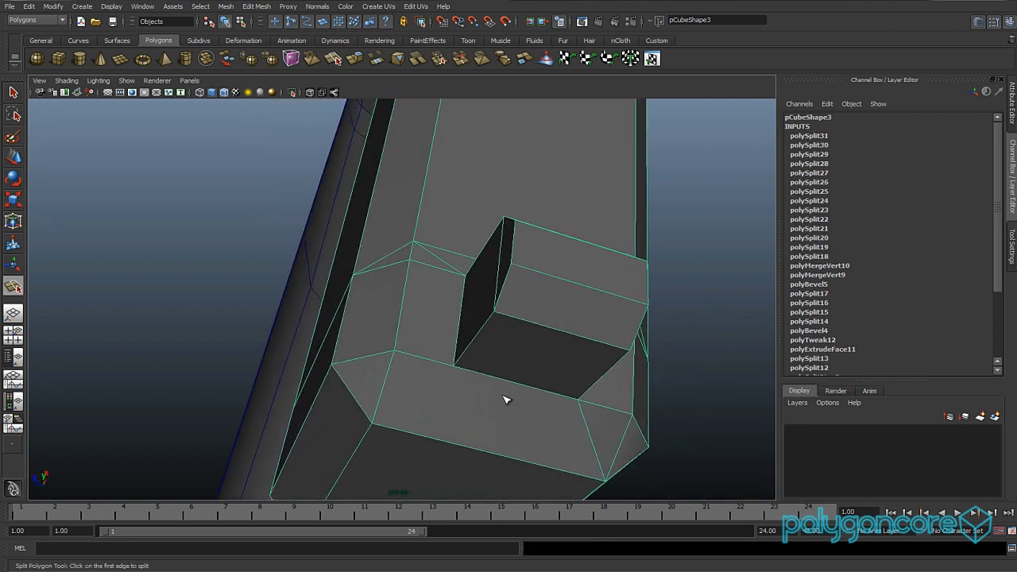
click(458, 369)
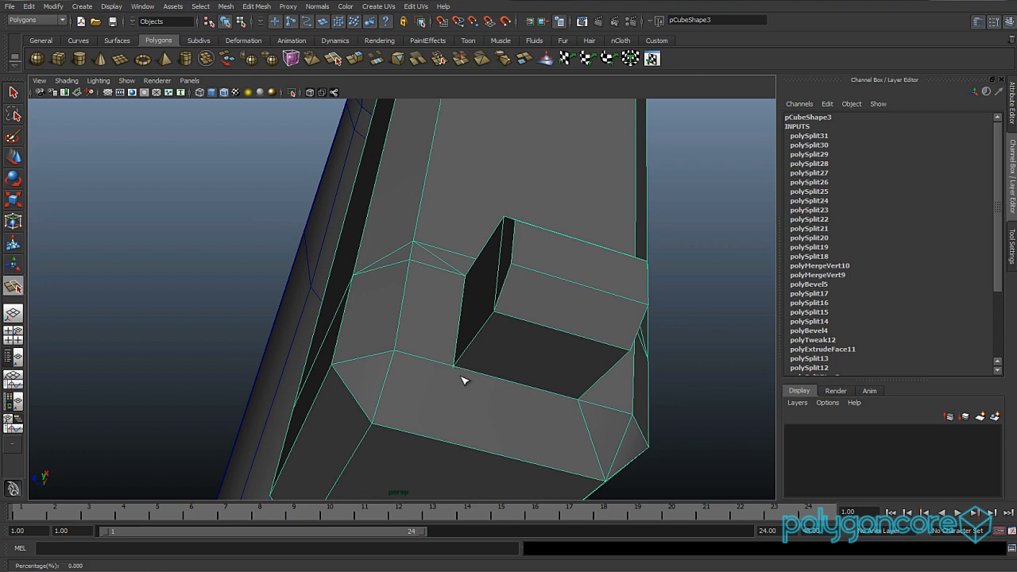
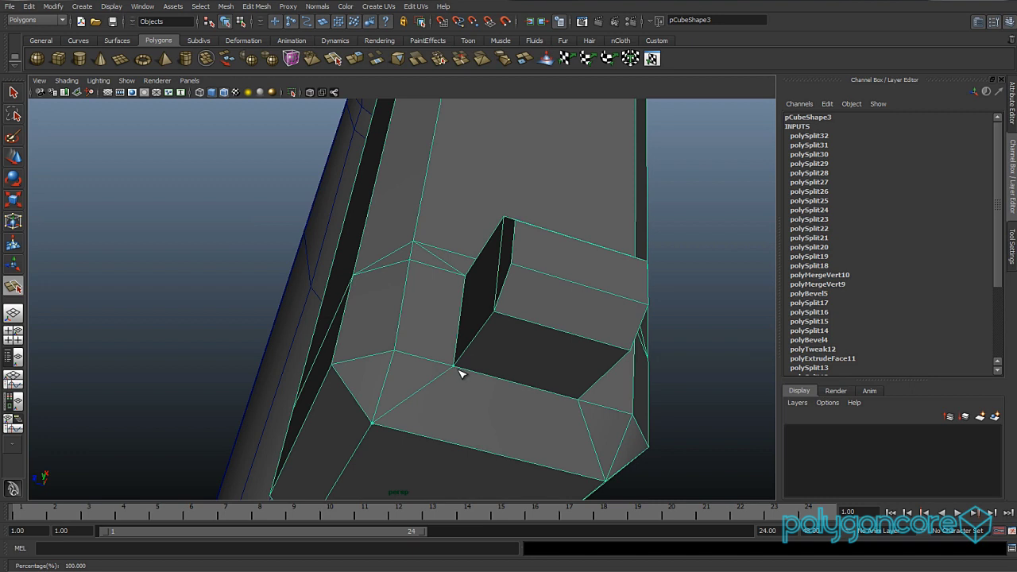
alt+drag(470, 370, 430, 356)
key(w)
- Delete the vertical edge on the grip's upper block next to the trigger guard
scroll(448, 373, down, 5)
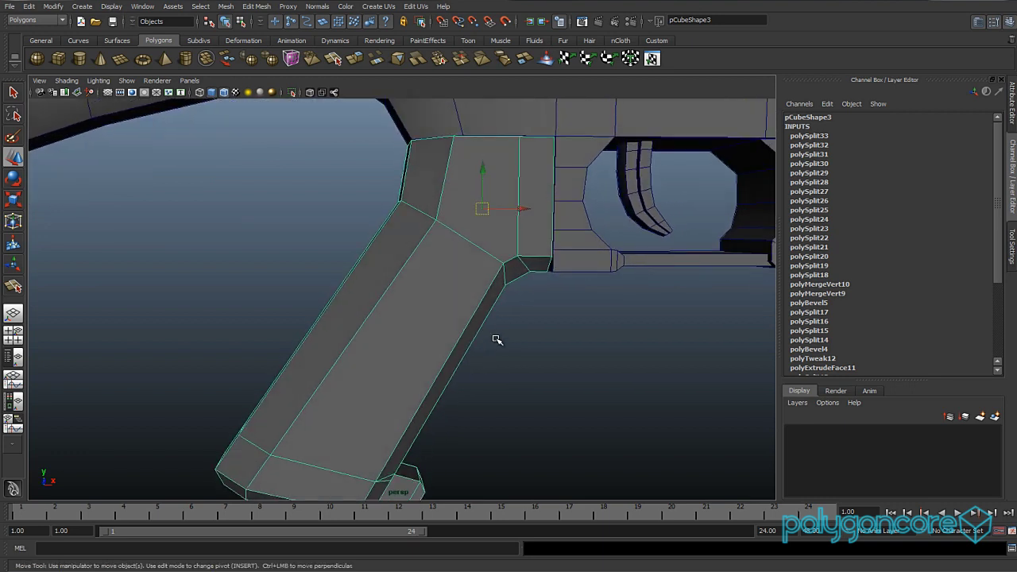
alt+drag(482, 276, 487, 321)
right_drag(535, 321, 534, 297)
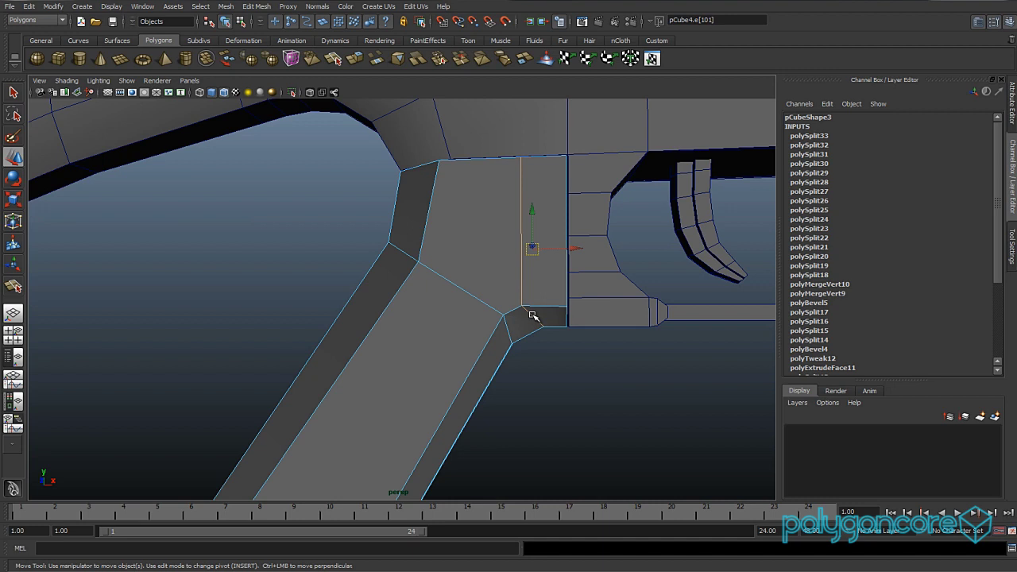
shift+right_click(533, 316)
click(501, 328)
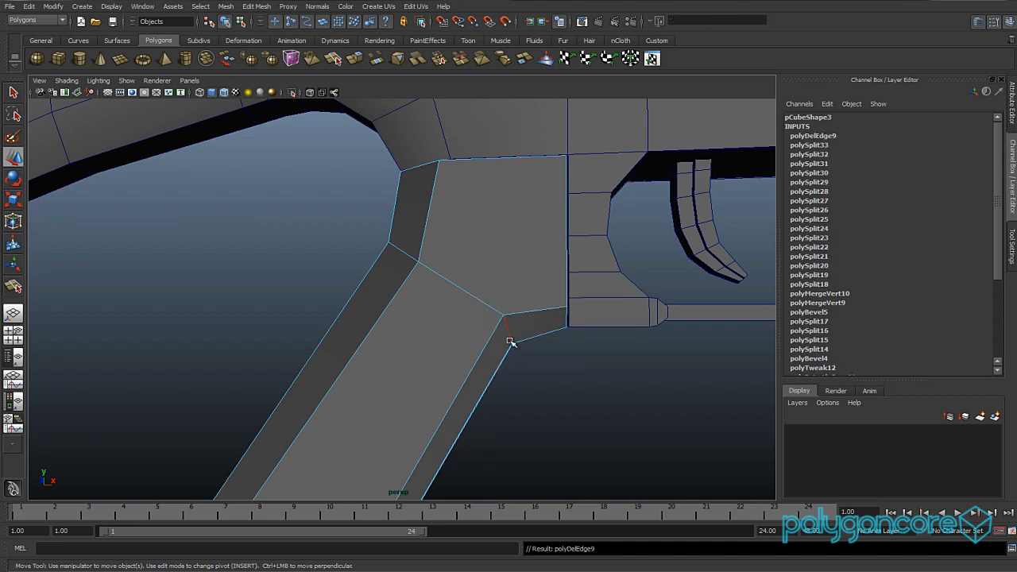
- Move the two corner vertices at the front of the grip's neck and compare them with the reference in front view
drag(538, 307, 487, 350)
mouse_move(510, 295)
mouse_down()
mouse_move(510, 278)
mouse_move(507, 305)
mouse_up()
key(space)
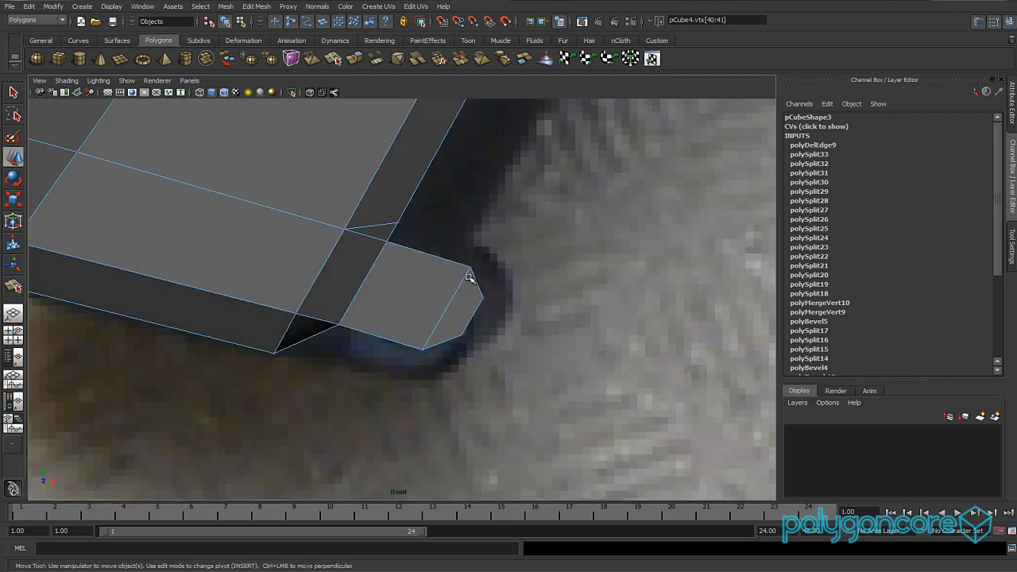
scroll(469, 276, down, 10)
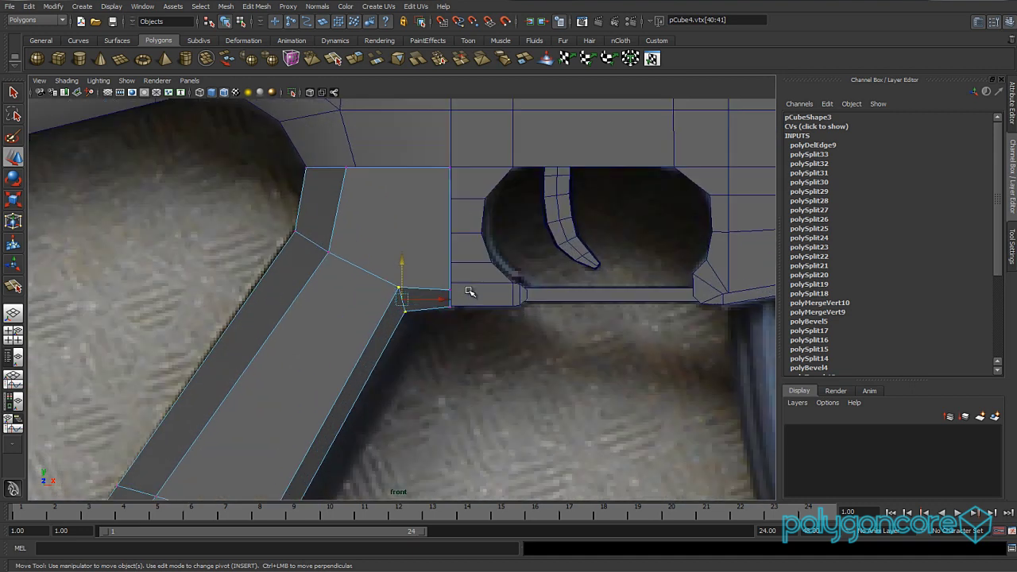
scroll(469, 292, up, 4)
key(alt+a)
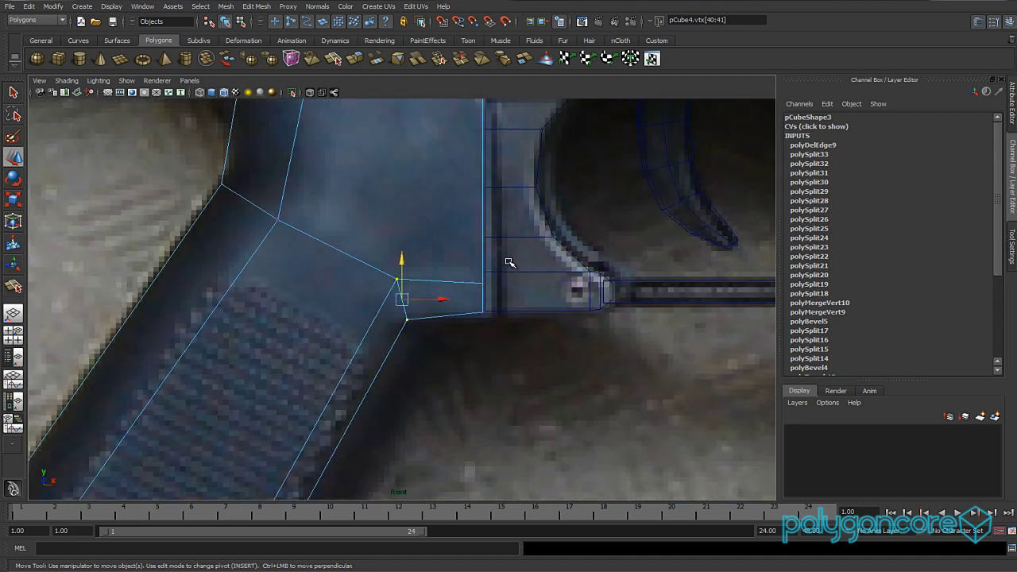
key(alt+a)
- Scale the neck's lower and upper front vertex rows flat vertically, and lower the upper row
drag(445, 329, 401, 345)
key(t)
key(r)
drag(447, 272, 448, 317)
drag(492, 274, 390, 301)
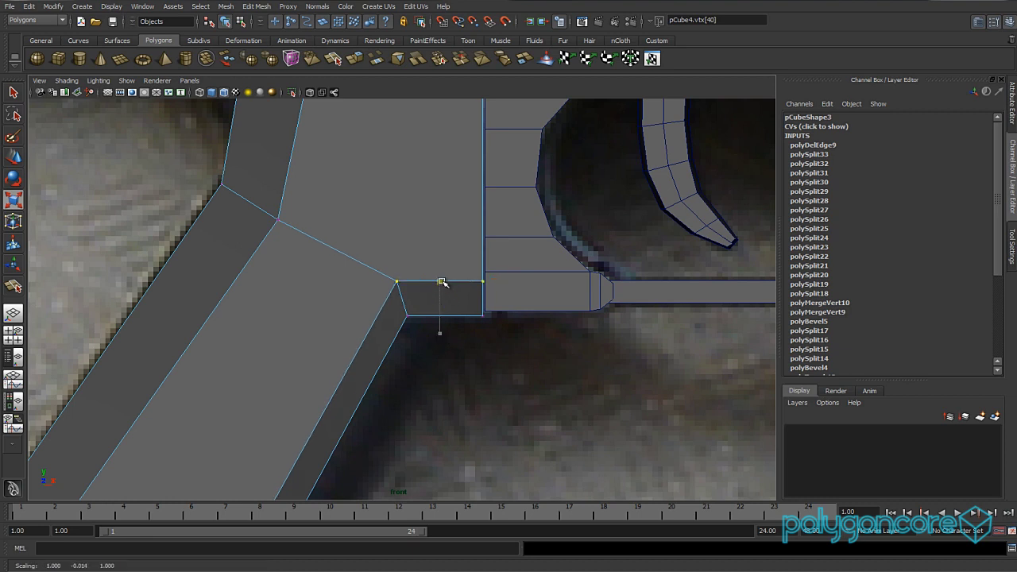
key(w)
drag(441, 243, 440, 251)
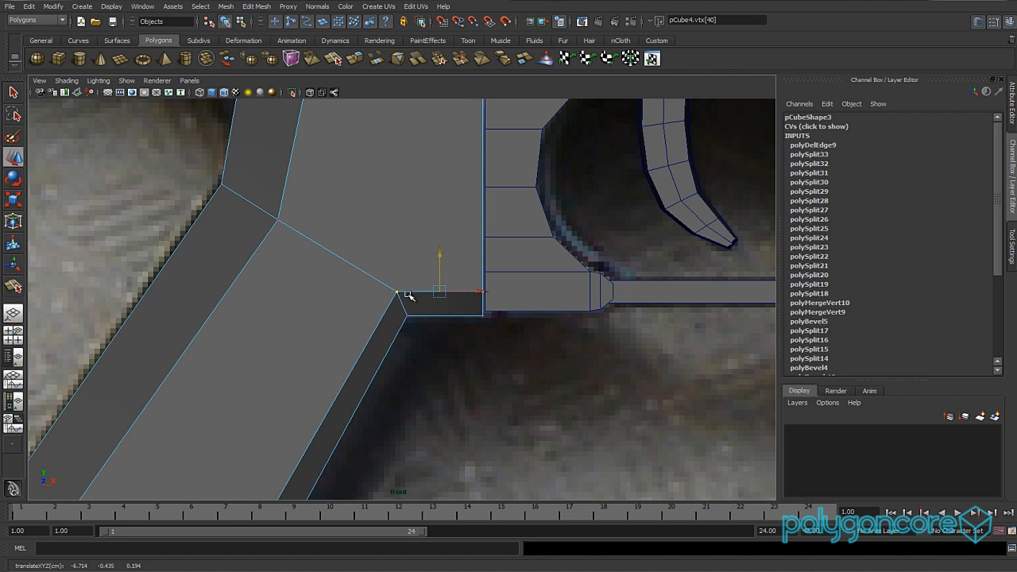
- Shift the neck's front corner vertices slightly toward the trigger guard to match the reference image
key(alt+a)
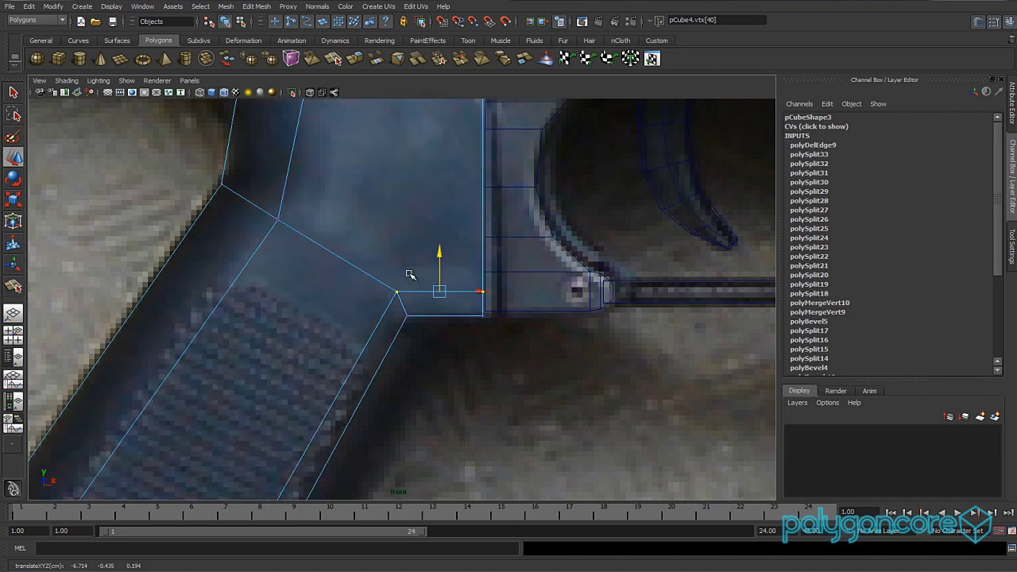
drag(409, 288, 369, 343)
drag(440, 305, 446, 305)
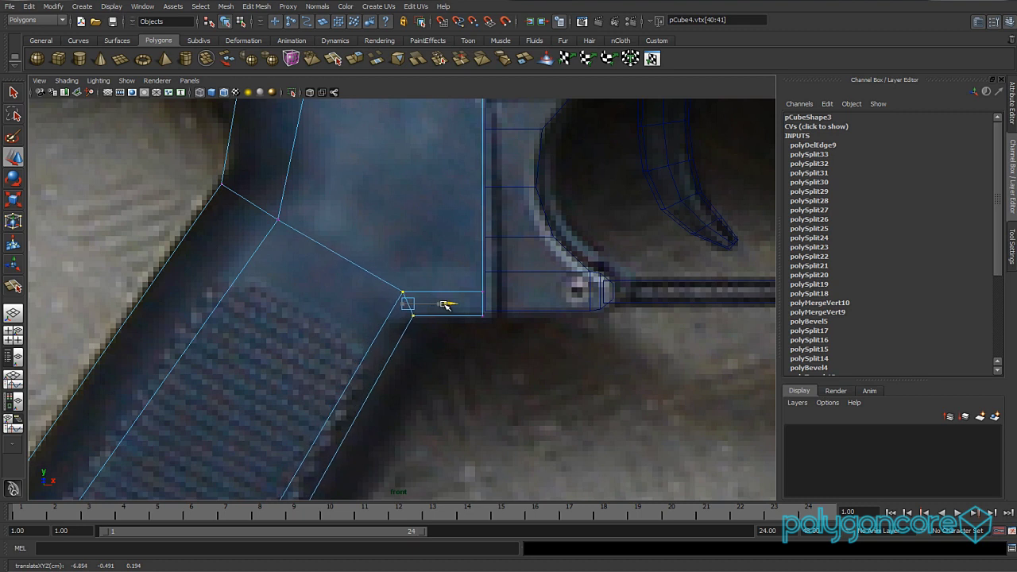
- Bevel the edge loop across the bend between the grip's neck and handle with an Offset of 0.35
right_drag(367, 276, 390, 266)
click(354, 265)
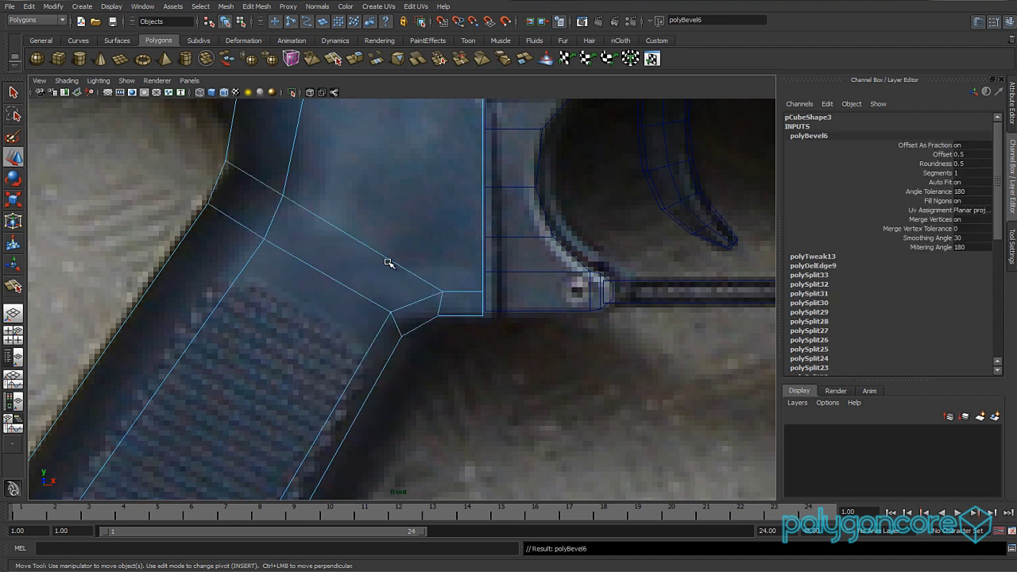
click(940, 155)
middle_drag(470, 287, 457, 286)
- Reposition the vertices at the rear end of the bend bevel to follow the grip's rear contour in the reference
right_drag(383, 307, 308, 289)
alt+middle_drag(308, 289, 374, 383)
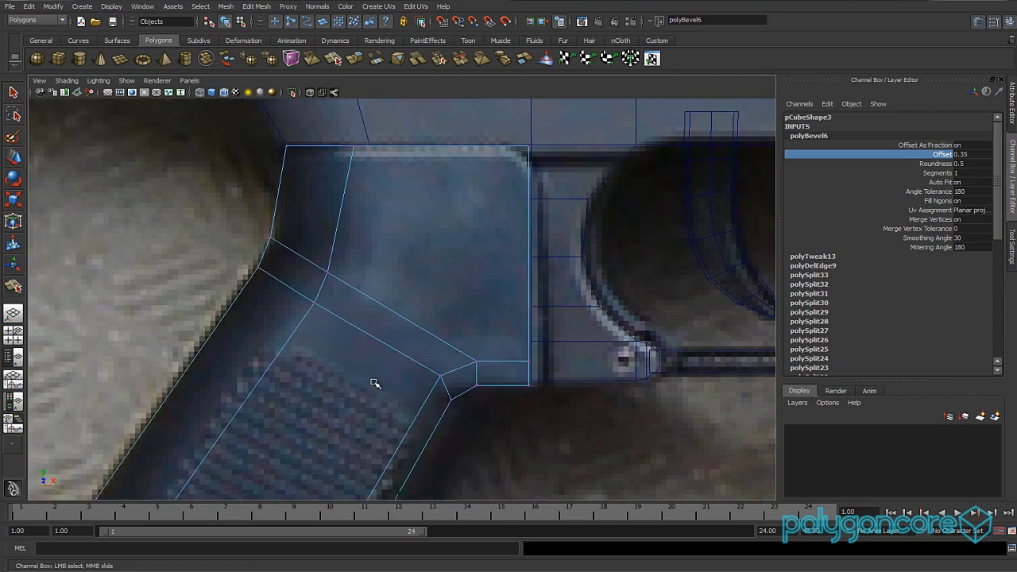
alt+middle_drag(294, 260, 331, 289)
drag(292, 309, 329, 285)
key(w)
drag(314, 321, 289, 345)
drag(341, 266, 315, 302)
drag(330, 247, 329, 236)
drag(365, 275, 363, 275)
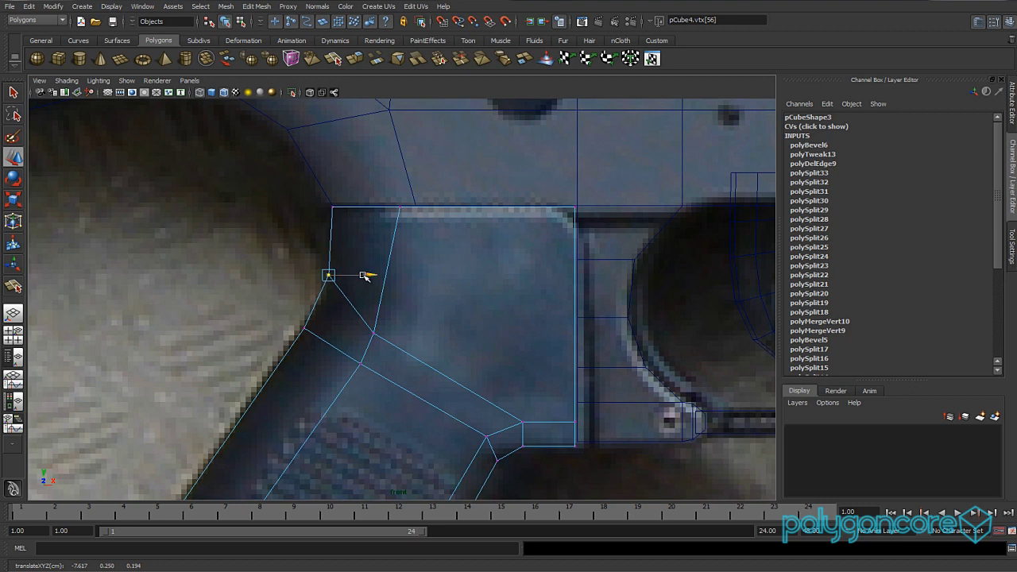
- Move the upper bend line's inner rear vertex up and forward, and shift the neck's inner top vertex toward the trigger guard
click(376, 337)
drag(376, 337, 400, 322)
click(401, 209)
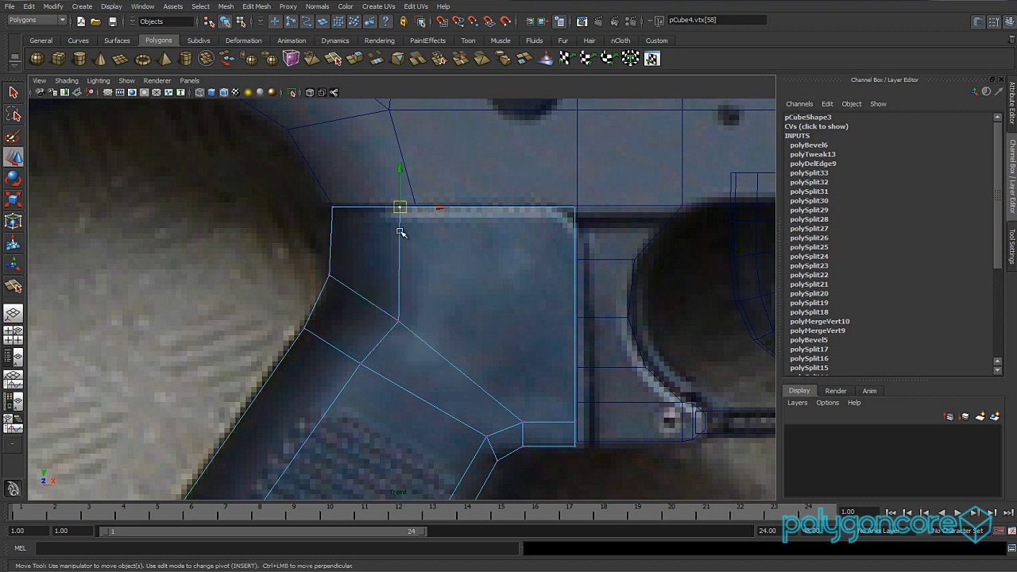
drag(438, 207, 452, 209)
click(399, 323)
drag(438, 321, 443, 322)
- Adjust the inner rear vertices of the lower and upper bend lines to smooth the side bevel's curve
click(361, 364)
alt+middle_drag(369, 374, 383, 353)
drag(375, 345, 363, 342)
click(415, 297)
drag(448, 300, 432, 301)
- Move the neck's inner top vertex rearward and raise the upper bend line's inner vertex slightly
click(430, 188)
drag(465, 186, 435, 252)
drag(407, 288, 384, 317)
drag(402, 259, 403, 255)
- Reposition the inner rear vertices of the grip's lower and upper bend lines to follow the bevel curve in the reference
drag(378, 327, 348, 360)
drag(364, 304, 364, 302)
click(402, 340)
drag(341, 354, 380, 326)
drag(396, 340, 391, 340)
mouse_move(410, 288)
mouse_down()
mouse_move(392, 306)
mouse_move(403, 277)
mouse_up()
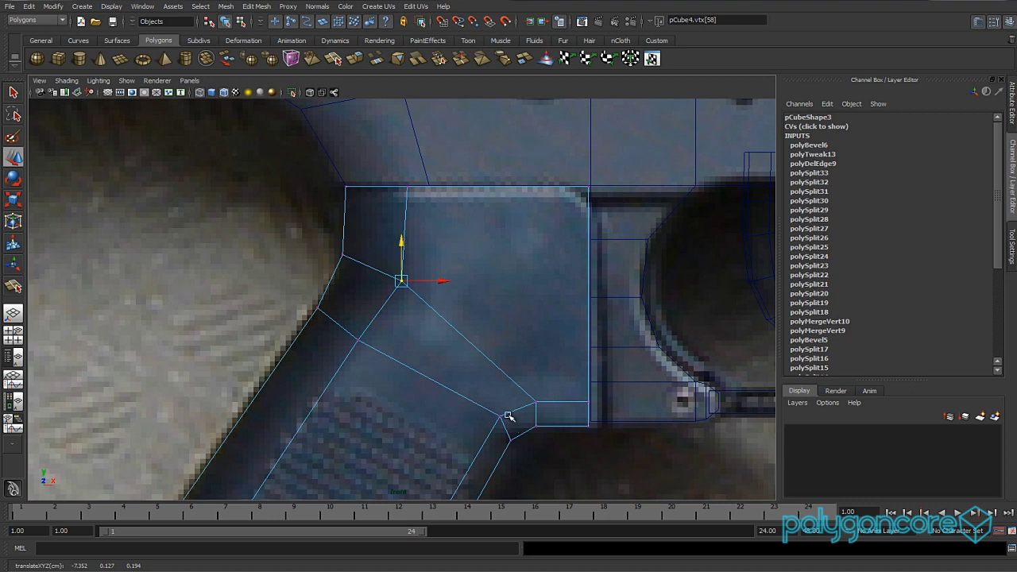
- Fine-tune the inner front vertices of the grip's bend lines near the trigger guard
click(536, 404)
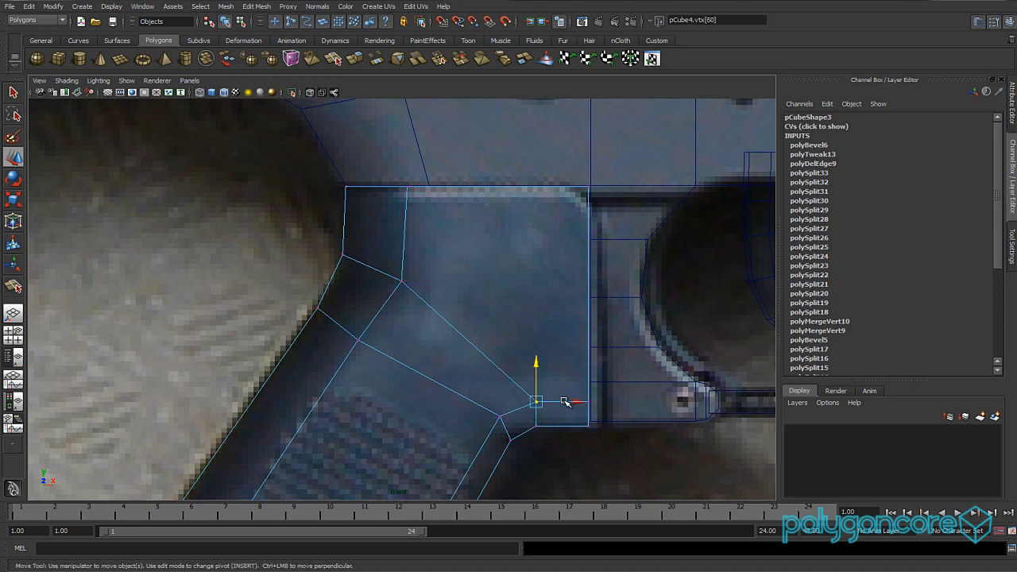
drag(552, 417, 582, 423)
click(507, 416)
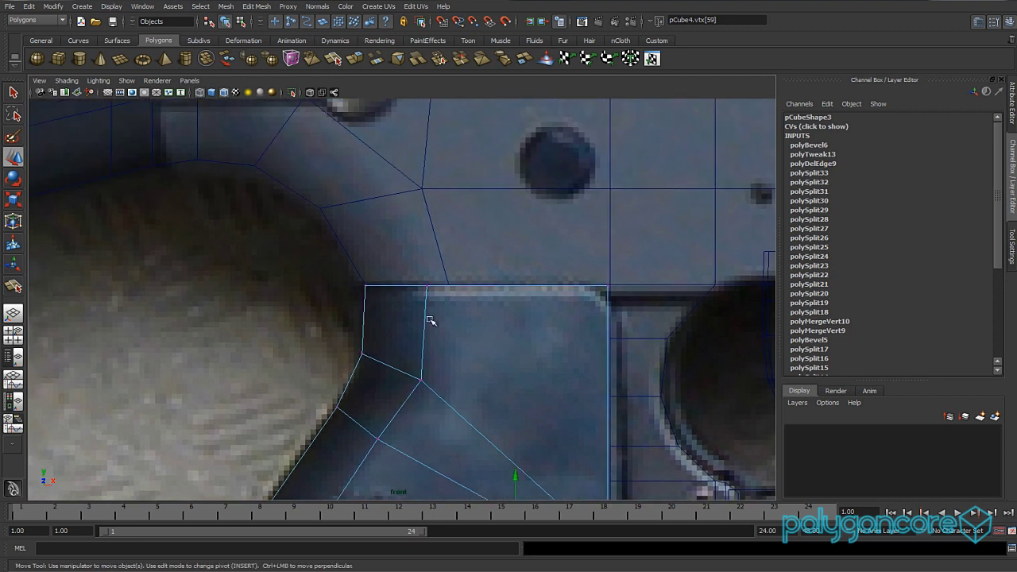
- Align the receiver's lower edge vertex with the grip neck's inner top vertex, and shift the receiver vertex above it rearward
click(443, 259)
alt+middle_drag(442, 259, 459, 326)
right_drag(459, 326, 438, 340)
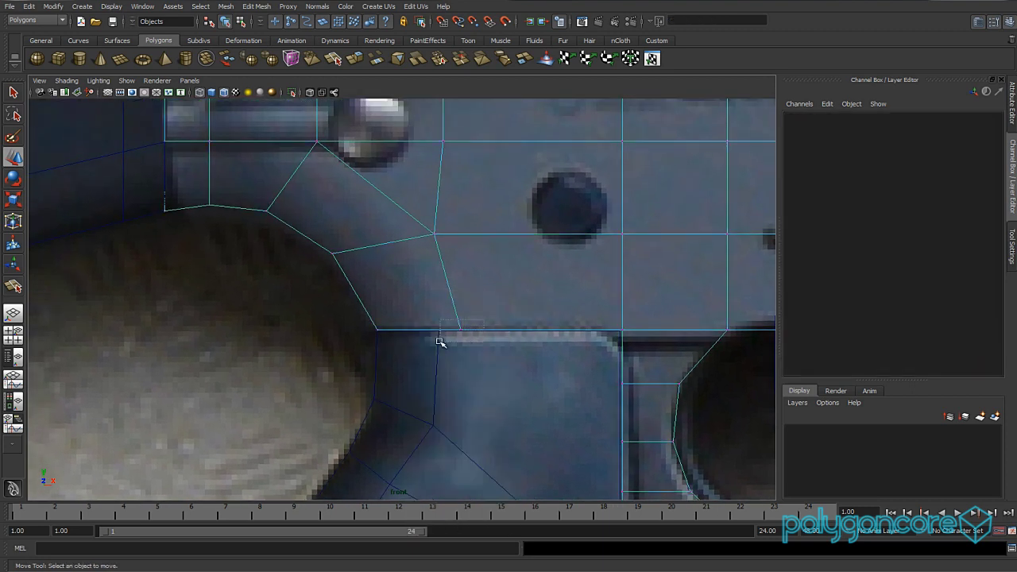
click(444, 329)
drag(480, 329, 477, 330)
alt+middle_drag(432, 342, 457, 379)
drag(470, 267, 432, 291)
middle_drag(494, 273, 473, 273)
alt+middle_drag(431, 314, 461, 335)
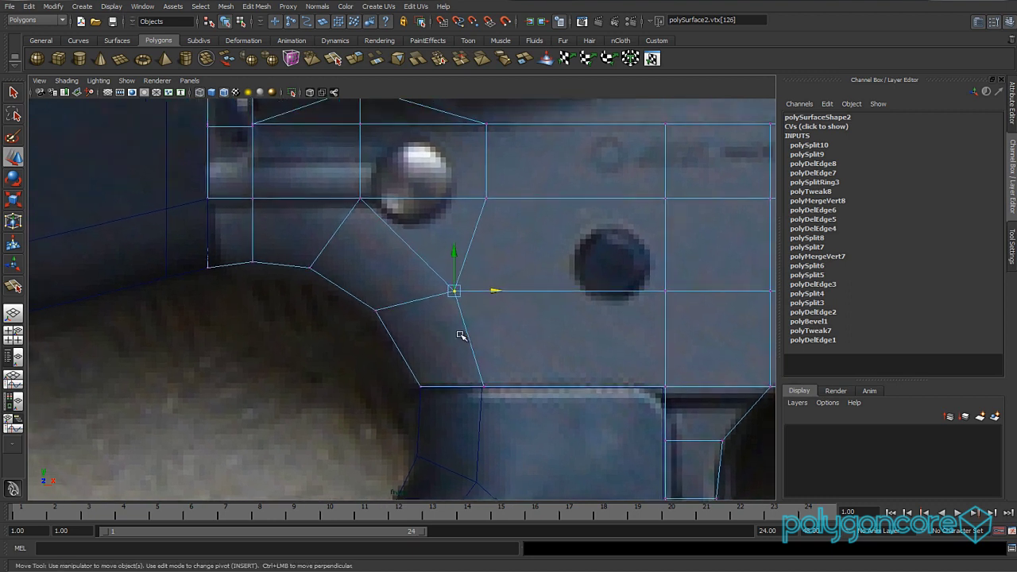
- Lower the receiver vertex beside the round pin slightly and nudge the vertex behind it upward to smooth the rear curve
right_drag(403, 197, 365, 187)
click(347, 210)
drag(360, 157, 359, 163)
middle_drag(362, 162, 362, 166)
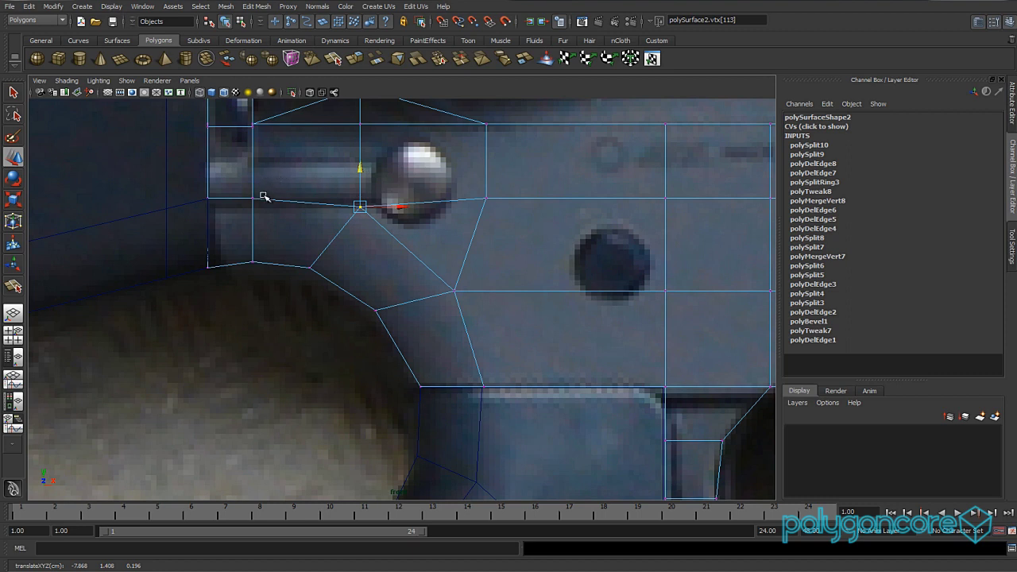
drag(272, 171, 202, 215)
middle_drag(255, 158, 254, 157)
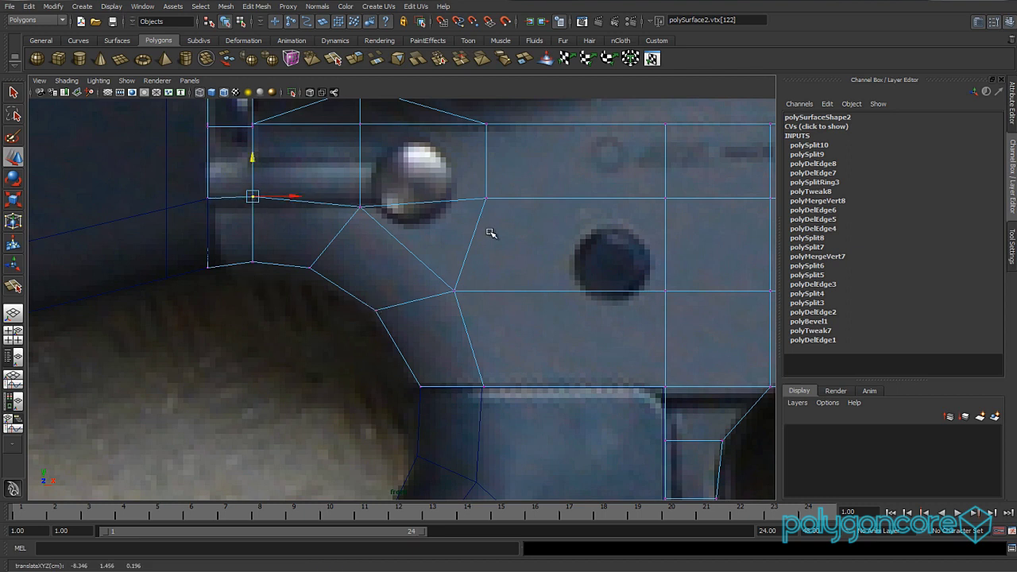
- Examine the grip and receiver in perspective from both sides, with the wireframe overlay turned off and on
scroll(491, 232, down, 6)
key(space)
drag(452, 283, 450, 251)
alt+right_drag(450, 250, 429, 236)
alt+drag(429, 236, 449, 273)
right_drag(453, 249, 491, 235)
click(511, 374)
alt+right_drag(511, 374, 476, 351)
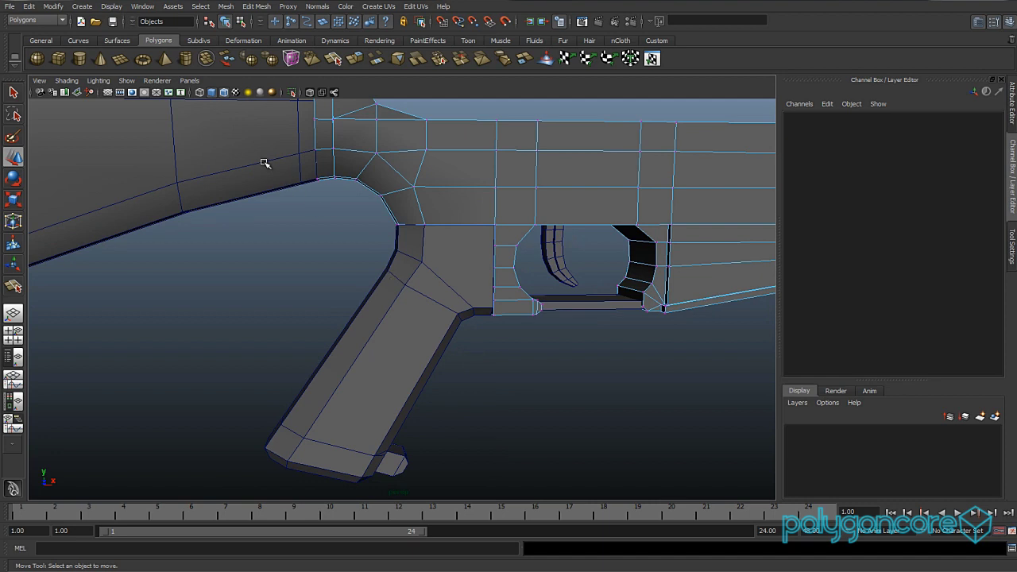
click(225, 92)
alt+drag(342, 270, 486, 384)
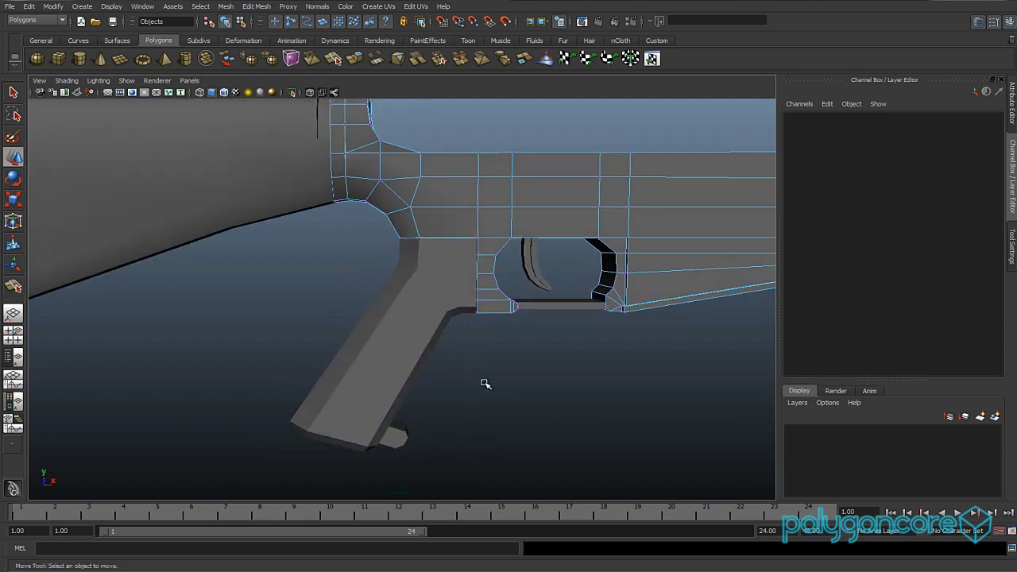
click(524, 355)
alt+drag(522, 357, 400, 336)
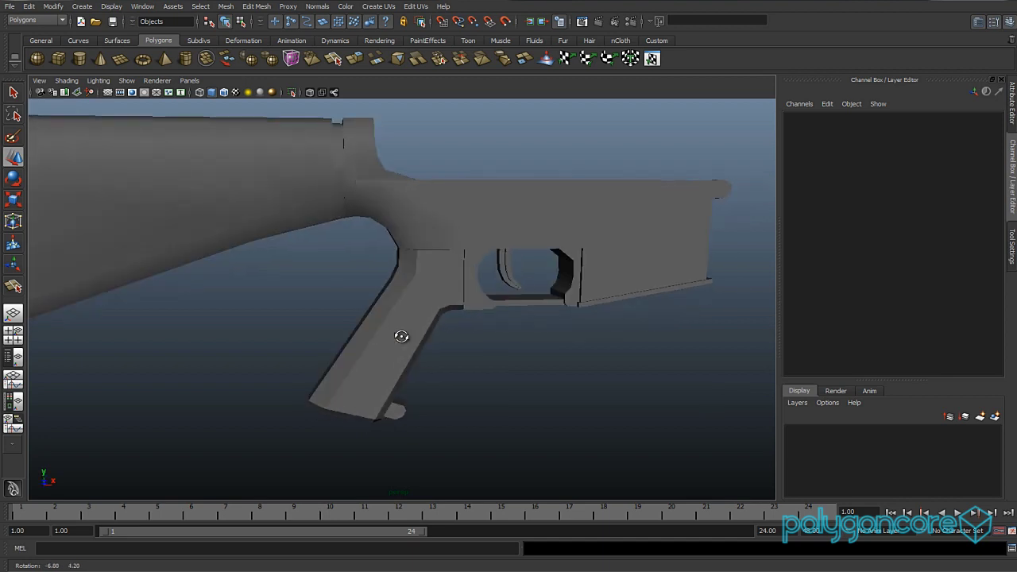
click(223, 93)
alt+drag(466, 344, 520, 356)
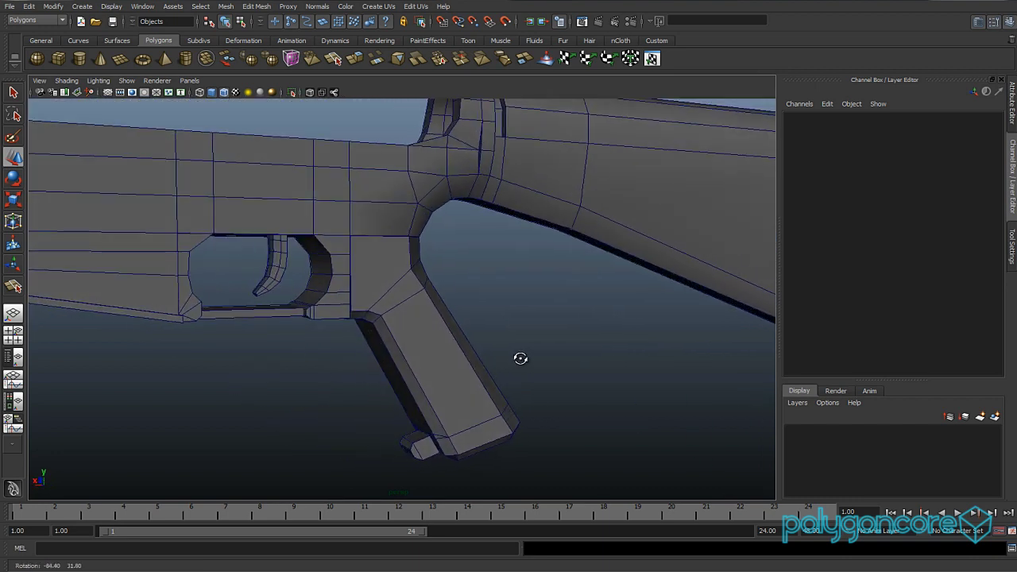
click(410, 354)
- Isolate the grip to examine its shape, and bring back the rest of the model
click(292, 92)
alt+drag(318, 237, 389, 274)
right_drag(441, 281, 440, 309)
click(417, 278)
alt+drag(399, 328, 329, 311)
right_drag(378, 310, 421, 296)
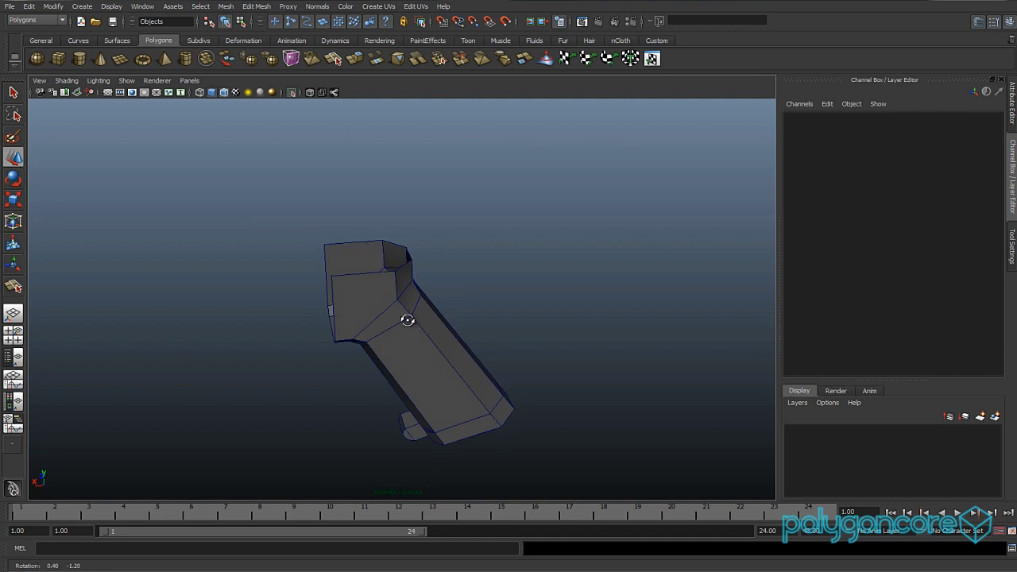
click(292, 93)
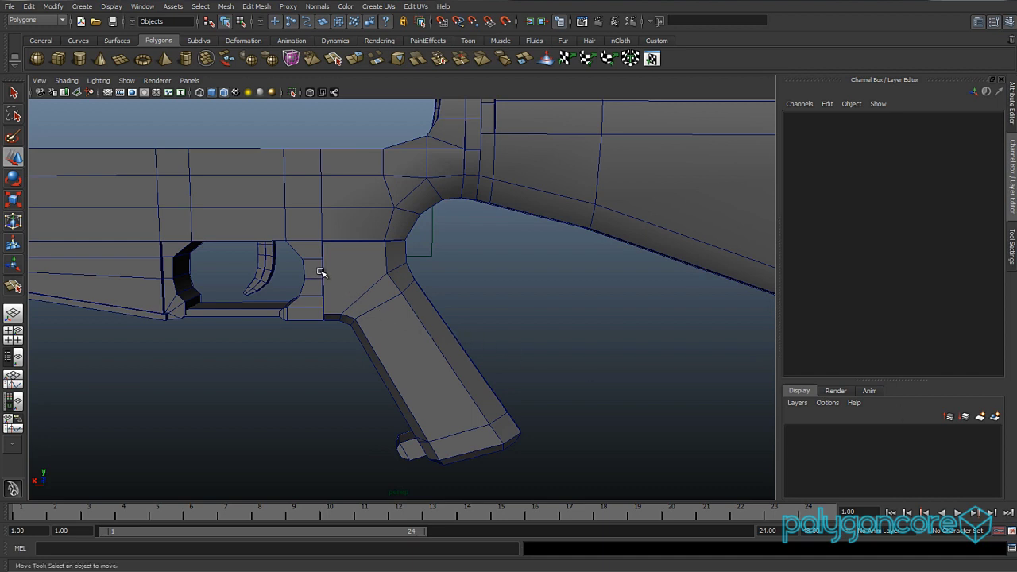
- Extrude the rim faces running around the receiver's rear ring and down its sloped sides, moving them forward
alt+drag(329, 251, 422, 264)
alt+middle_drag(422, 265, 431, 344)
alt+drag(431, 345, 418, 326)
scroll(418, 326, up, 3)
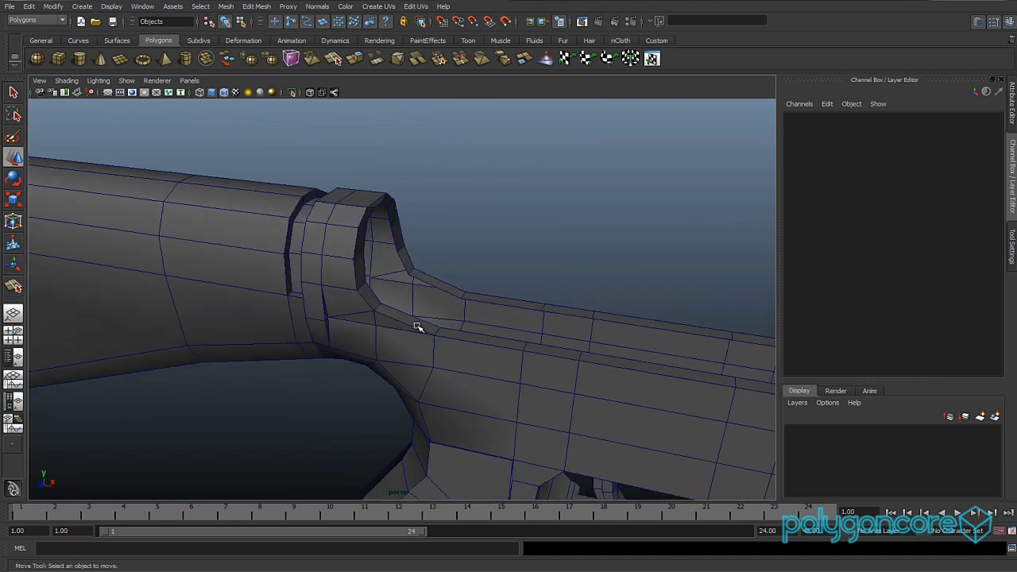
click(417, 325)
scroll(413, 322, up, 4)
right_drag(402, 323, 404, 350)
alt+drag(421, 341, 404, 340)
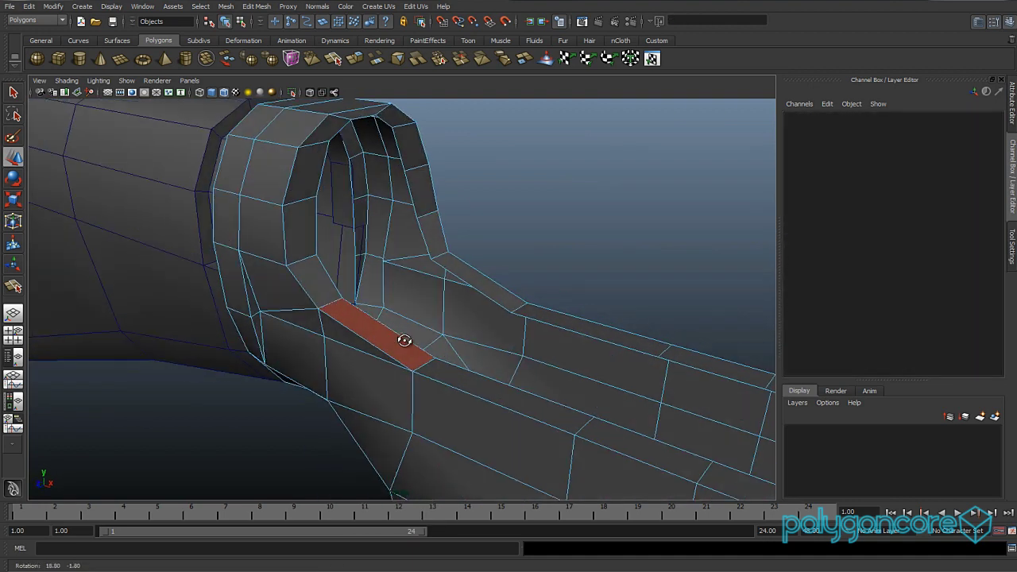
click(382, 336)
shift+click(314, 271)
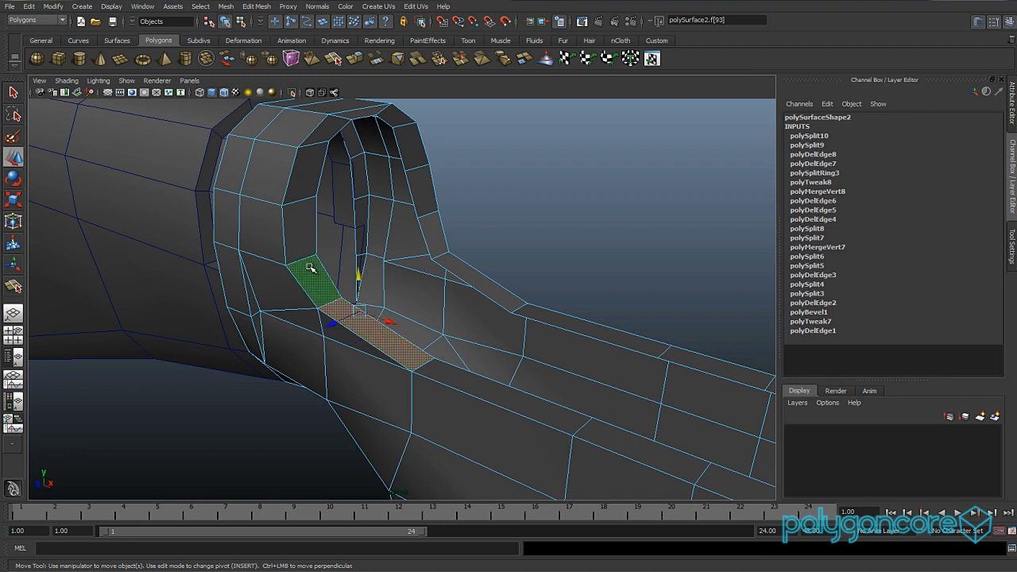
shift+click(304, 242)
shift+click(309, 177)
shift+click(327, 130)
shift+click(360, 114)
shift+click(391, 117)
shift+click(409, 158)
shift+click(419, 195)
shift+click(431, 229)
shift+click(461, 269)
alt+drag(409, 300, 436, 300)
shift+right_drag(380, 295, 375, 318)
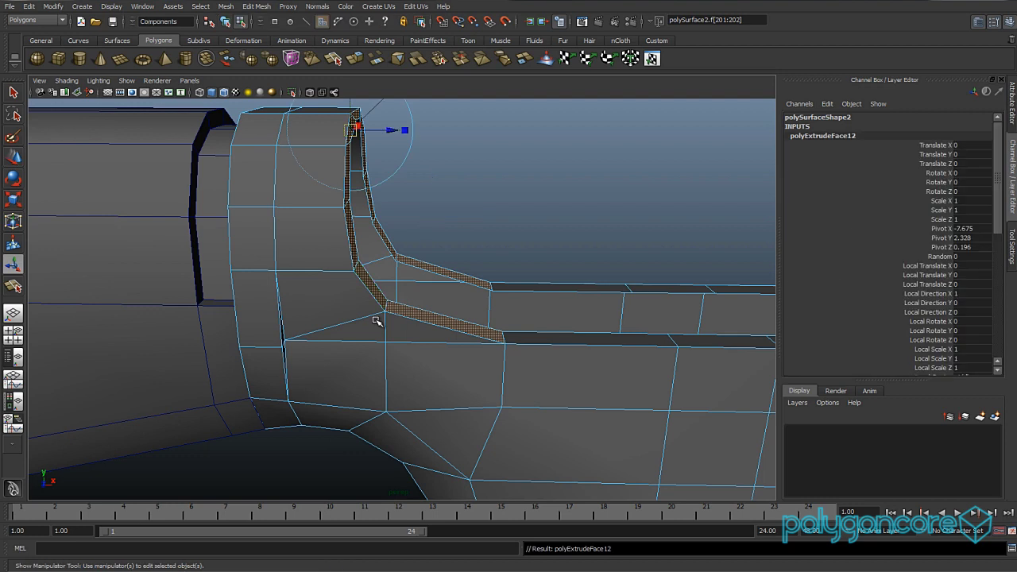
key(w)
drag(459, 213, 496, 263)
- Grow the face selection, extract the extruded rim strip as a separate object and center its pivot
key(shift+period)
click(227, 6)
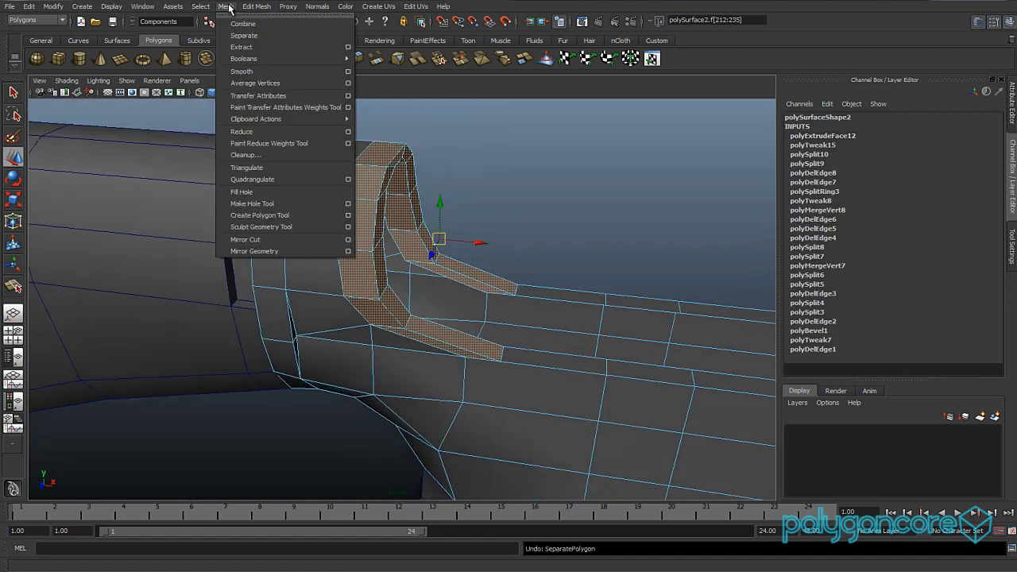
click(263, 49)
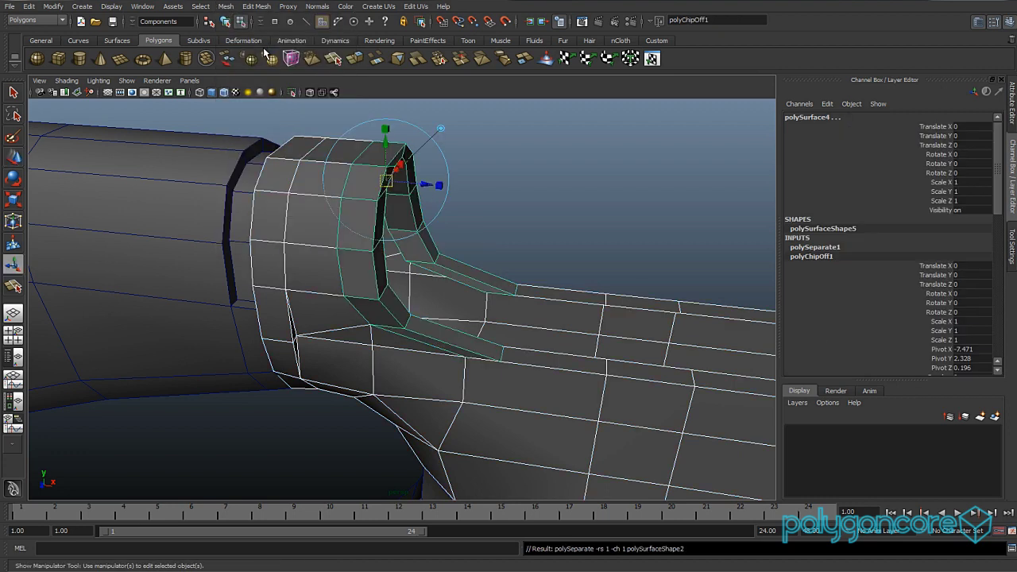
key(w)
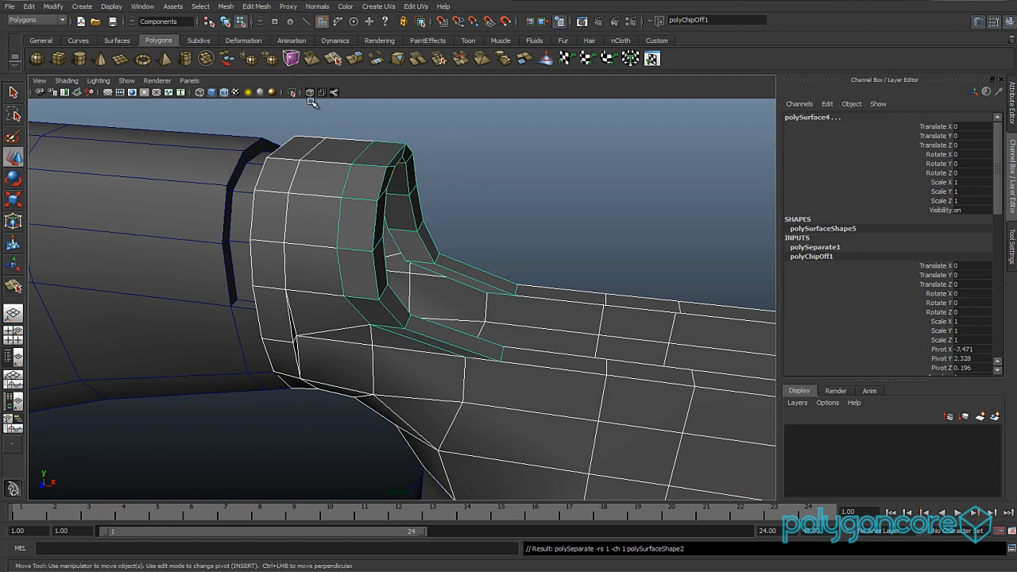
right_drag(370, 185, 418, 166)
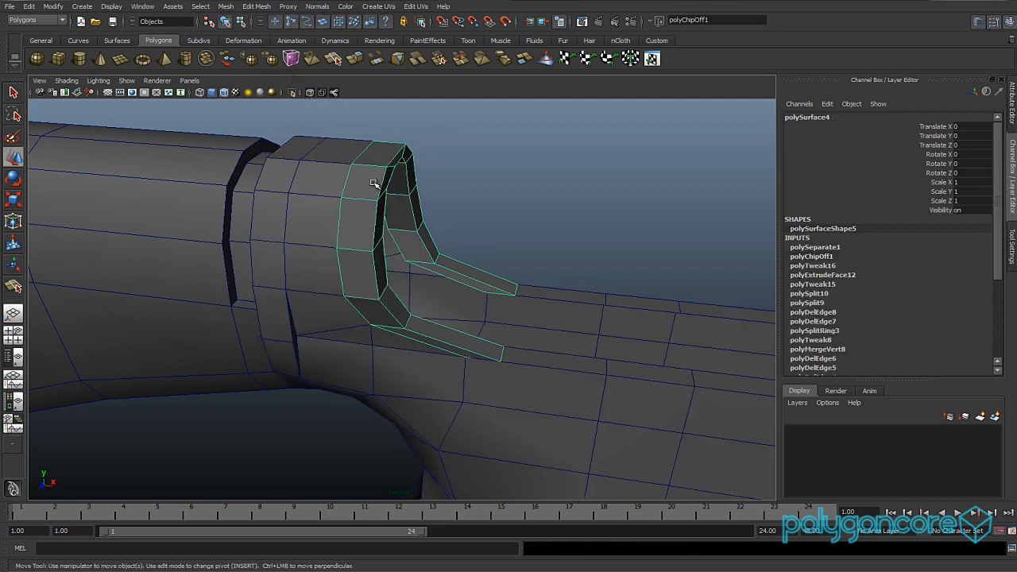
click(41, 42)
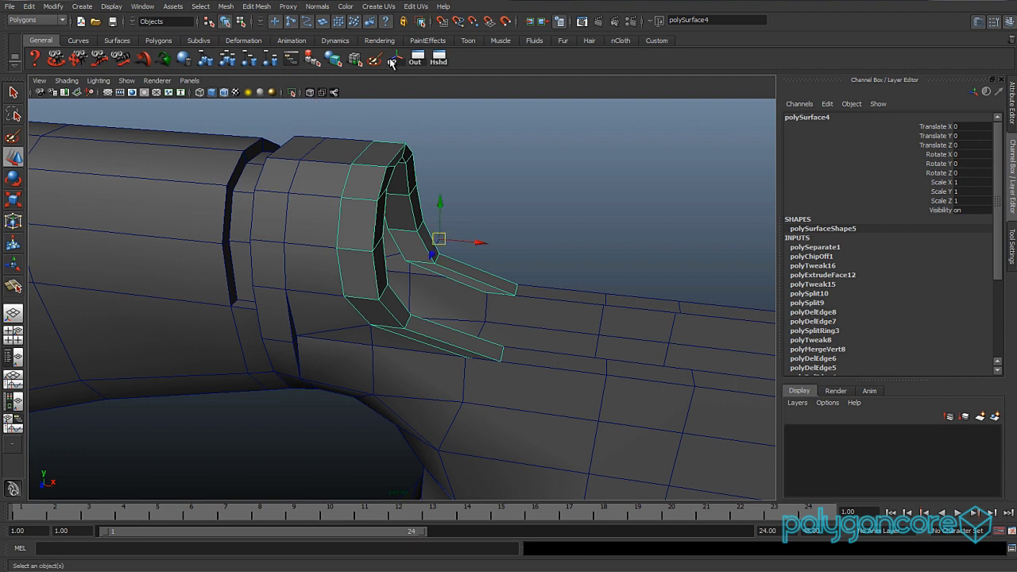
- Isolate the extracted rim strip in the view
alt+drag(460, 206, 379, 227)
right_click(298, 291)
right_drag(298, 291, 301, 316)
alt+drag(302, 311, 331, 286)
click(279, 279)
click(295, 186)
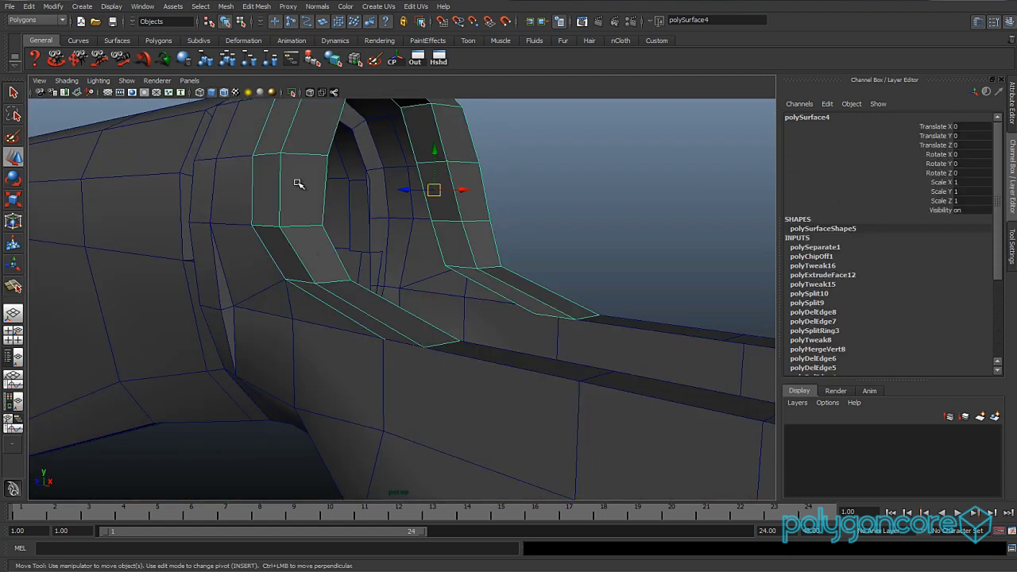
click(294, 92)
- Delete the rim strip's inner side faces all the way around the arch and down both legs
alt+drag(352, 198, 265, 246)
right_drag(262, 254, 265, 277)
click(480, 259)
alt+drag(479, 260, 499, 310)
click(459, 302)
click(510, 299)
shift+click(475, 248)
shift+click(461, 200)
shift+click(444, 153)
alt+middle_drag(480, 258, 500, 398)
alt+drag(501, 397, 465, 348)
shift+click(442, 235)
shift+click(412, 227)
shift+click(345, 272)
shift+click(331, 306)
alt+drag(332, 314, 325, 363)
shift+click(326, 365)
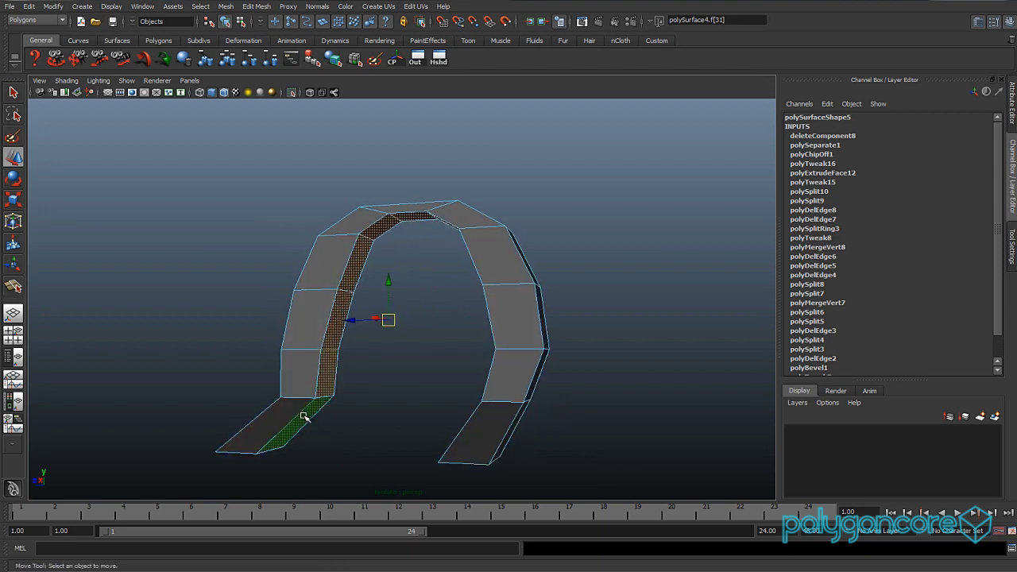
key(Delete)
- Show the whole model again and delete the rim strip's front-facing faces around the arch and along both legs
alt+drag(307, 416, 472, 370)
right_drag(349, 338, 359, 313)
click(359, 314)
click(291, 93)
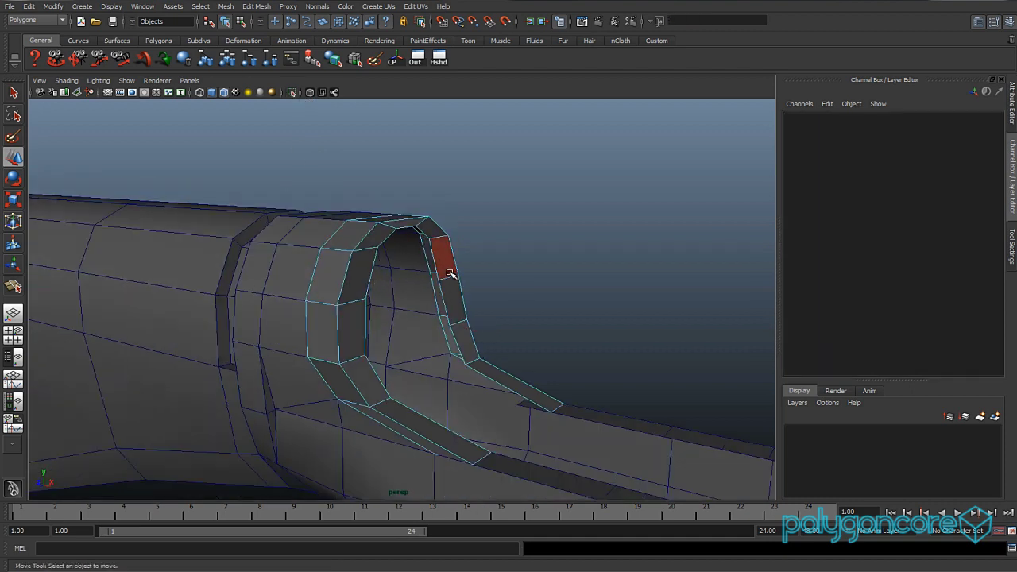
click(450, 273)
shift+click(453, 297)
shift+click(465, 337)
shift+click(495, 379)
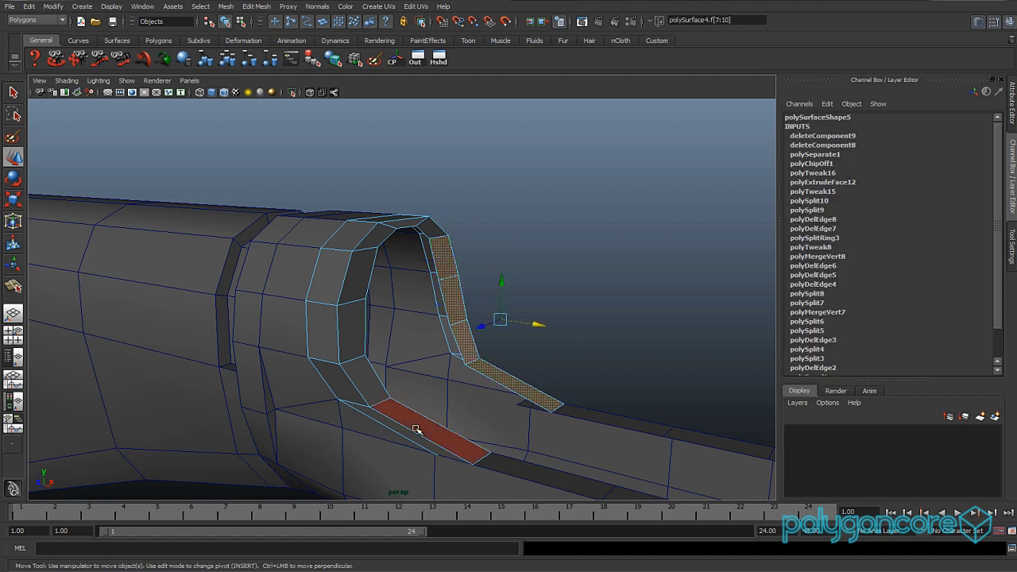
shift+click(417, 429)
shift+click(364, 377)
shift+click(352, 329)
shift+click(356, 274)
shift+click(374, 236)
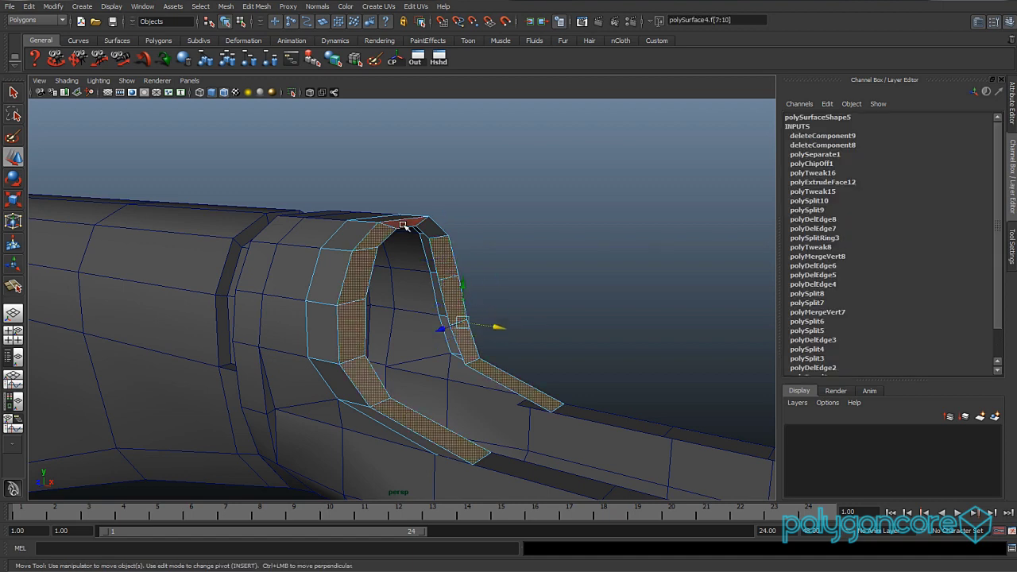
key(Delete)
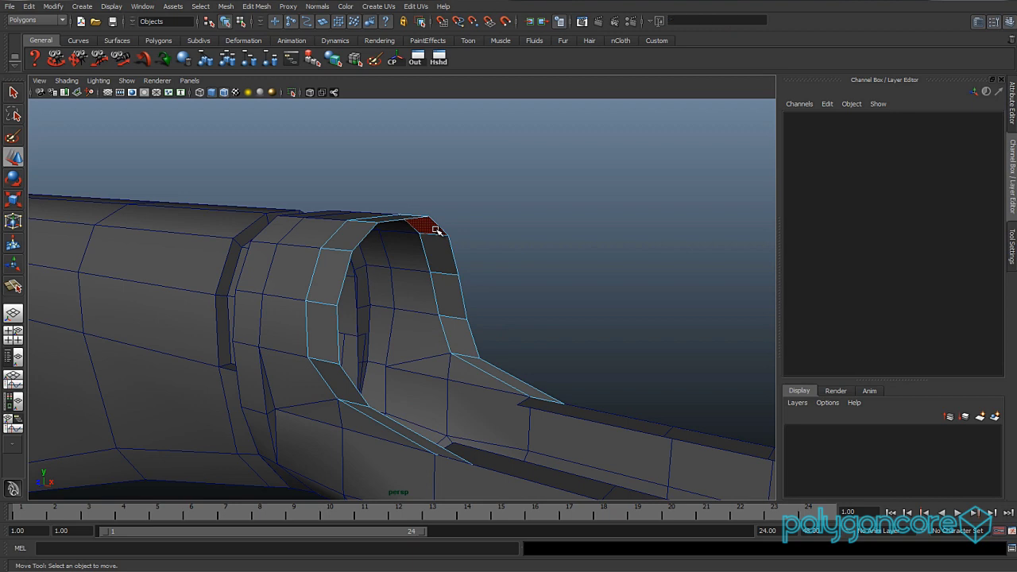
- Delete the outer band faces on the far side of the rim strip, up to the top middle face
double_click(449, 249)
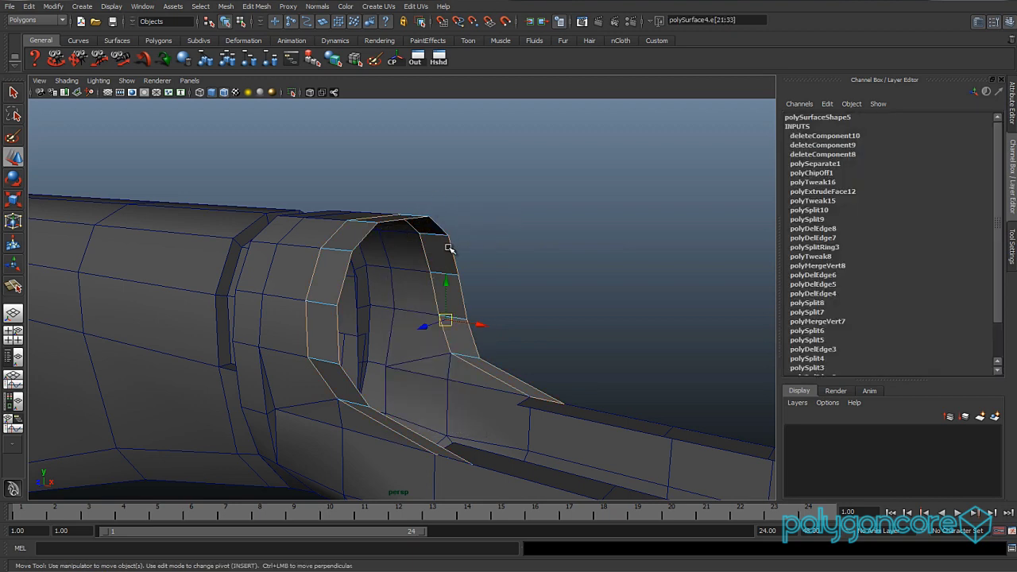
double_click(461, 296)
click(459, 283)
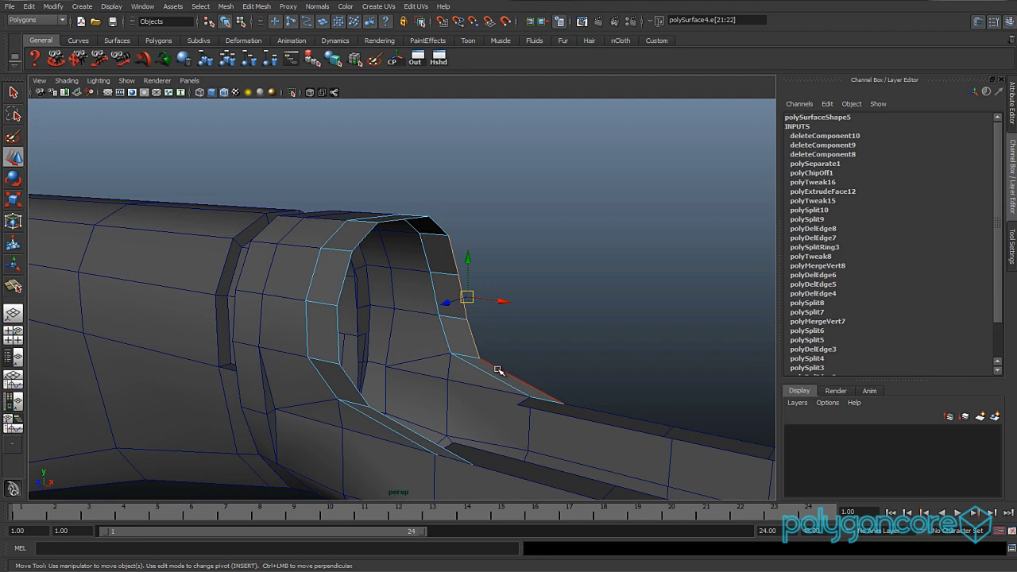
key(ctrl+F11)
shift+click(444, 256)
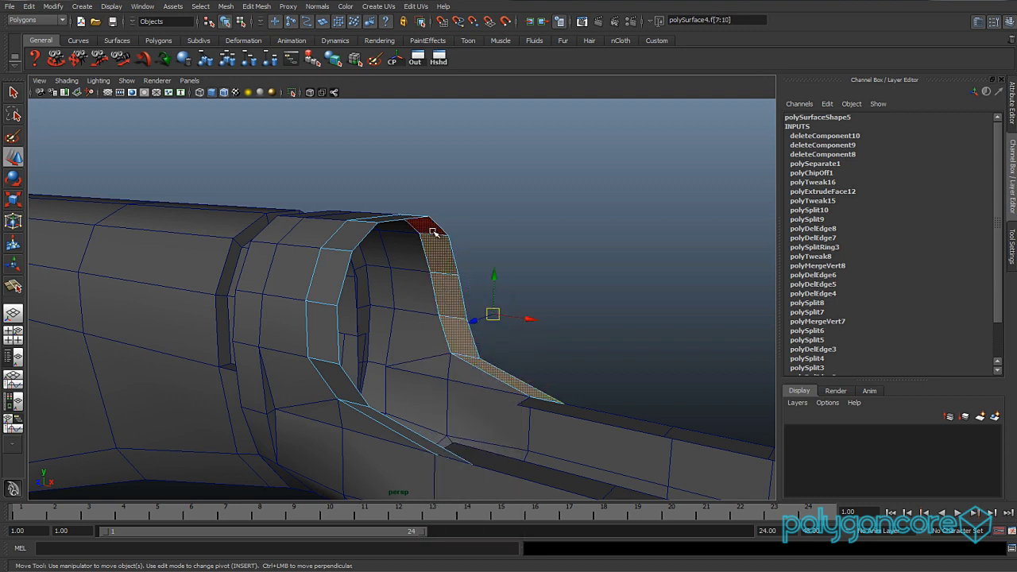
shift+click(433, 231)
key(Delete)
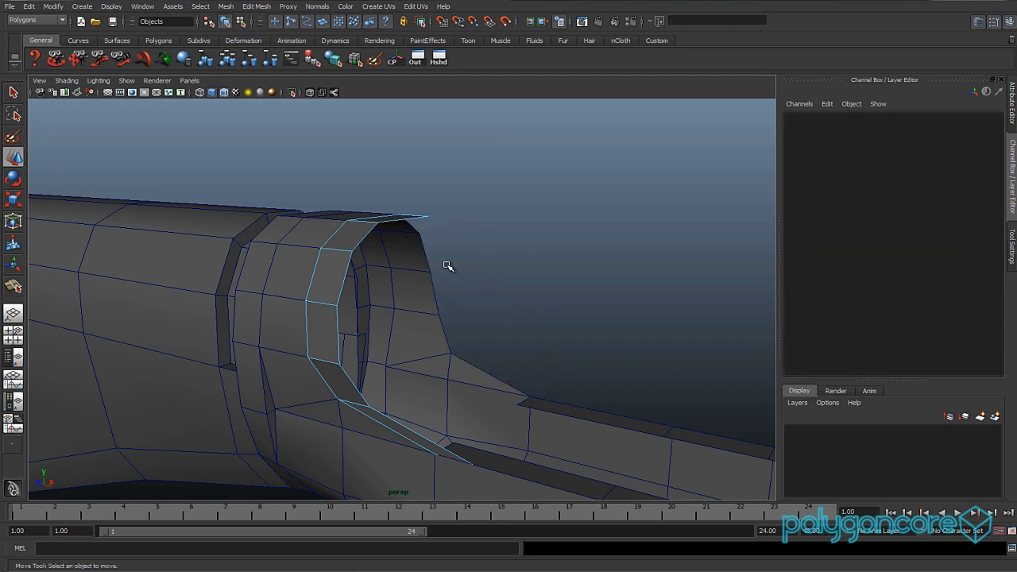
- Split the strip's top middle face lengthwise and delete its far half, leaving only the near side
alt+drag(448, 265, 370, 220)
right_drag(373, 239, 384, 272)
click(398, 245)
ctrl+right_click(398, 245)
click(387, 186)
key(Delete)
- Select the rim strip's forward edge chain down to its lower end and adjust its lengthwise position against the reference image in the front view
alt+drag(404, 180, 373, 235)
right_drag(374, 236, 371, 213)
double_click(373, 238)
click(374, 224)
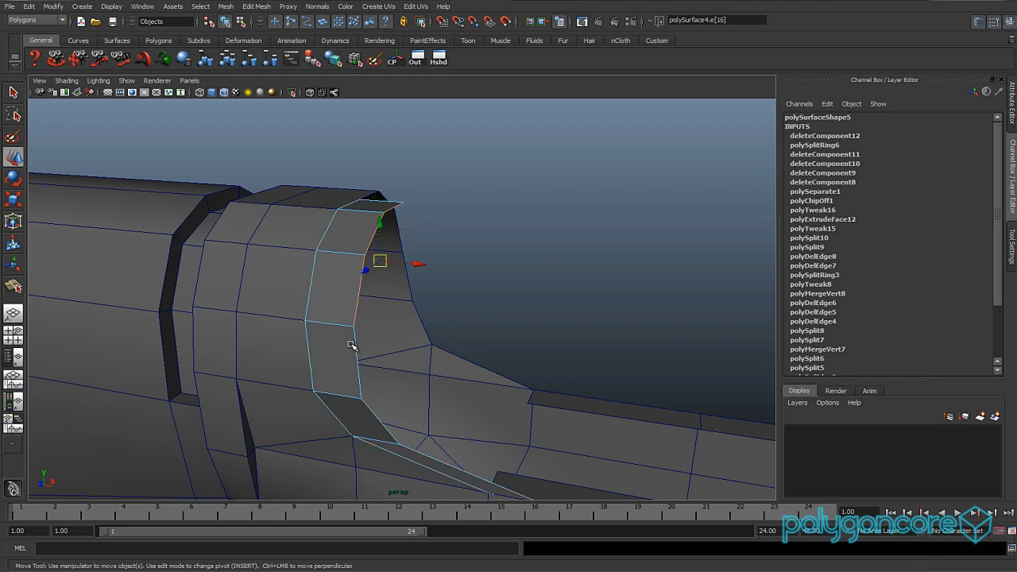
alt+drag(386, 377, 370, 356)
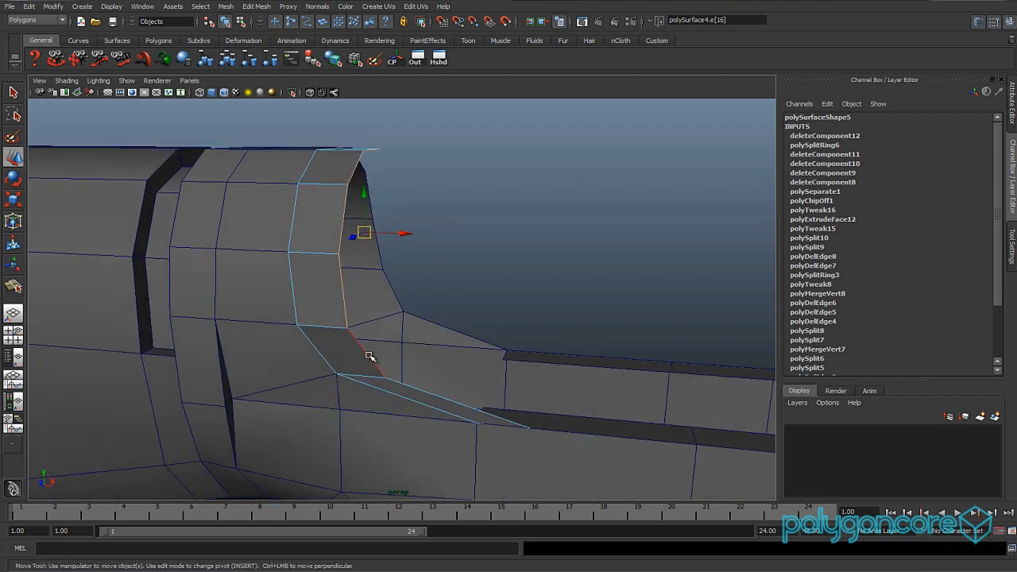
key(space)
drag(415, 391, 415, 413)
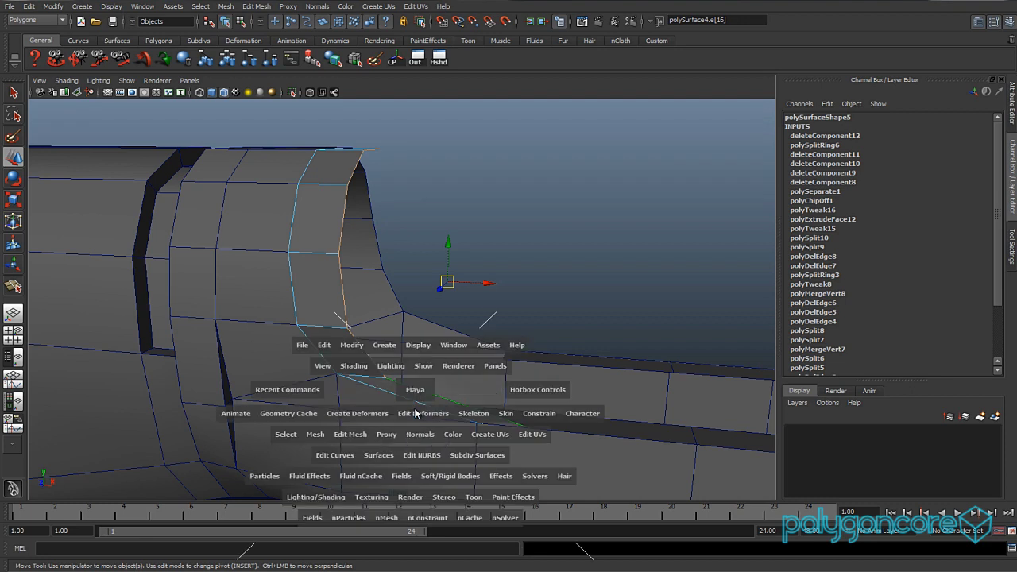
key(alt+a)
drag(584, 344, 577, 333)
alt+middle_drag(572, 369, 551, 280)
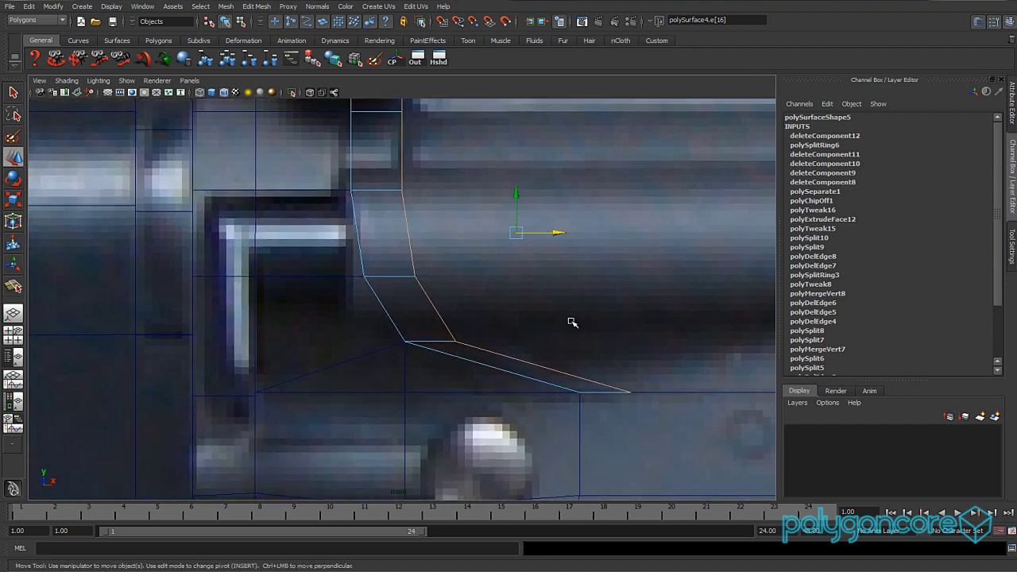
key(alt+a)
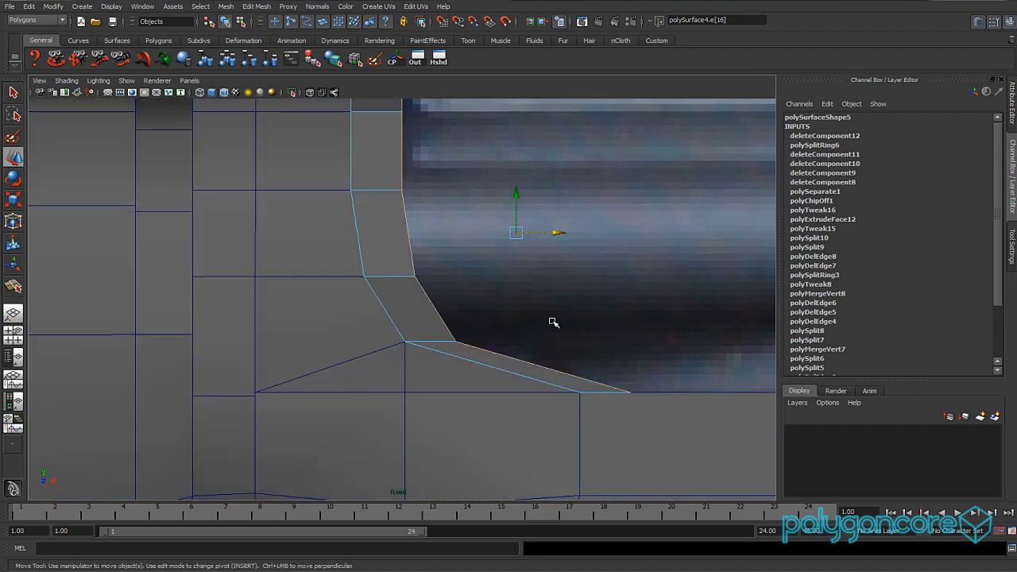
scroll(553, 322, down, 7)
scroll(547, 324, up, 1)
key(space)
drag(467, 311, 350, 327)
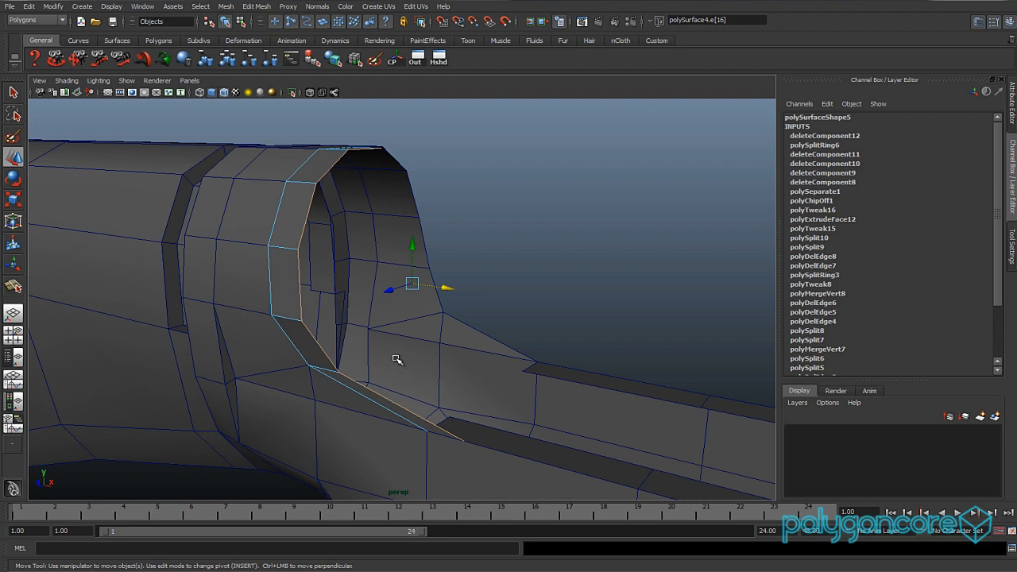
- Extrude the rim strip's forward edges inward by about 0.051 to form a thin lip
shift+right_drag(308, 327, 311, 359)
alt+drag(313, 360, 376, 292)
key(w)
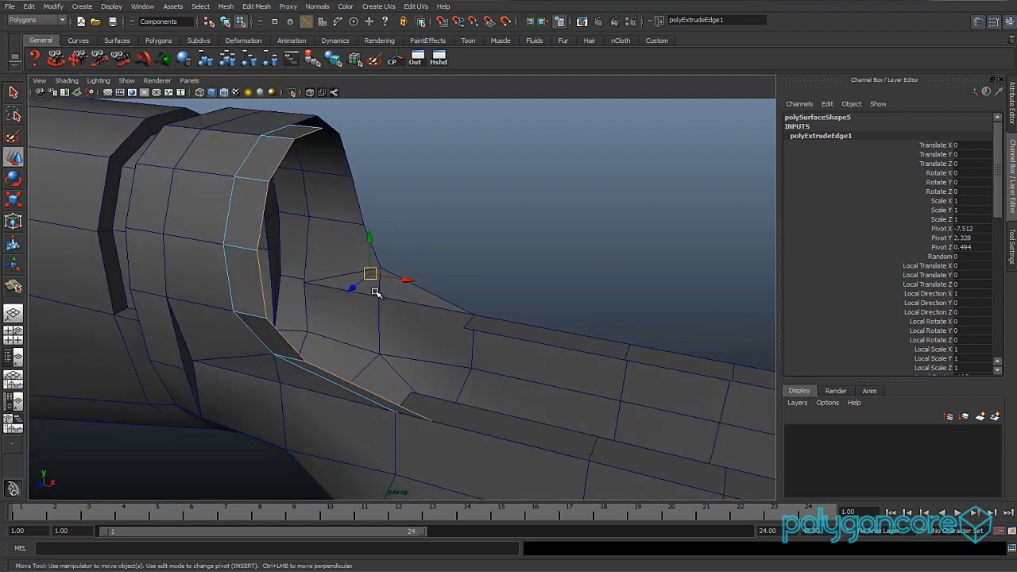
key(t)
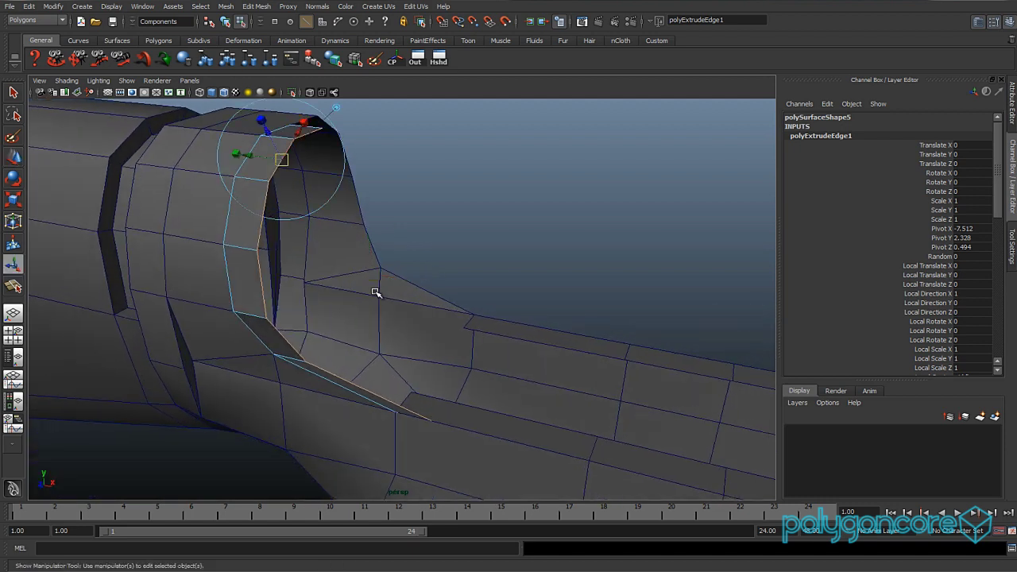
drag(268, 133, 276, 140)
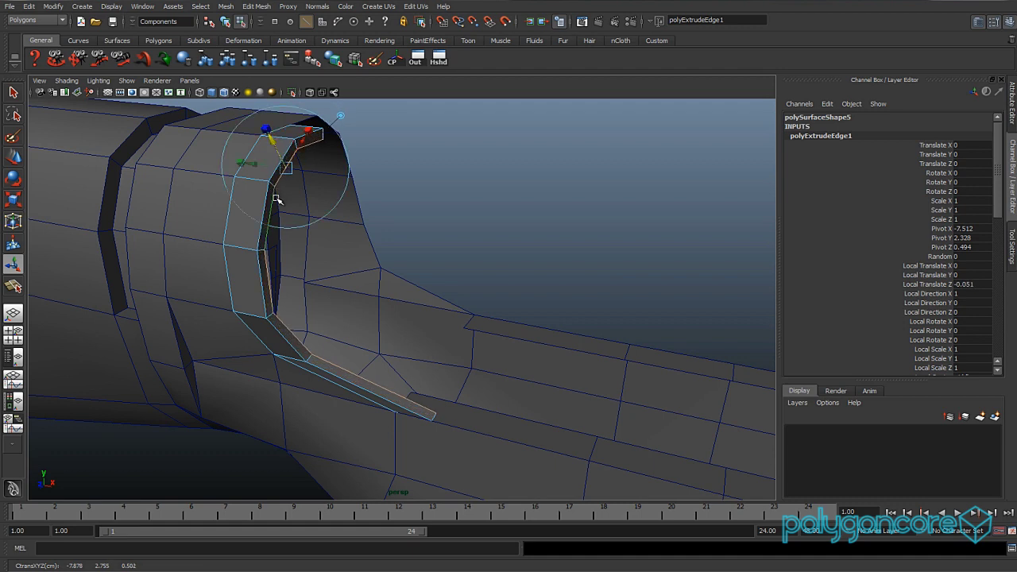
- Extrude the lip's inner edges again and pull them forward along the X axis to form the upper receiver wall
key(w)
shift+right_drag(270, 216, 275, 238)
alt+drag(308, 260, 334, 263)
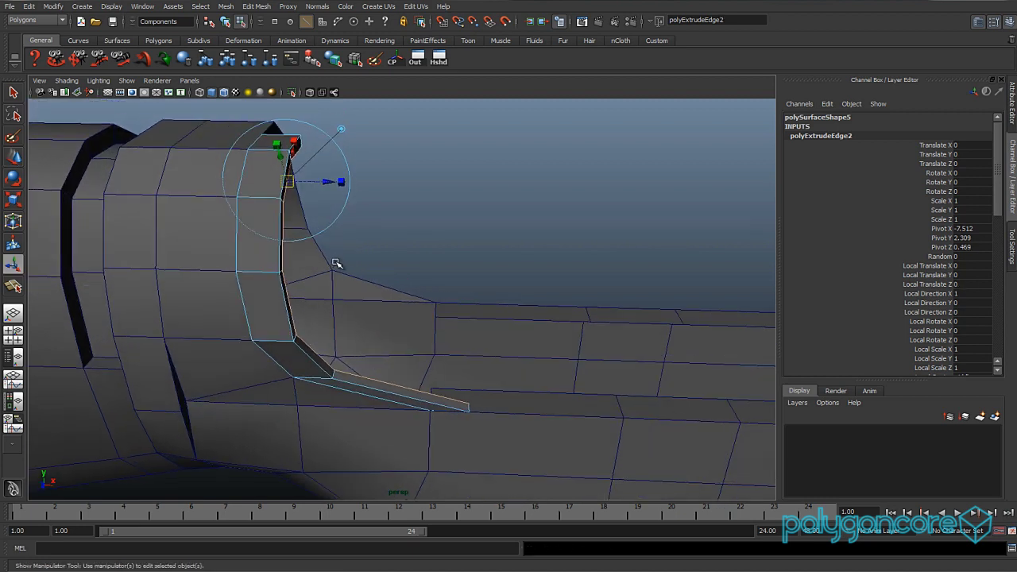
key(w)
click(434, 279)
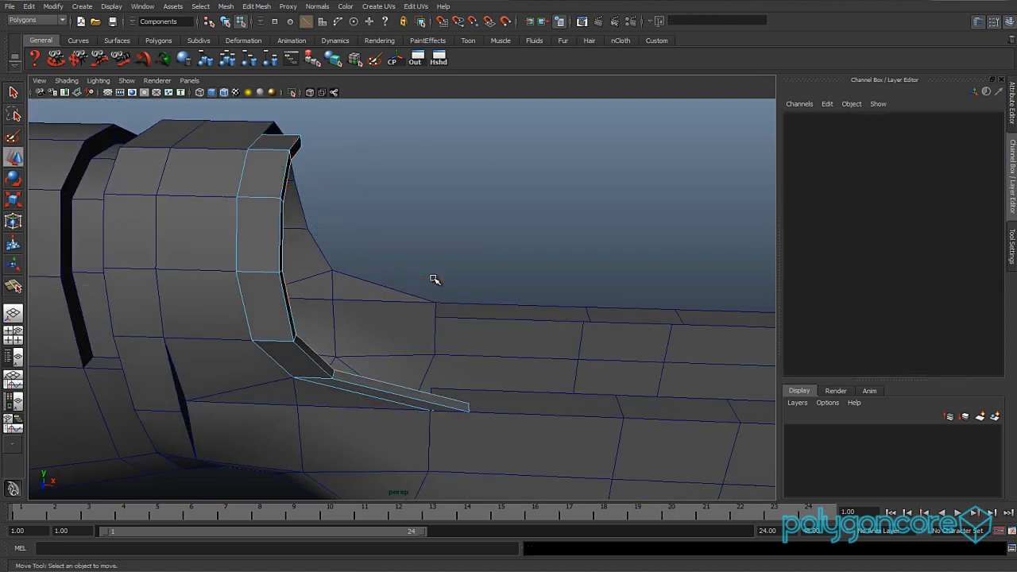
key(ctrl+z)
drag(411, 281, 743, 296)
scroll(638, 305, down, 3)
alt+drag(638, 305, 504, 289)
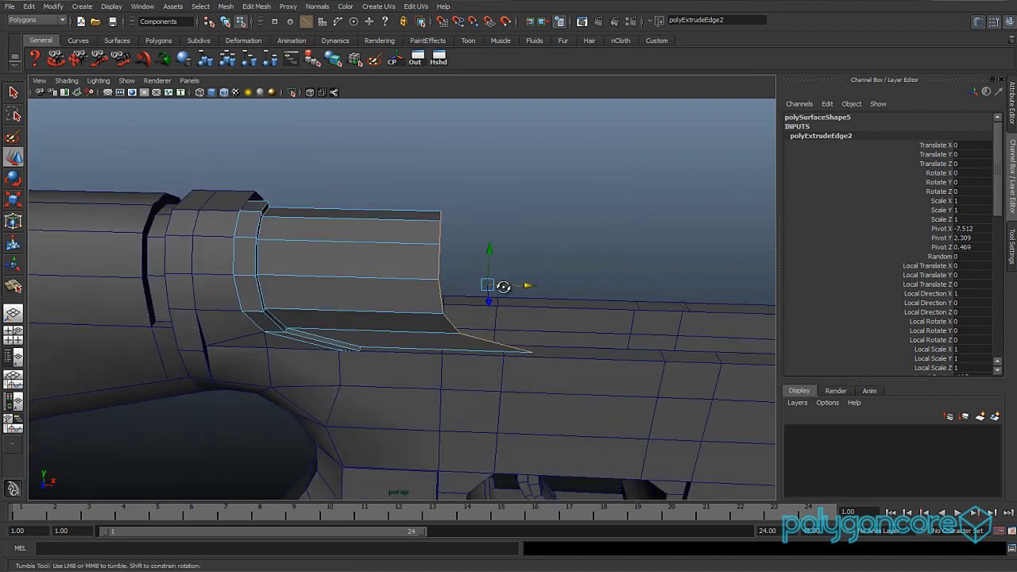
- Flatten the extruded wall's front edges along X and extend them to the receiver's front end
scroll(516, 286, down, 1)
key(r)
drag(417, 284, 472, 283)
alt+right_drag(554, 304, 415, 297)
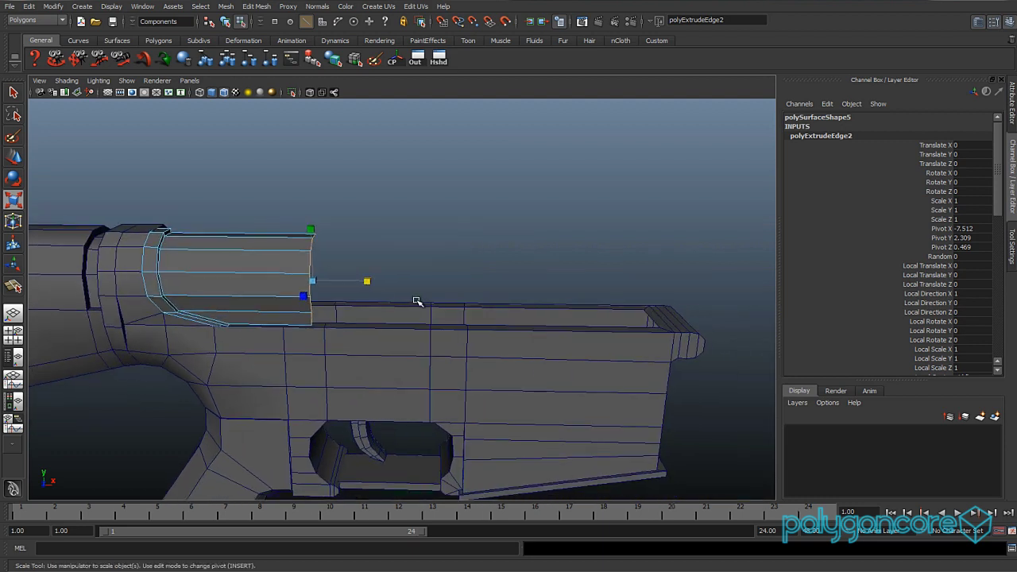
key(w)
drag(357, 281, 709, 306)
- Slide the vertices at the rim strip's lower end backward along the top of the lower receiver
right_drag(405, 379, 450, 354)
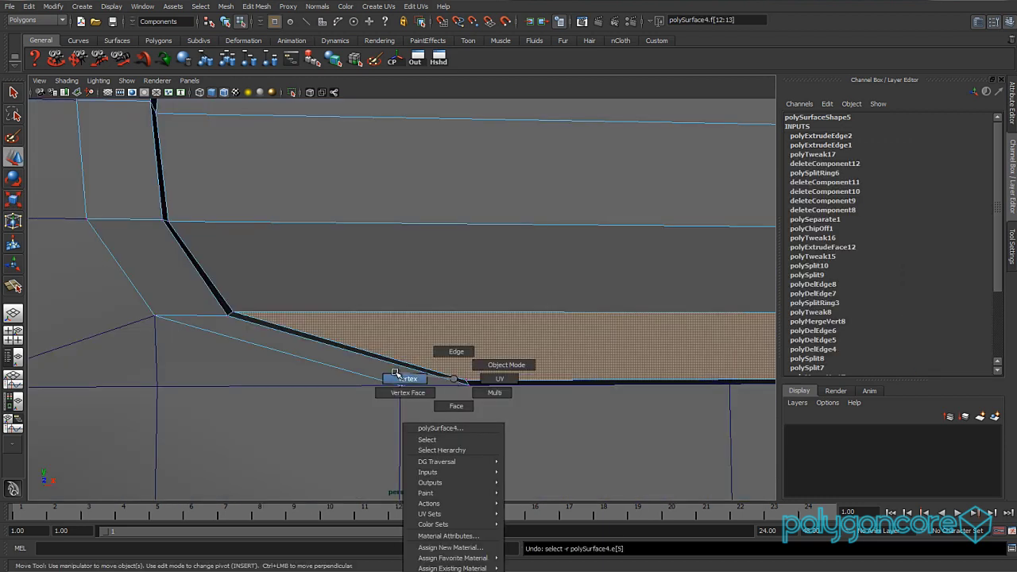
drag(484, 368, 376, 392)
scroll(384, 390, down, 5)
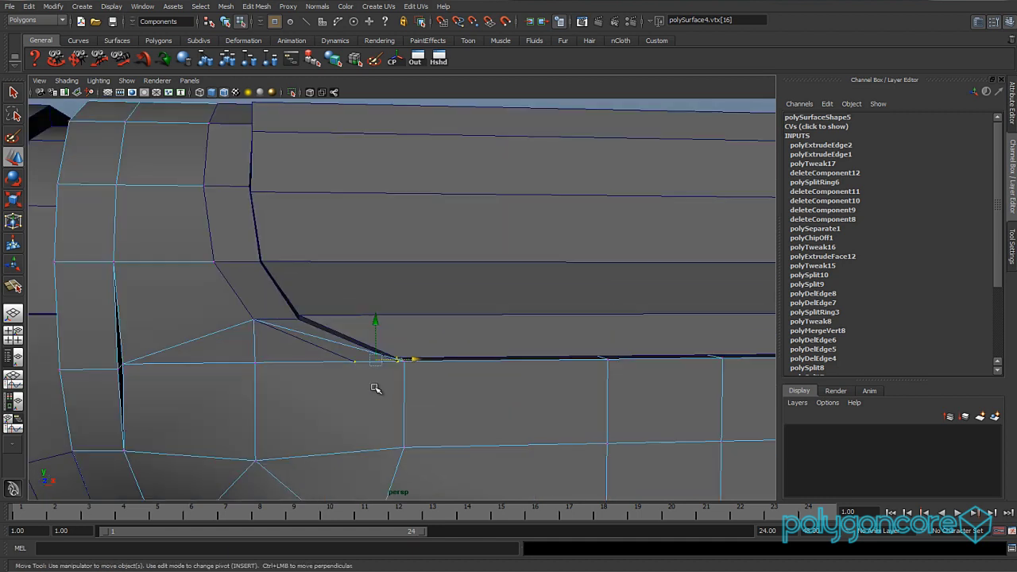
- Move the lower receiver's corner vertex beside the rim strip's lower end backward along X to line up with the strip
right_drag(376, 385, 338, 396)
right_drag(428, 384, 481, 370)
click(416, 397)
right_drag(405, 385, 368, 385)
mouse_move(413, 372)
alt+mouse_down()
mouse_move(403, 374)
mouse_move(413, 367)
alt+mouse_up()
key(space)
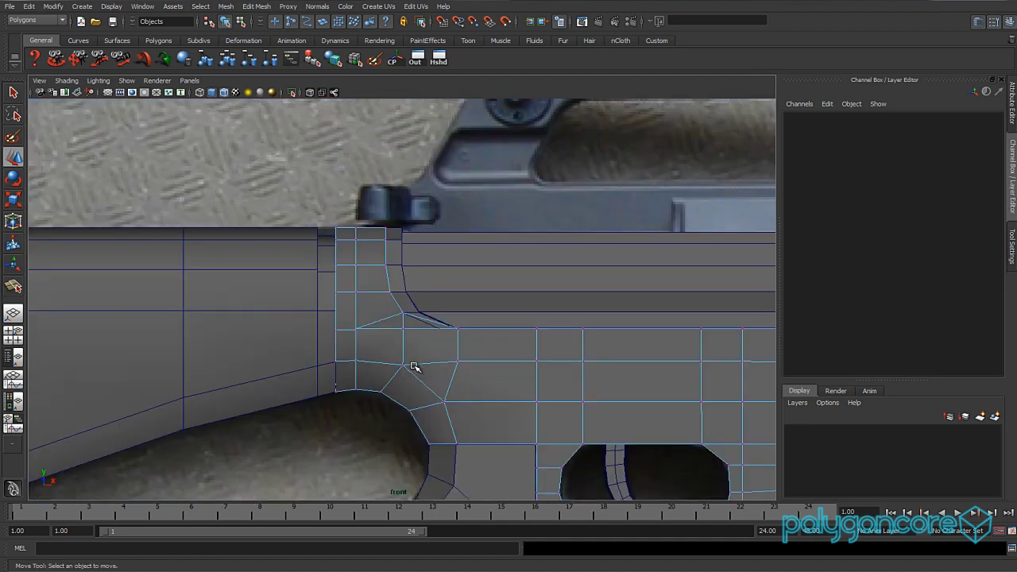
alt+right_drag(415, 368, 559, 353)
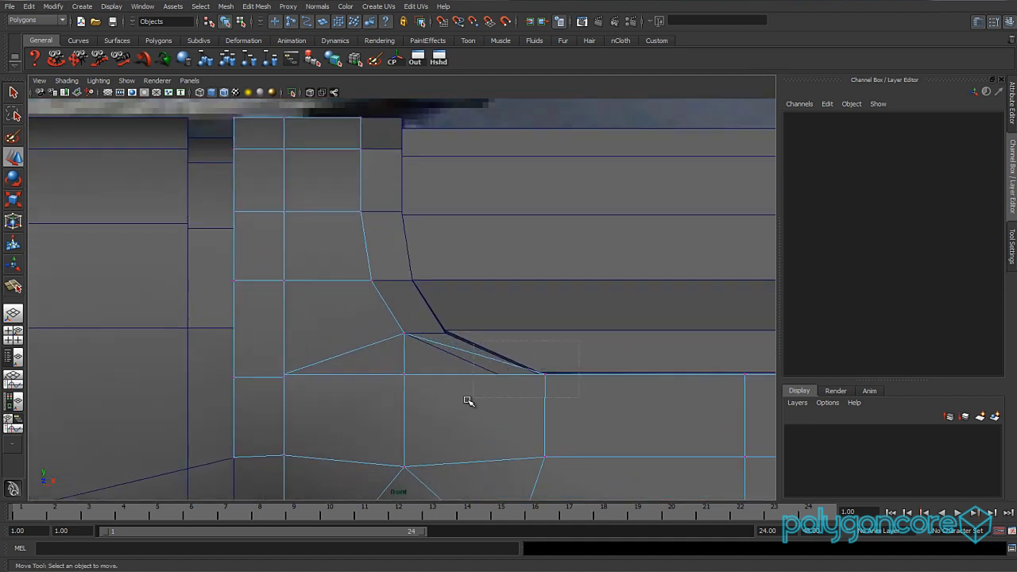
drag(467, 401, 465, 400)
alt+middle_drag(506, 375, 458, 349)
scroll(460, 349, up, 2)
key(4)
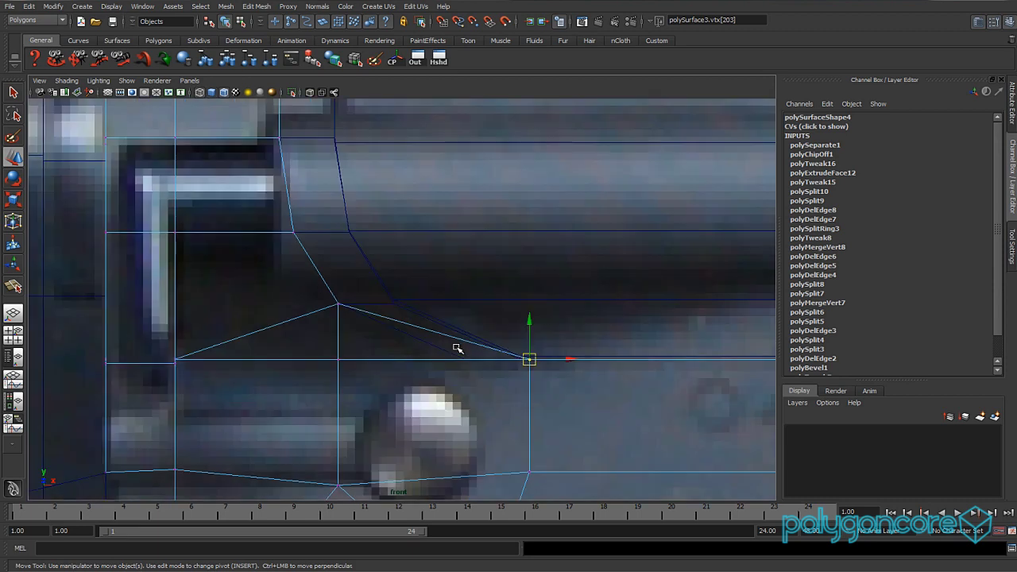
drag(567, 363, 498, 365)
key(5)
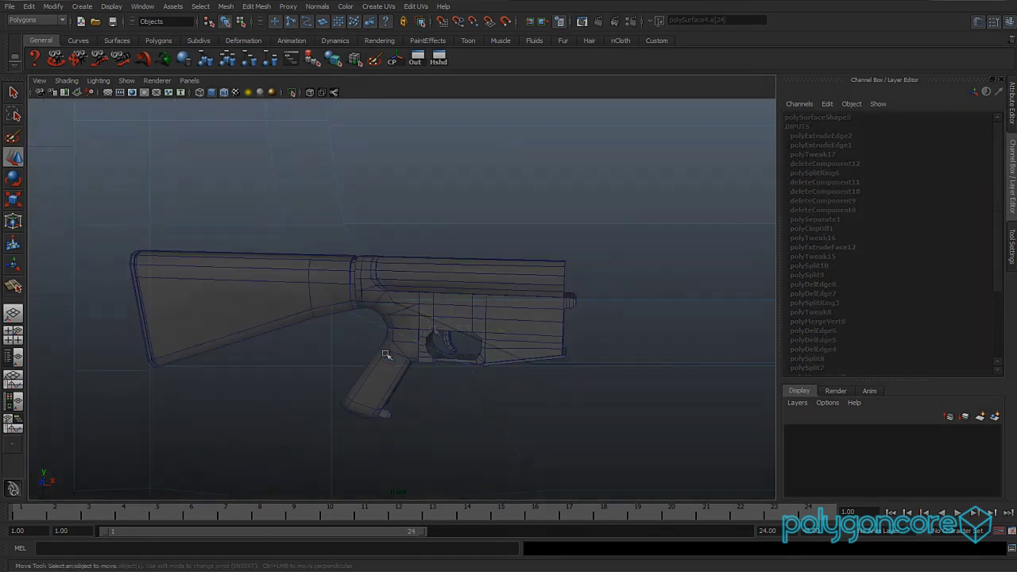
mouse_move(390, 352)
alt+mouse_down()
mouse_move(366, 341)
mouse_move(159, 358)
mouse_move(393, 352)
mouse_move(437, 336)
alt+mouse_up()
alt+right_drag(436, 337, 332, 379)
alt+drag(332, 378, 415, 355)
scroll(429, 359, down, 4)
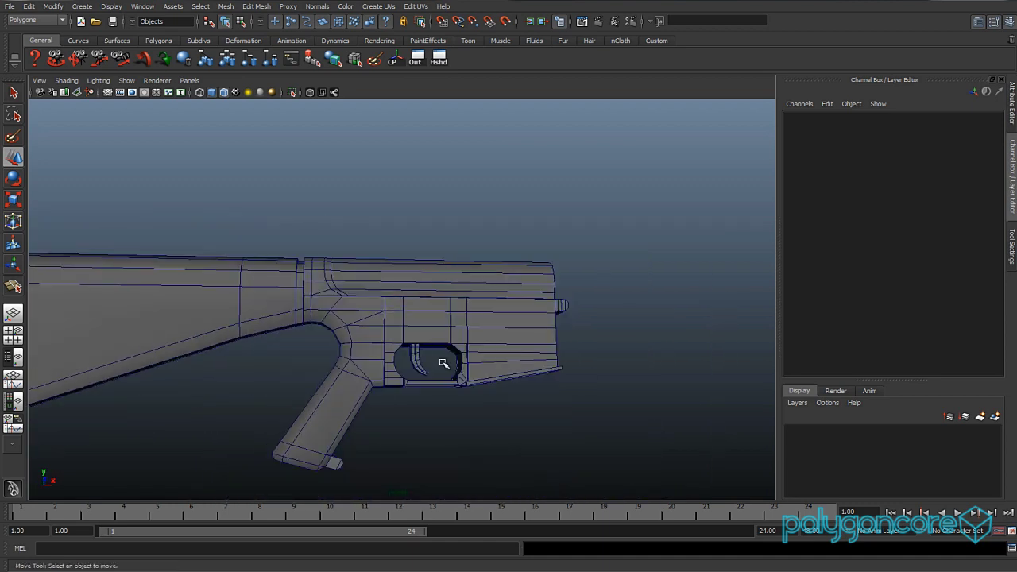